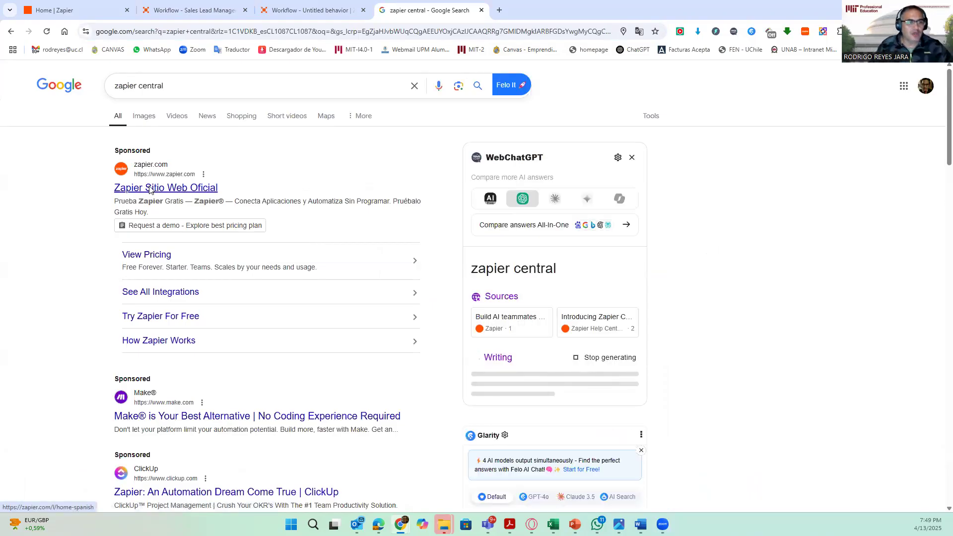
- Open Zapier from the search results, continue with the logged-in account, and go to the Agents section
{"action": "left_click", "coordinate": [150, 189]}
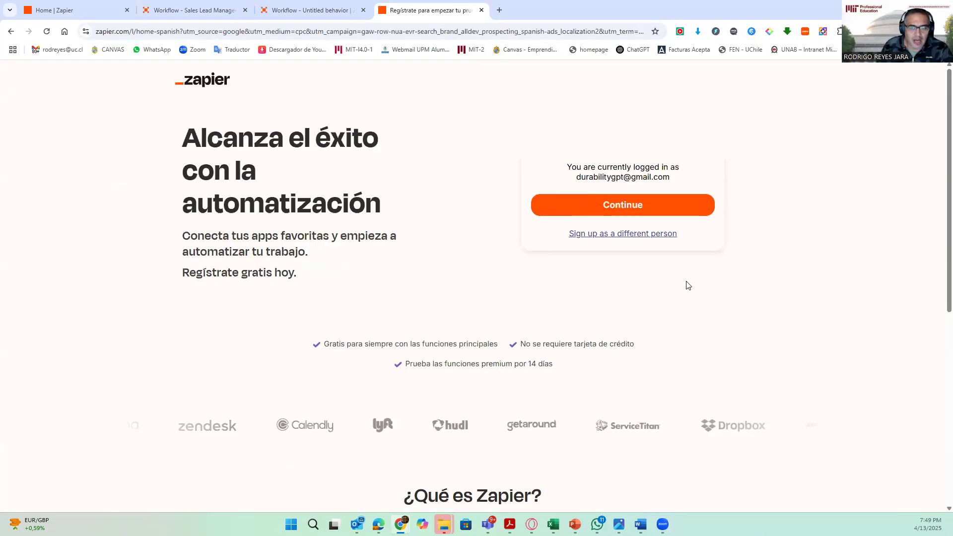
{"action": "left_click", "coordinate": [644, 218]}
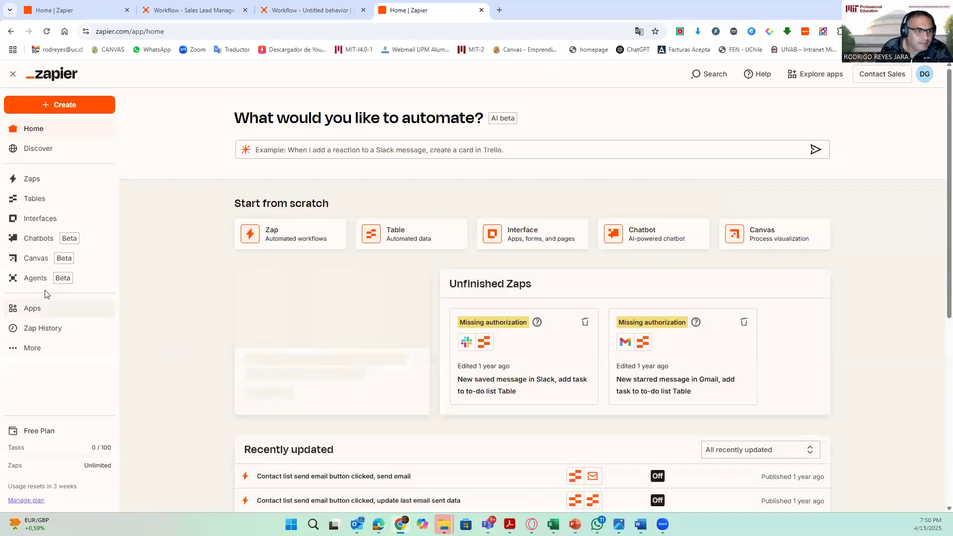
{"action": "left_click", "coordinate": [35, 279]}
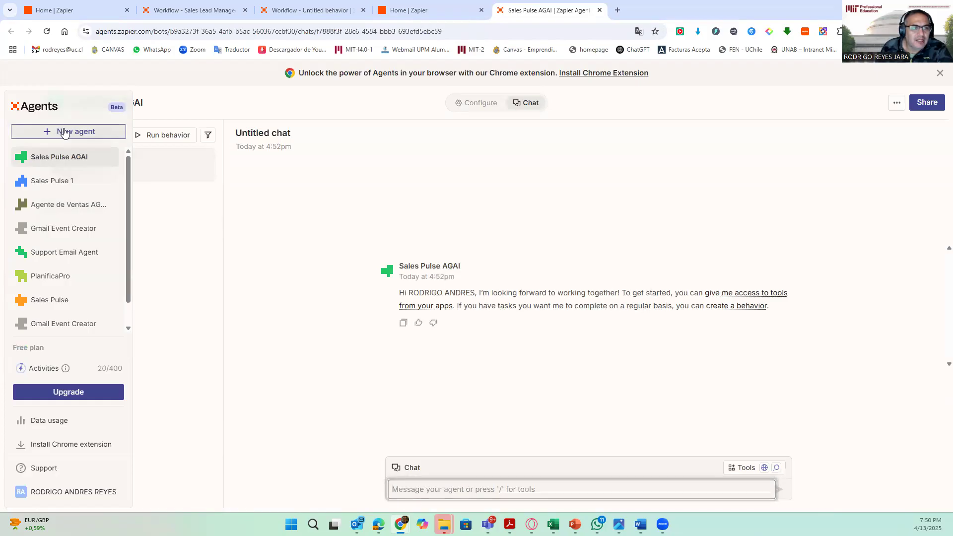
- Create a new custom agent from scratch named "Sales Agent AGAI-2025"
{"action": "left_click", "coordinate": [60, 133]}
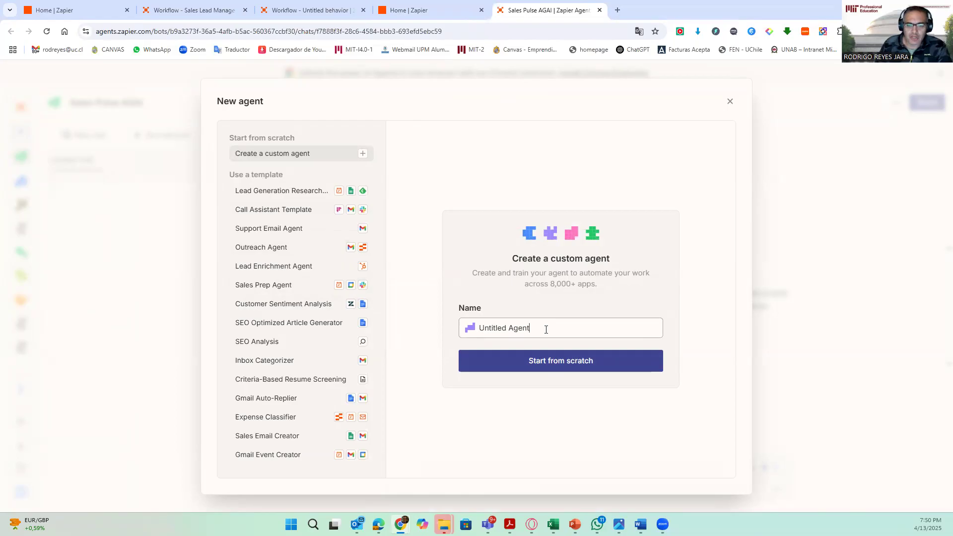
{"action": "left_click_drag", "start_coordinate": [534, 328], "coordinate": [478, 329]}
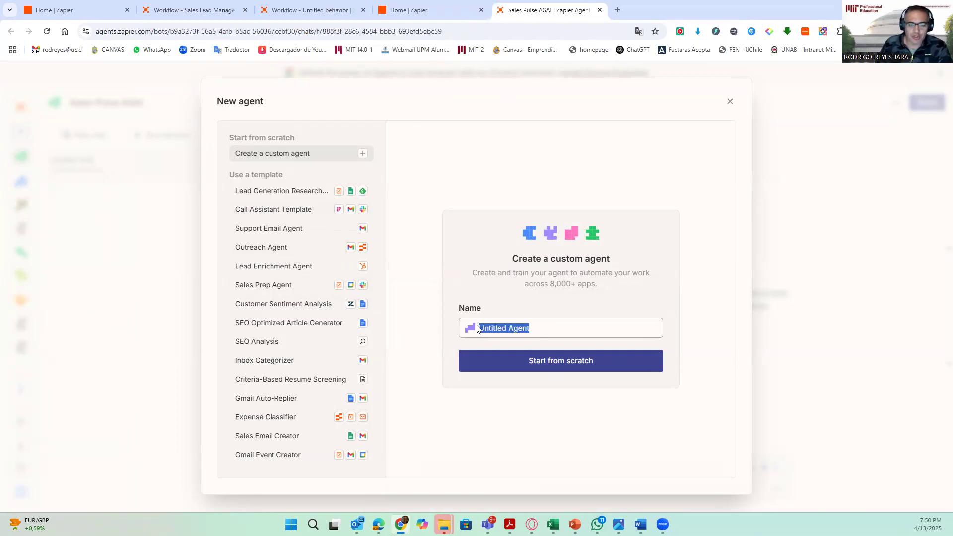
{"action": "type", "text": "S"}
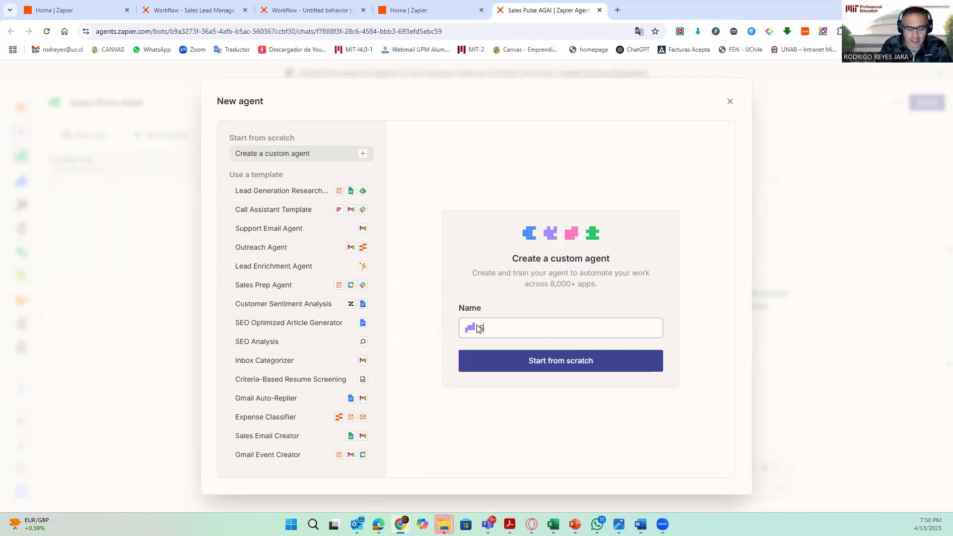
{"action": "type", "text": "ales Agent"}
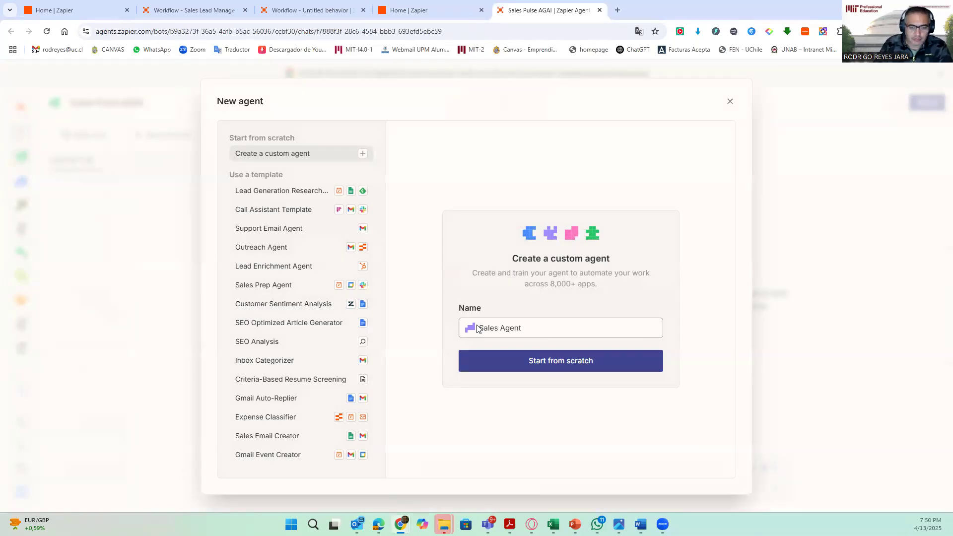
{"action": "type", "text": " AGAI-"}
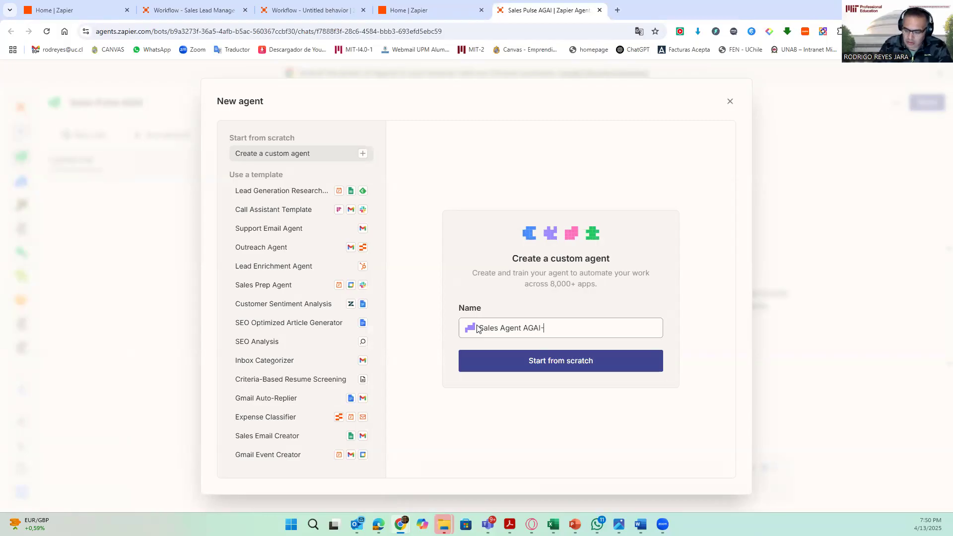
{"action": "type", "text": "2025"}
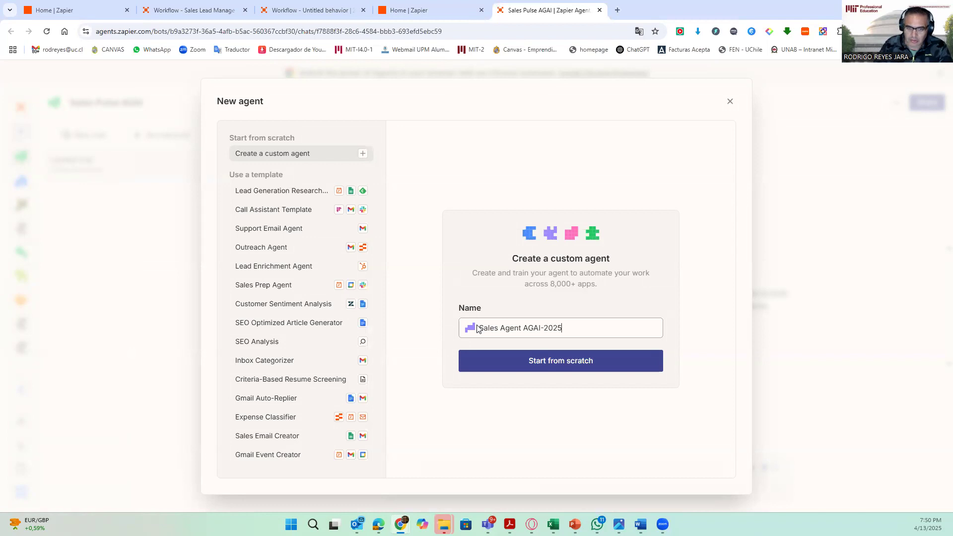
{"action": "left_click", "coordinate": [558, 361]}
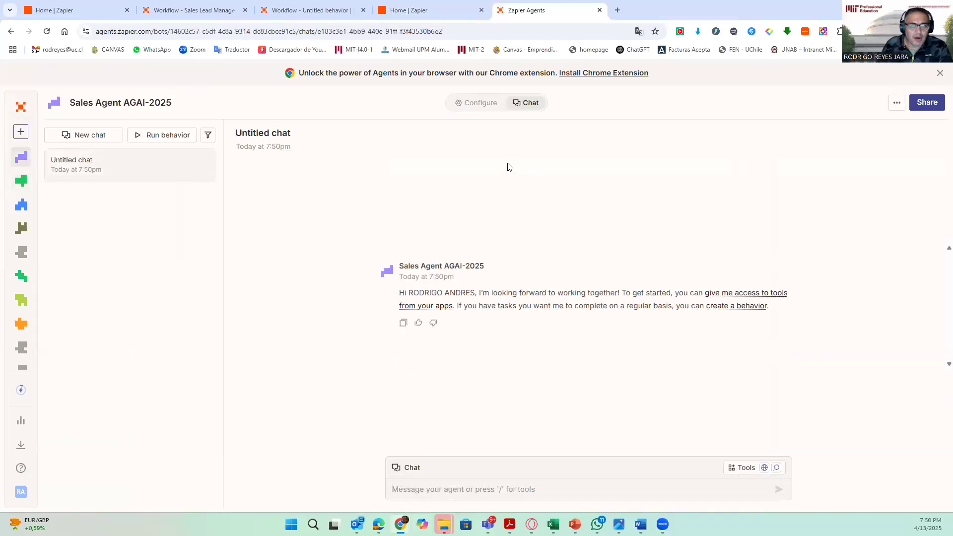
- Open the agent's configuration and start creating a behavior, skipping the description step
{"action": "left_click", "coordinate": [481, 105]}
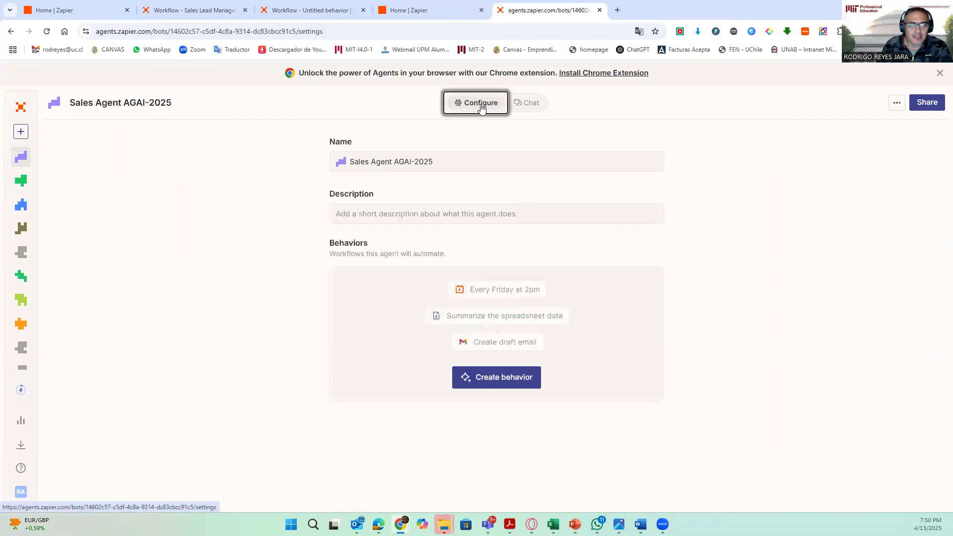
{"action": "left_click", "coordinate": [506, 382]}
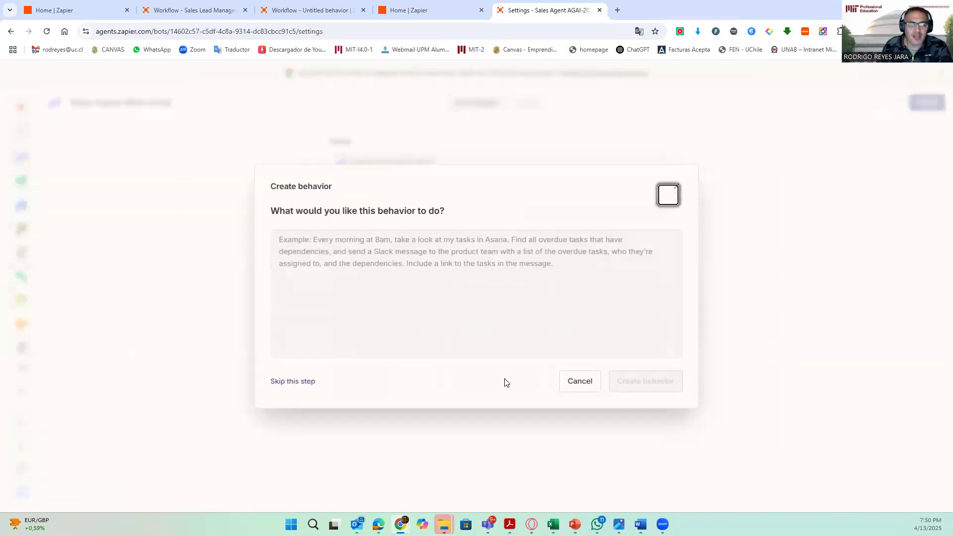
{"action": "left_click", "coordinate": [415, 246]}
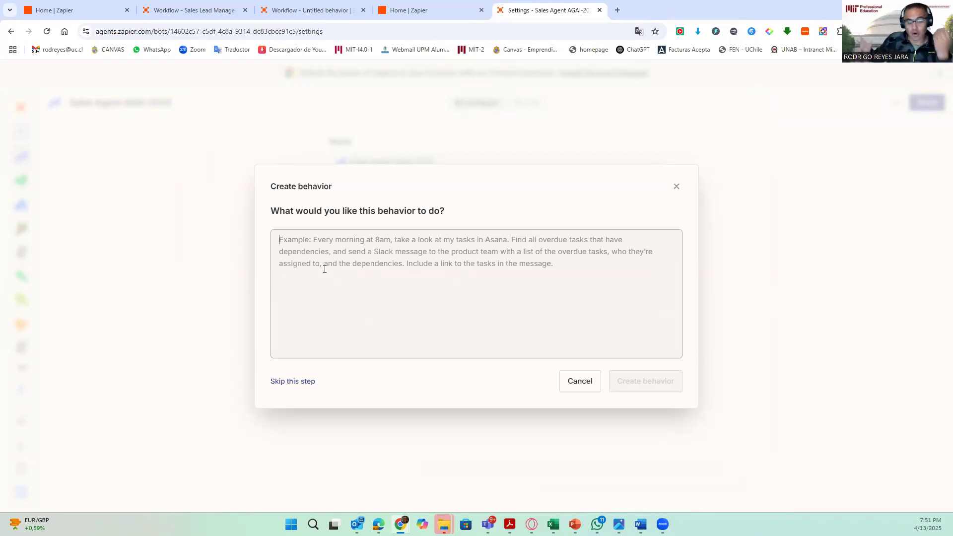
{"action": "left_click", "coordinate": [362, 249]}
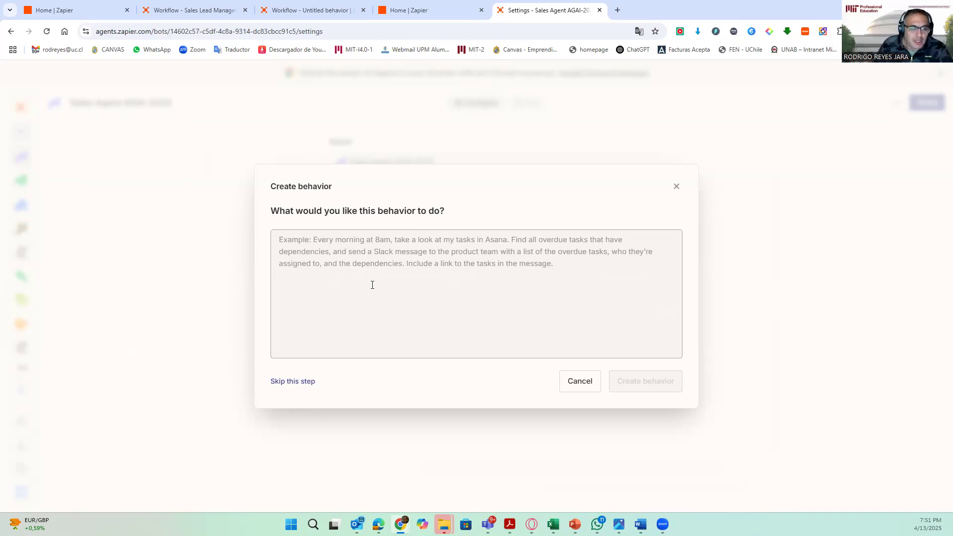
{"action": "left_click", "coordinate": [304, 384]}
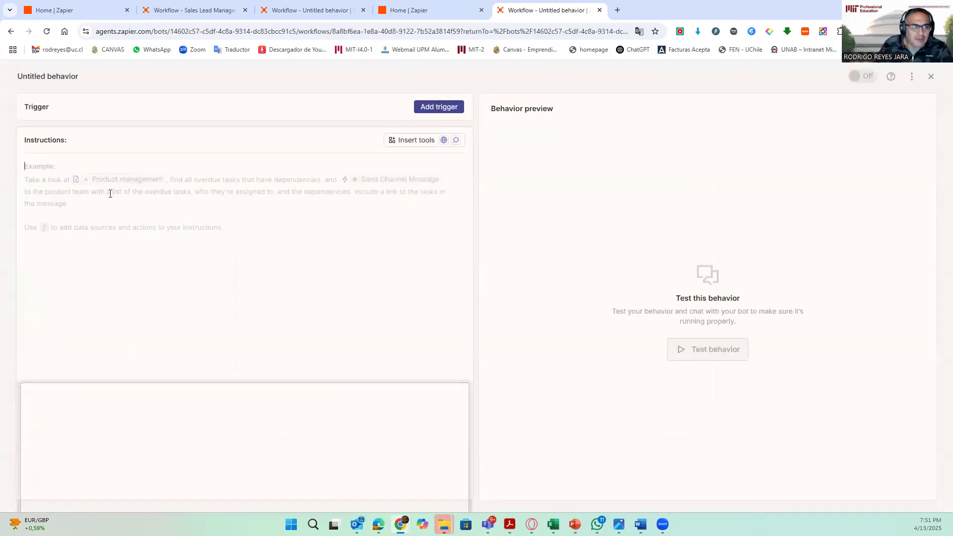
- Copy the first instruction block about checking Google Calendar conflicts from the Sales Pulse Word document
{"action": "mouse_move", "coordinate": [488, 525]}
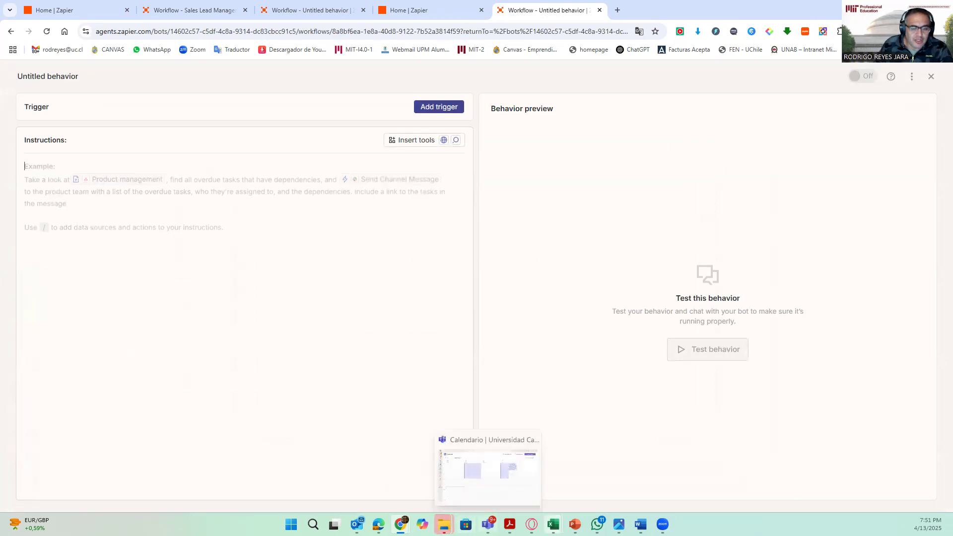
{"action": "mouse_move", "coordinate": [641, 525]}
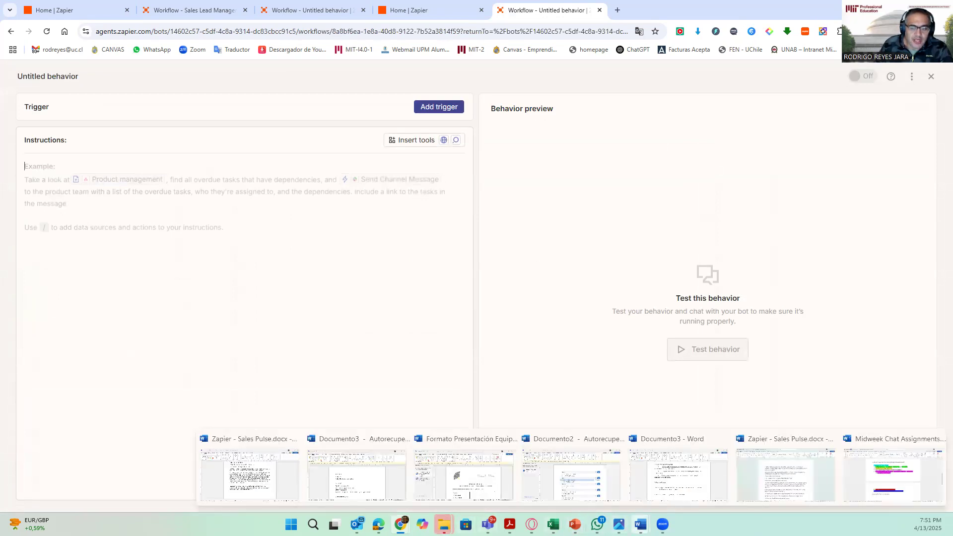
{"action": "left_click", "coordinate": [772, 484]}
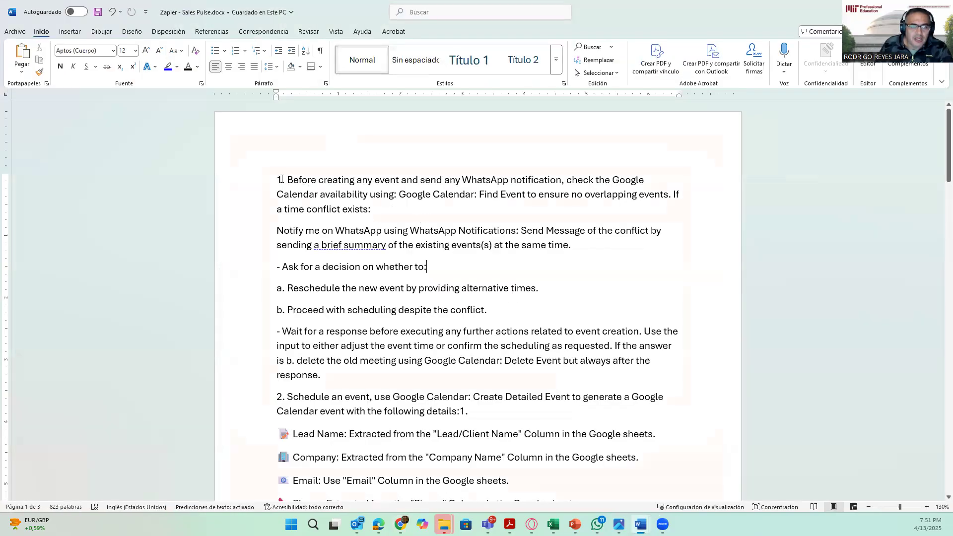
{"action": "left_click_drag", "start_coordinate": [277, 179], "coordinate": [328, 377]}
{"action": "key", "text": "ctrl+c"}
{"action": "right_click", "coordinate": [391, 304]}
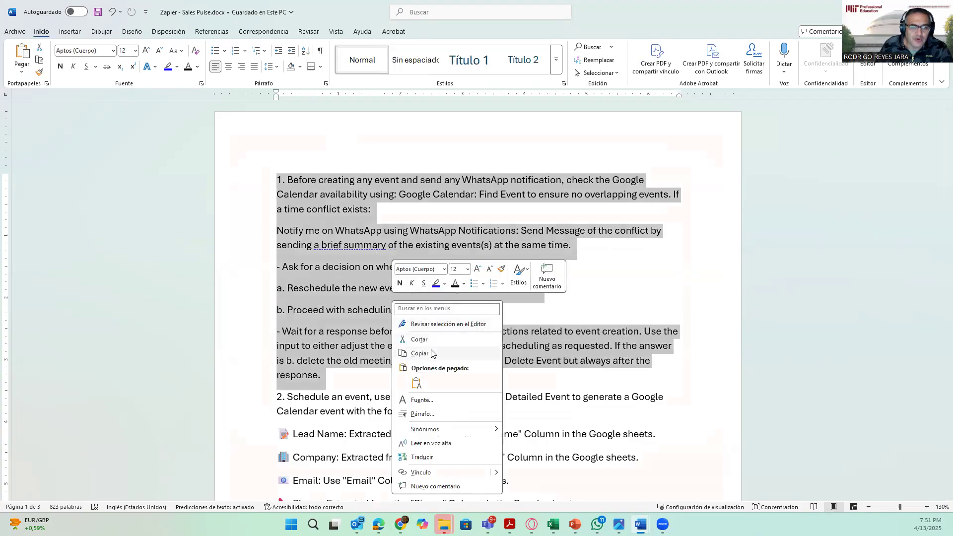
{"action": "left_click", "coordinate": [433, 354]}
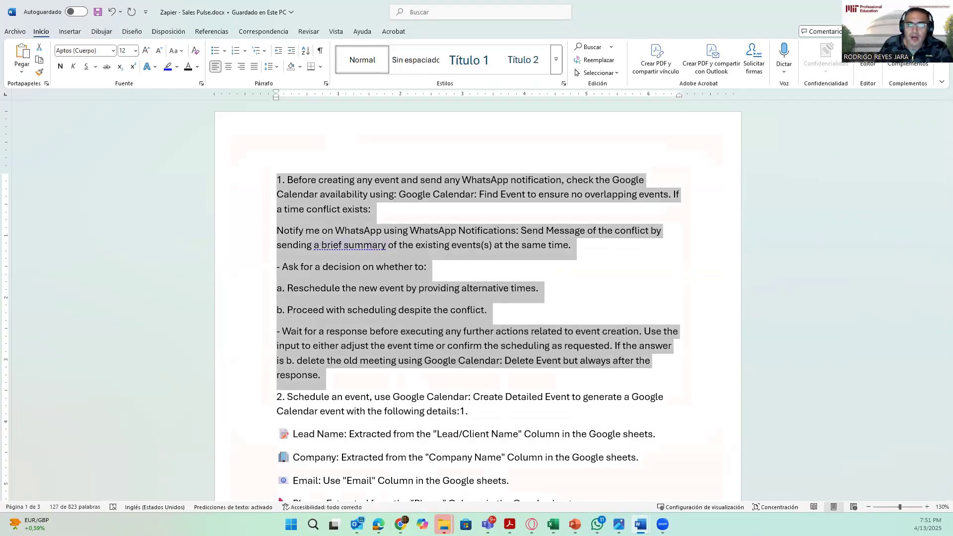
- Paste the copied instructions into the behavior's Instructions field
{"action": "key", "text": "alt+Tab"}
{"action": "left_click", "coordinate": [53, 171]}
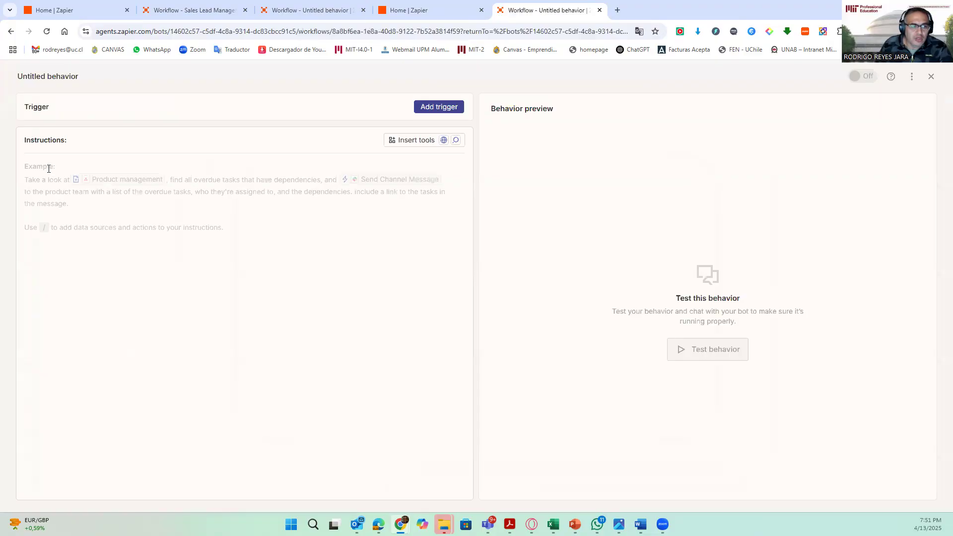
{"action": "key", "text": "ctrl+v"}
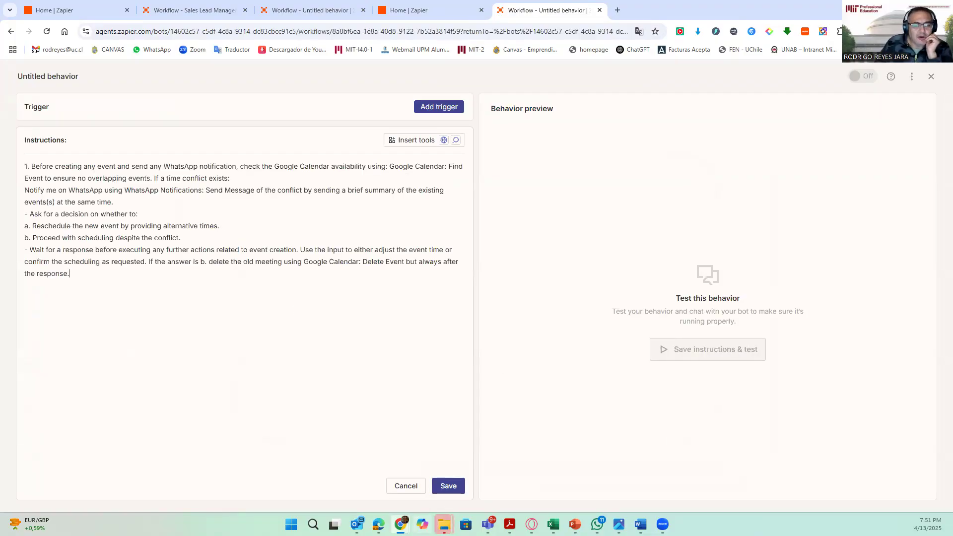
- Replace the Lead/Client Name in row 2 of the SalesPulse sheet with a client's full name
{"action": "mouse_move", "coordinate": [400, 524]}
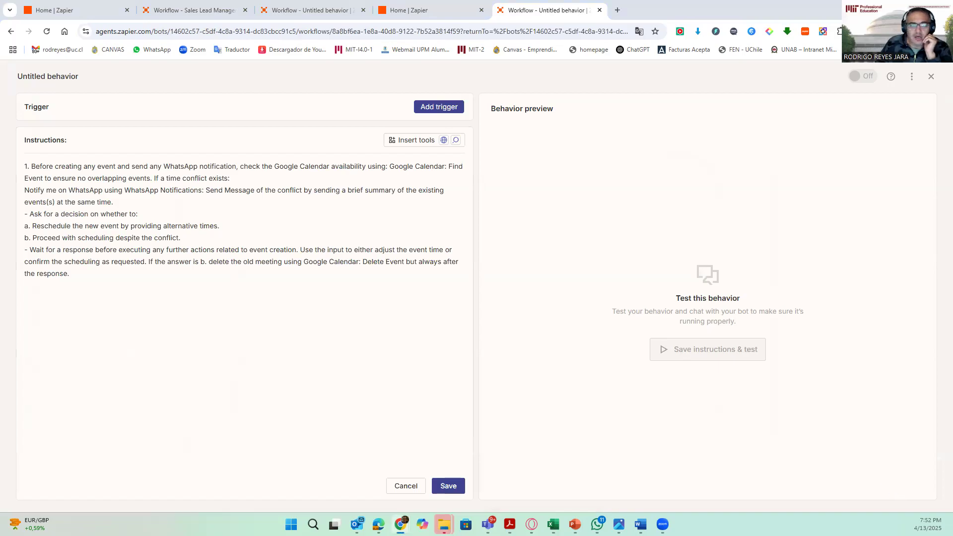
{"action": "left_click_drag", "start_coordinate": [412, 535], "coordinate": [404, 1]}
{"action": "left_click", "coordinate": [189, 263]}
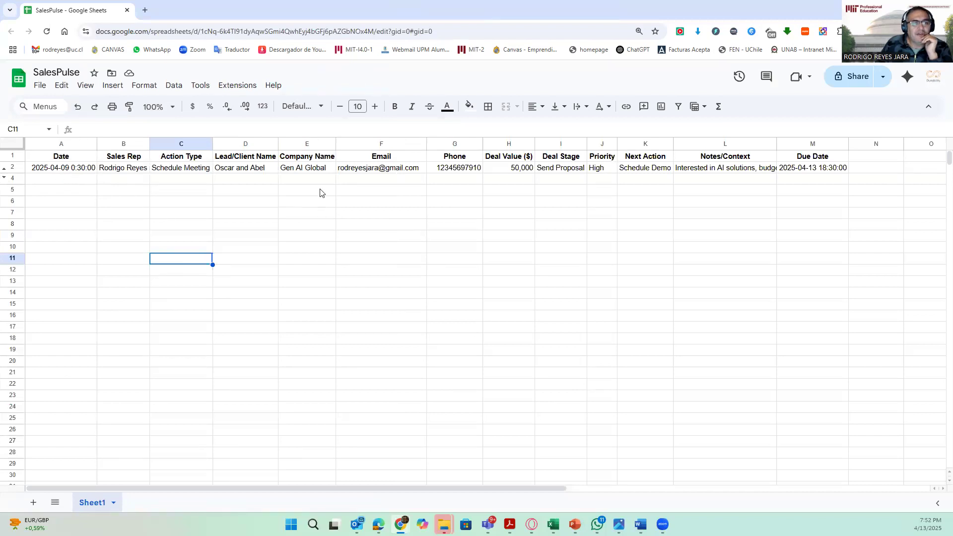
{"action": "left_click", "coordinate": [308, 211]}
{"action": "left_click", "coordinate": [251, 169]}
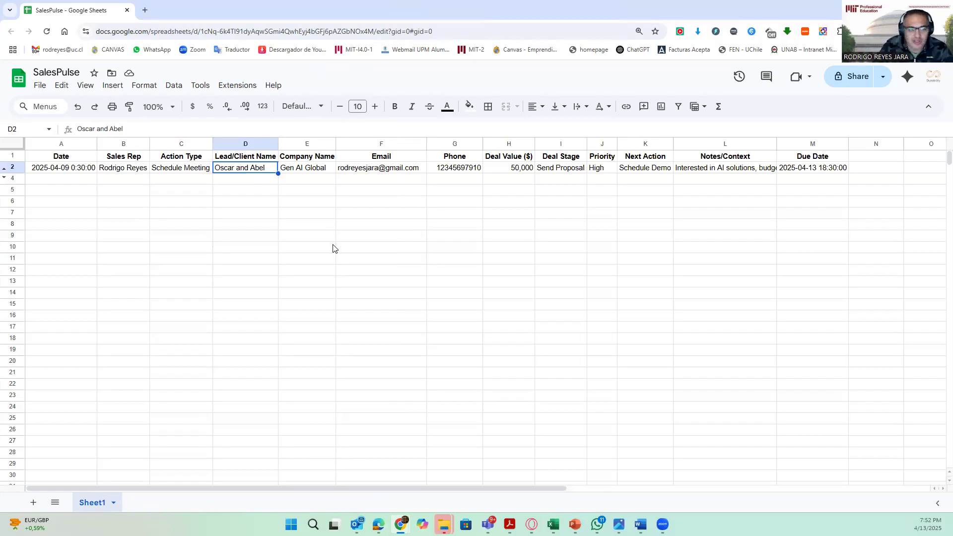
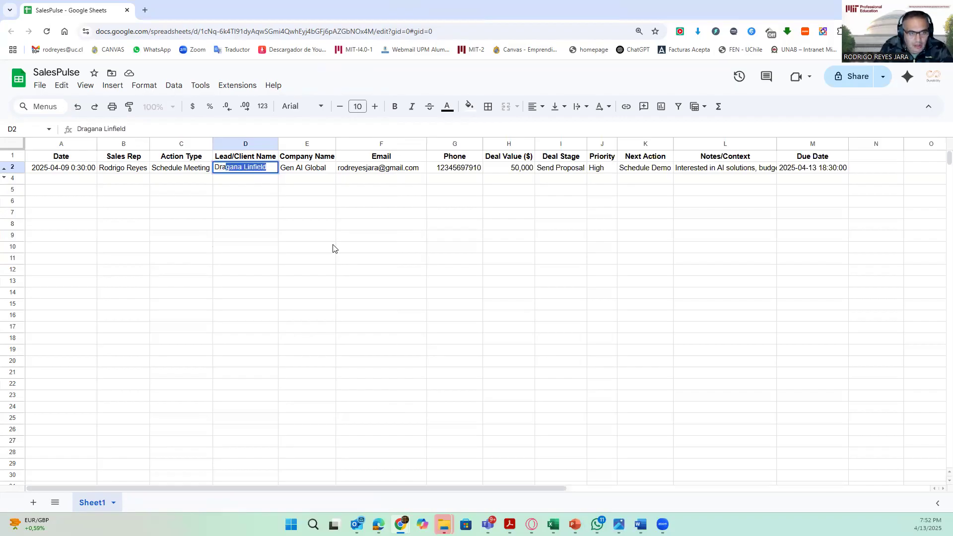
{"action": "left_click", "coordinate": [310, 203]}
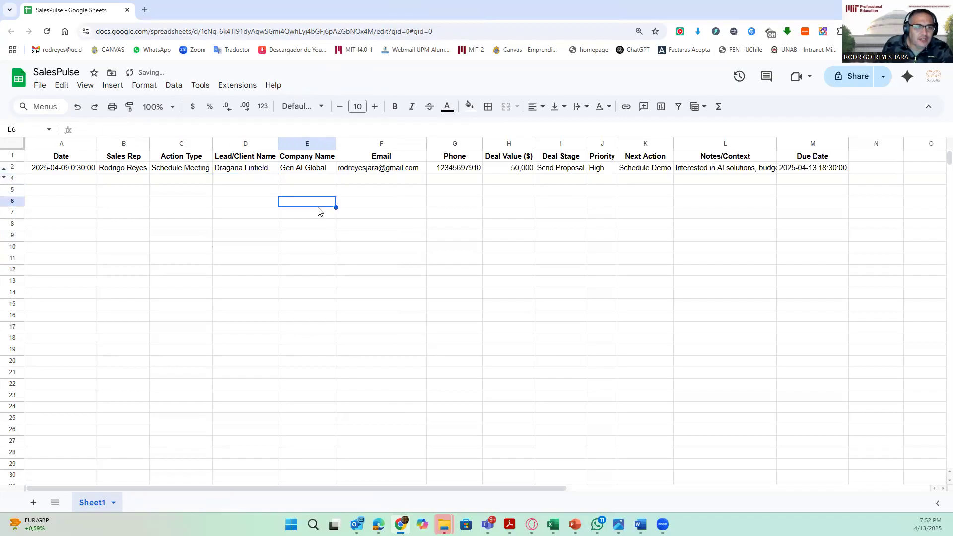
- Set the Company Name in row 2 to "MIT PE Global A."
{"action": "left_click", "coordinate": [410, 208]}
{"action": "left_click", "coordinate": [320, 169]}
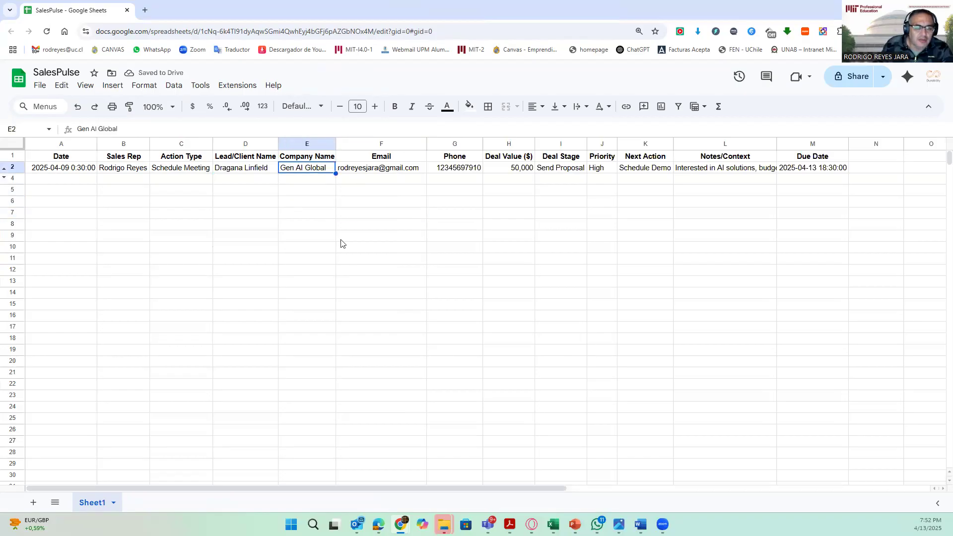
{"action": "type", "text": "MIT"}
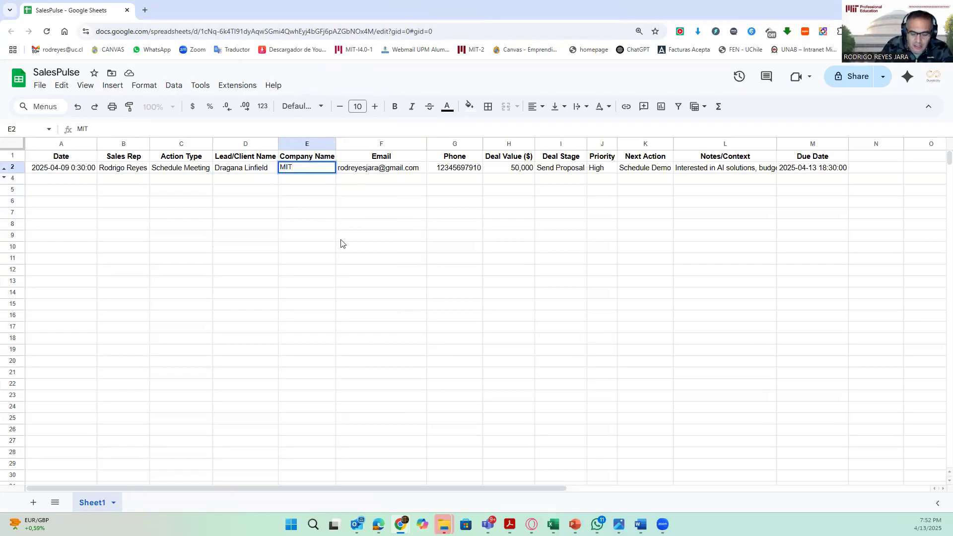
{"action": "type", "text": " PE Global A"}
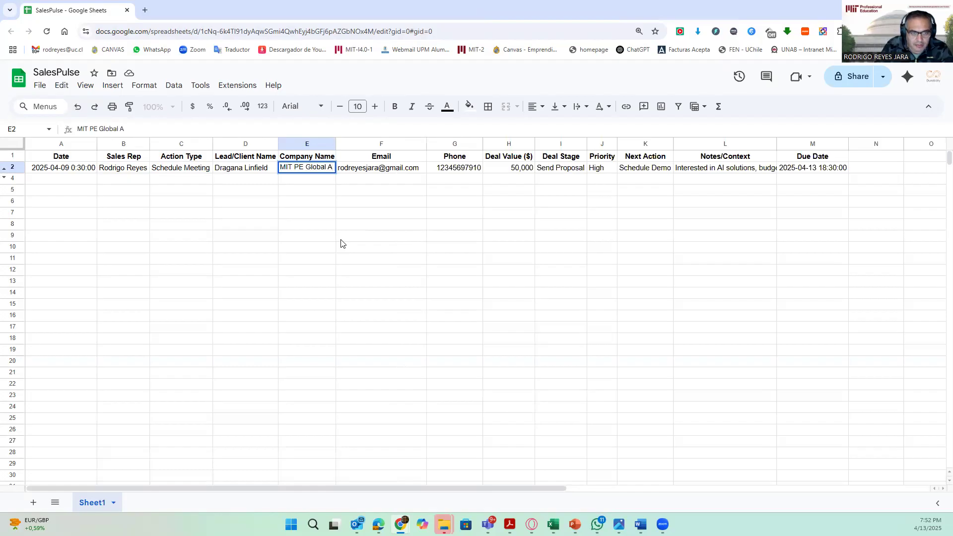
{"action": "type", "text": "."}
{"action": "key", "text": "BackSpace"}
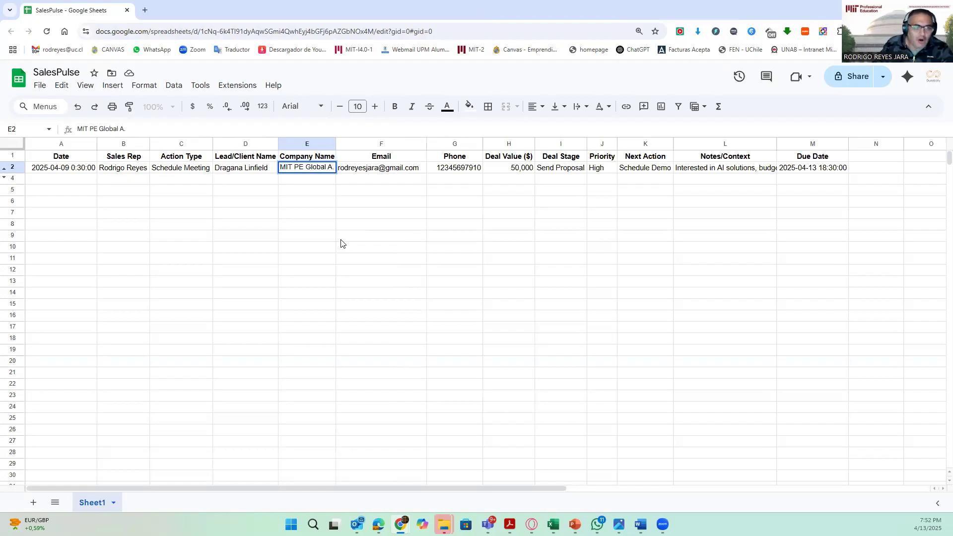
{"action": "left_click", "coordinate": [376, 286]}
{"action": "left_click", "coordinate": [254, 251]}
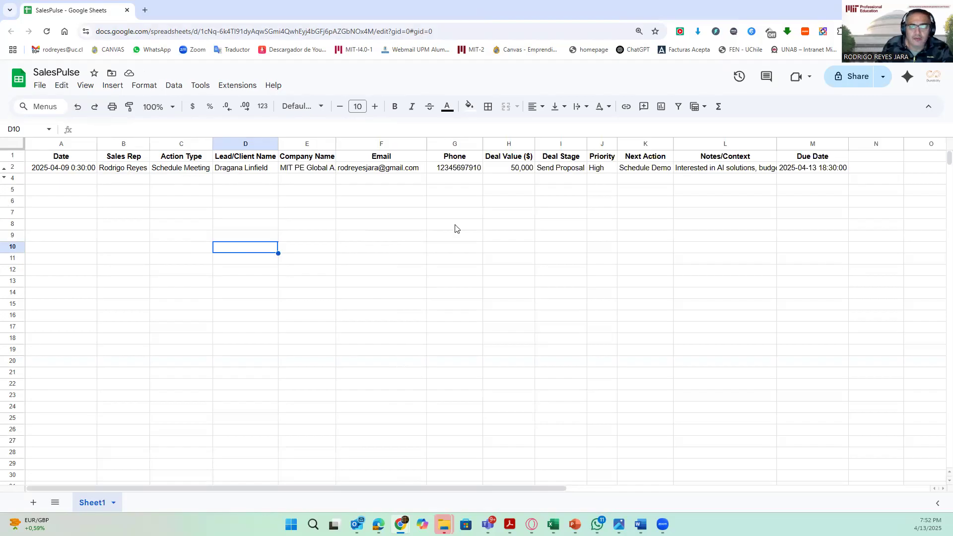
{"action": "left_click", "coordinate": [760, 202]}
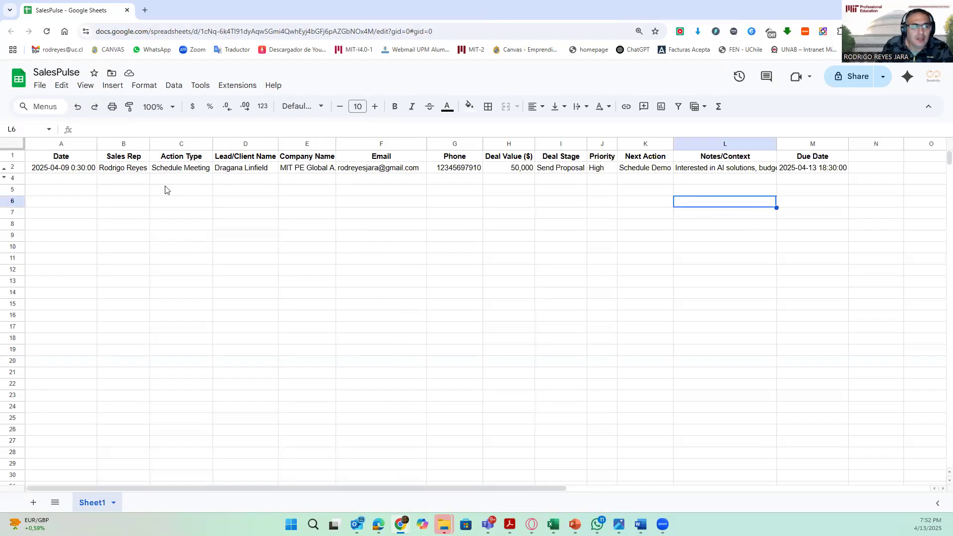
{"action": "left_click", "coordinate": [177, 168]}
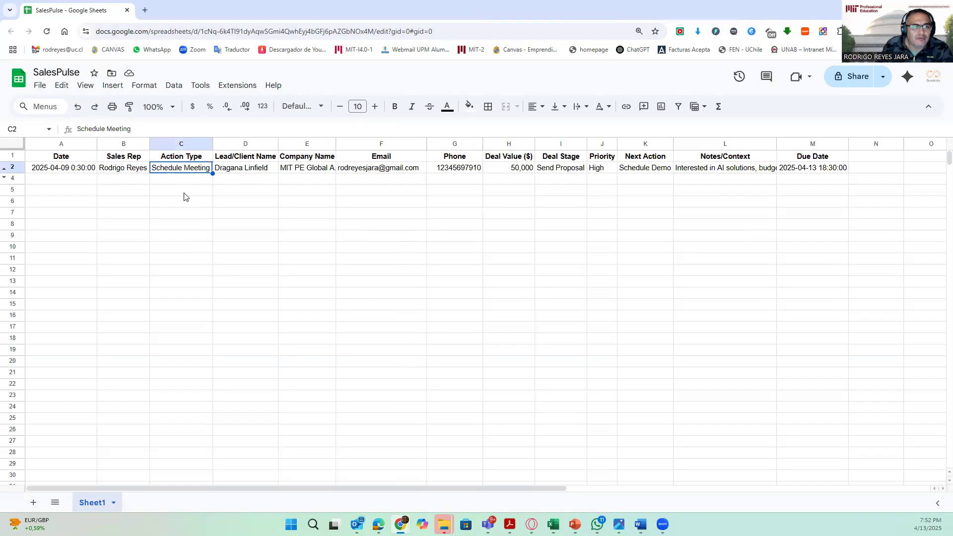
- Review each field of the lead record in row 2 of the SalesPulse sheet
{"action": "left_click", "coordinate": [250, 170]}
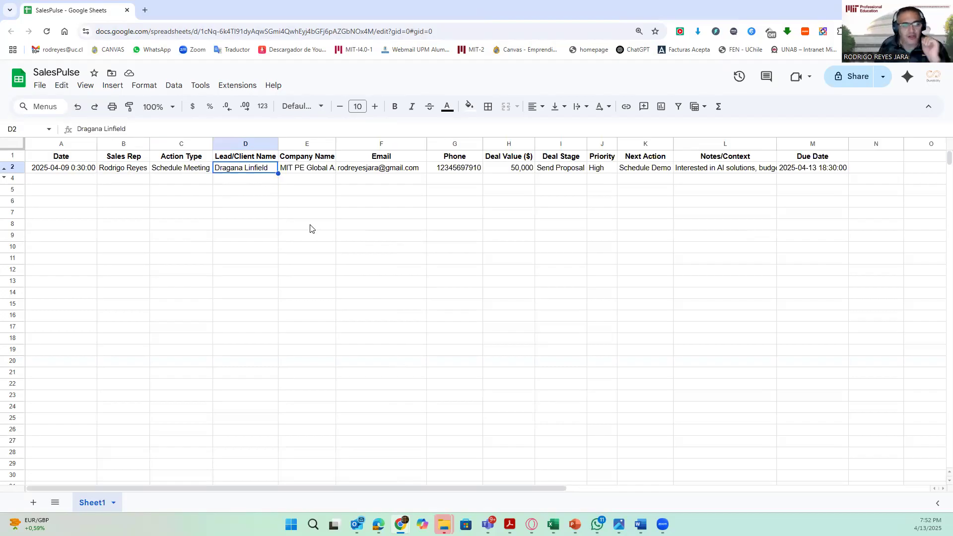
{"action": "left_click", "coordinate": [373, 230]}
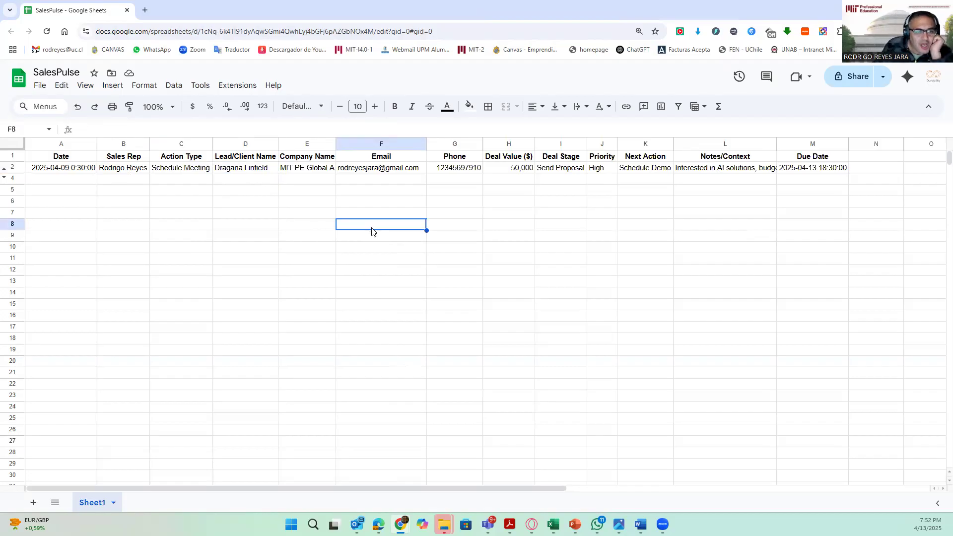
{"action": "left_click", "coordinate": [307, 171]}
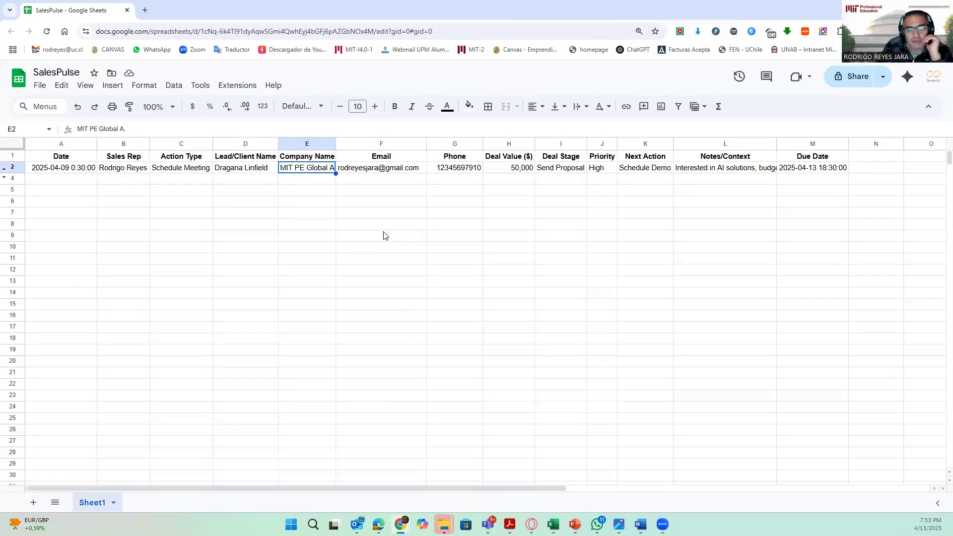
{"action": "left_click", "coordinate": [399, 170]}
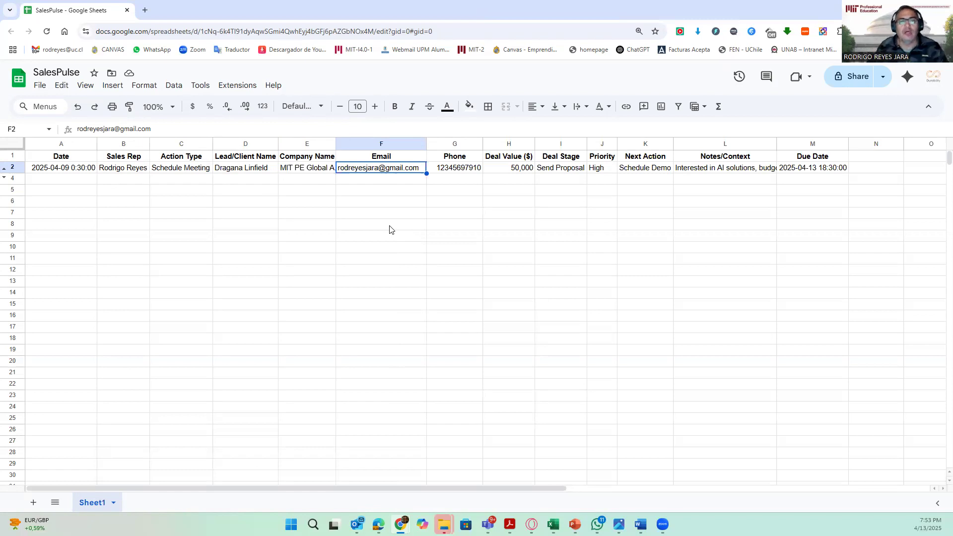
{"action": "left_click", "coordinate": [529, 239]}
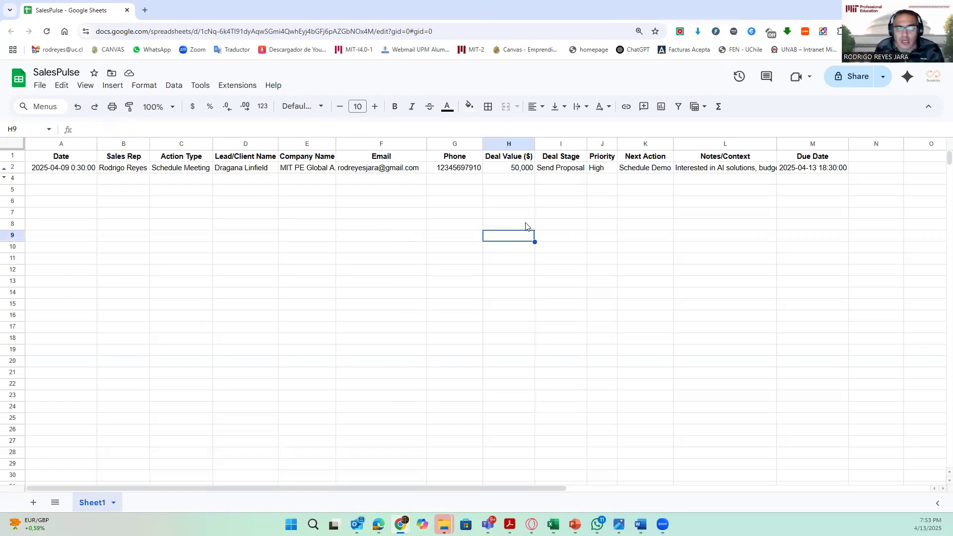
{"action": "left_click", "coordinate": [457, 170]}
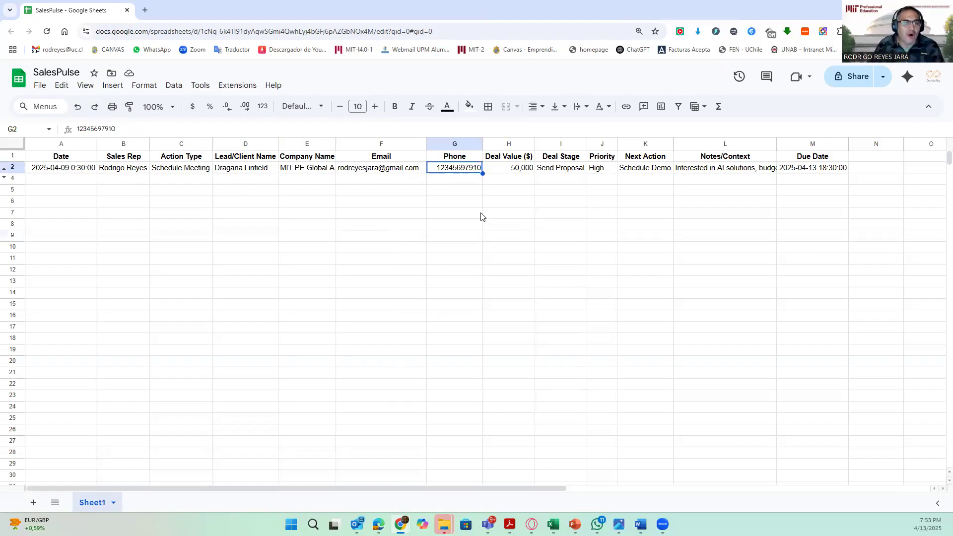
{"action": "left_click", "coordinate": [528, 172]}
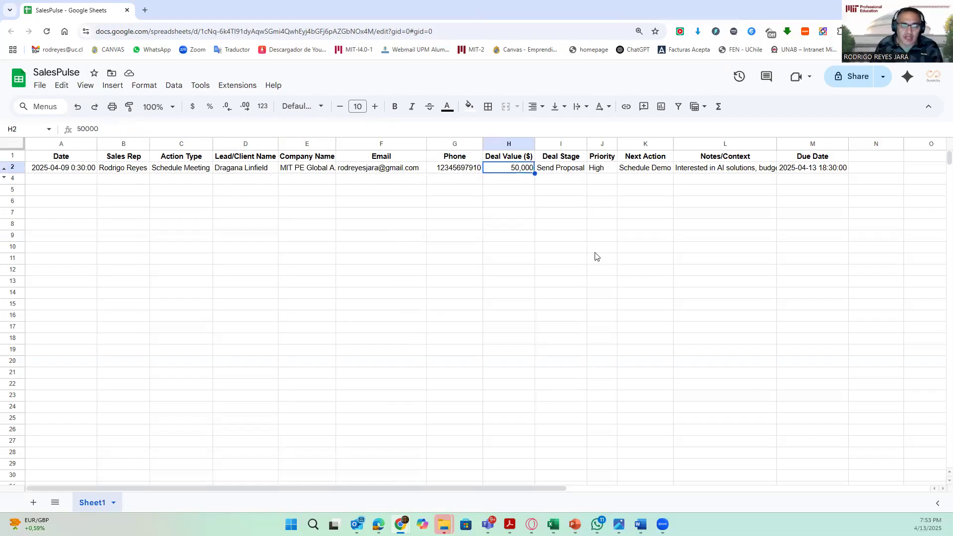
{"action": "left_click", "coordinate": [574, 170]}
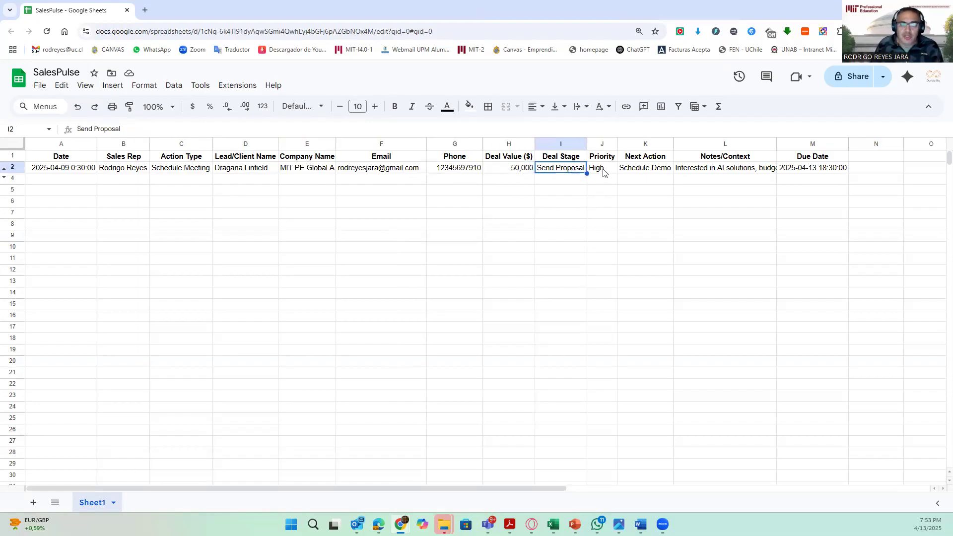
{"action": "left_click", "coordinate": [604, 172]}
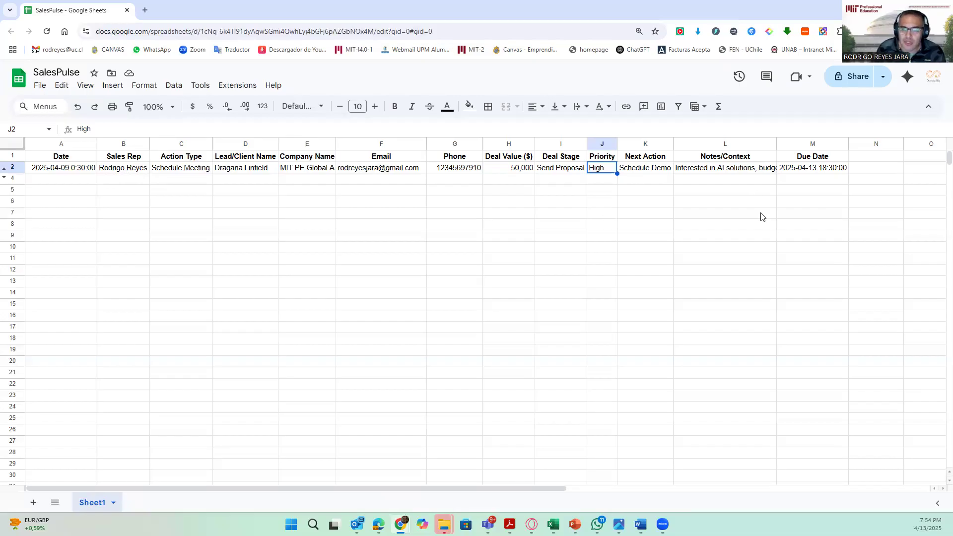
{"action": "left_click", "coordinate": [759, 226]}
{"action": "left_click", "coordinate": [659, 170]}
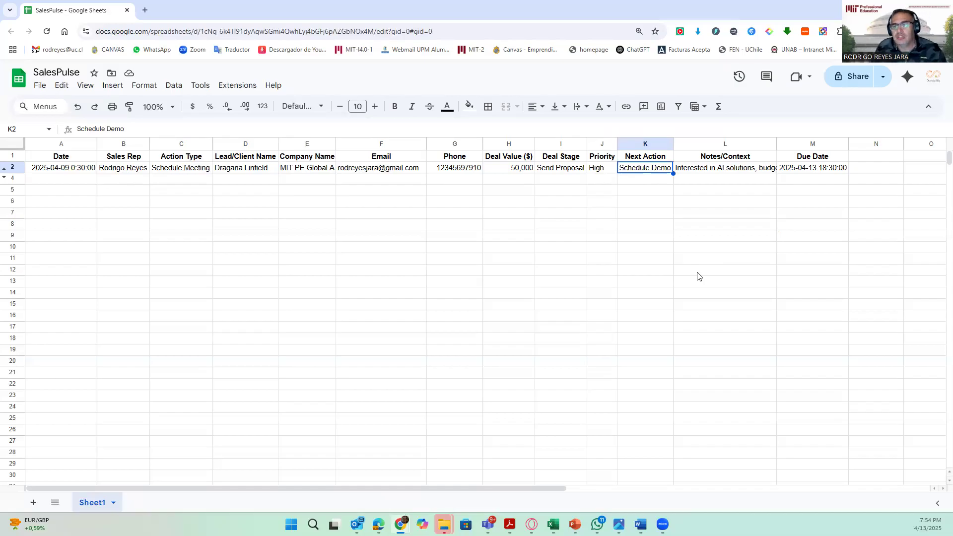
{"action": "left_click", "coordinate": [755, 161]}
{"action": "left_click", "coordinate": [753, 165]}
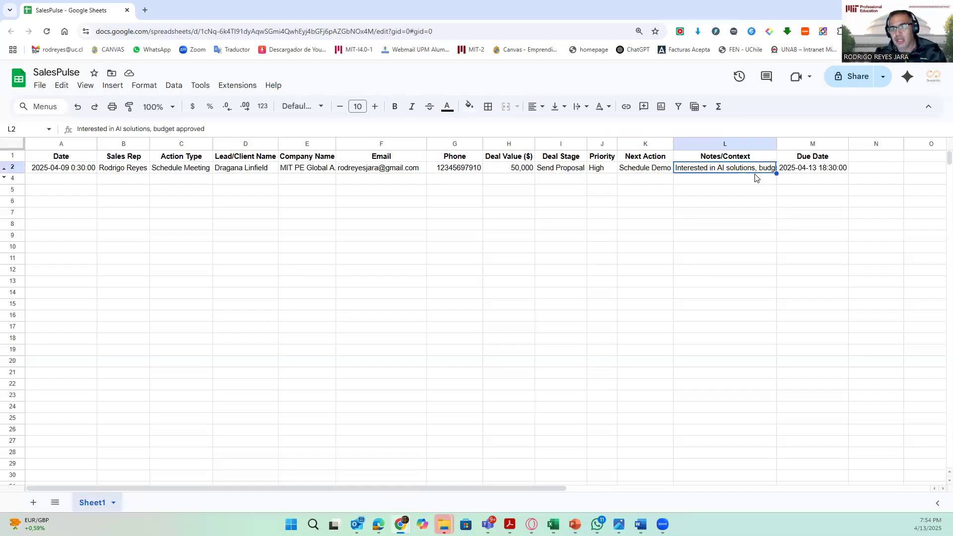
{"action": "left_click", "coordinate": [800, 236]}
{"action": "left_click", "coordinate": [814, 170]}
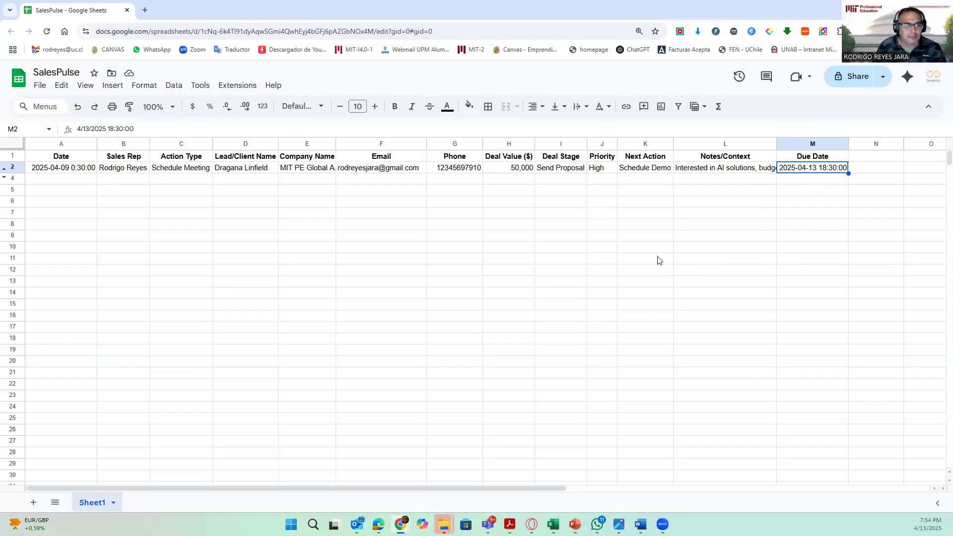
{"action": "left_click", "coordinate": [571, 264]}
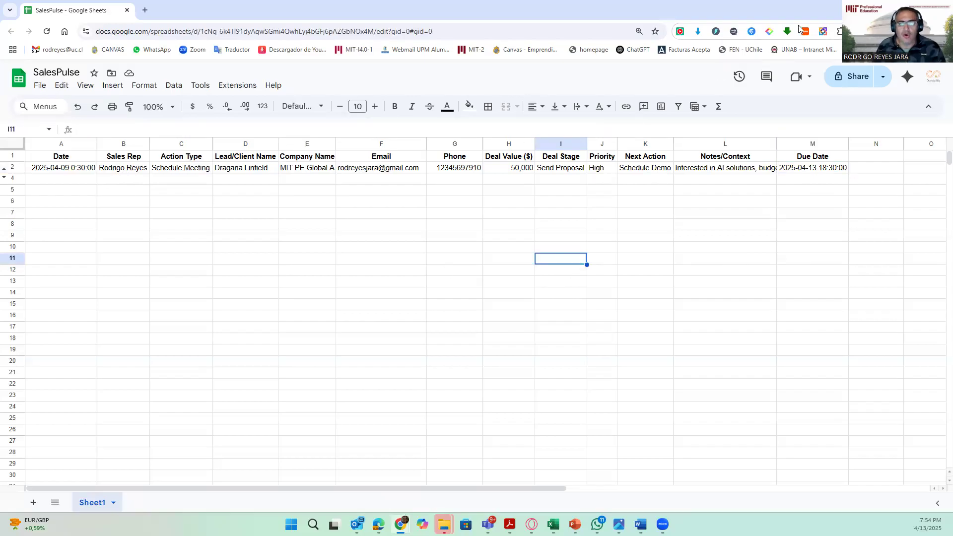
- Switch to Google Calendar to view the week's schedule, then return to the behavior's instructions
{"action": "key", "text": "alt+Tab"}
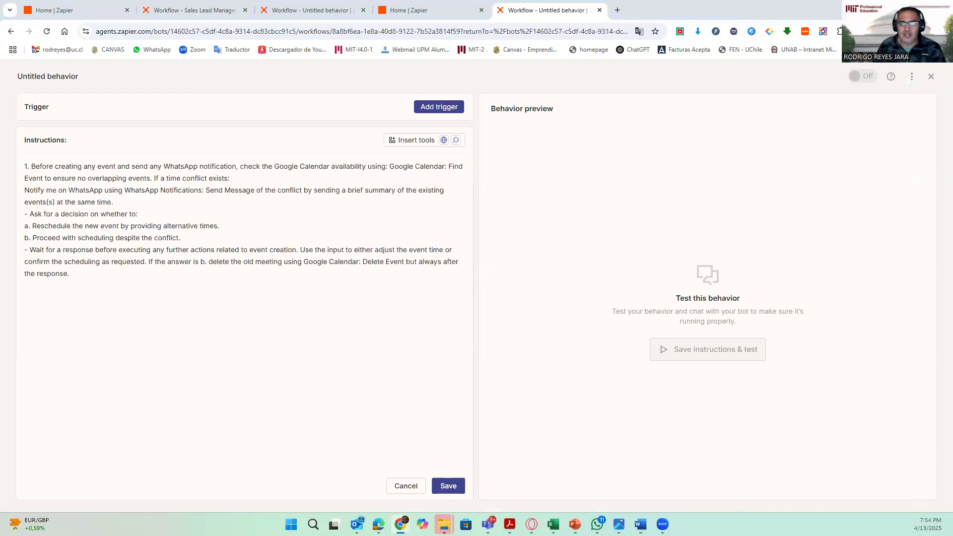
{"action": "key", "text": "alt+Tab"}
{"action": "left_click", "coordinate": [560, 94]}
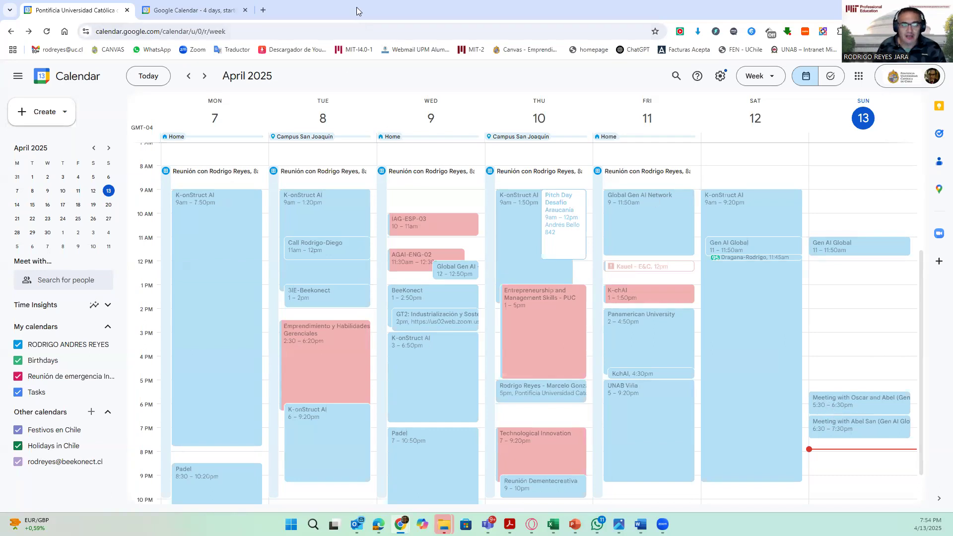
{"action": "key", "text": "alt+Tab"}
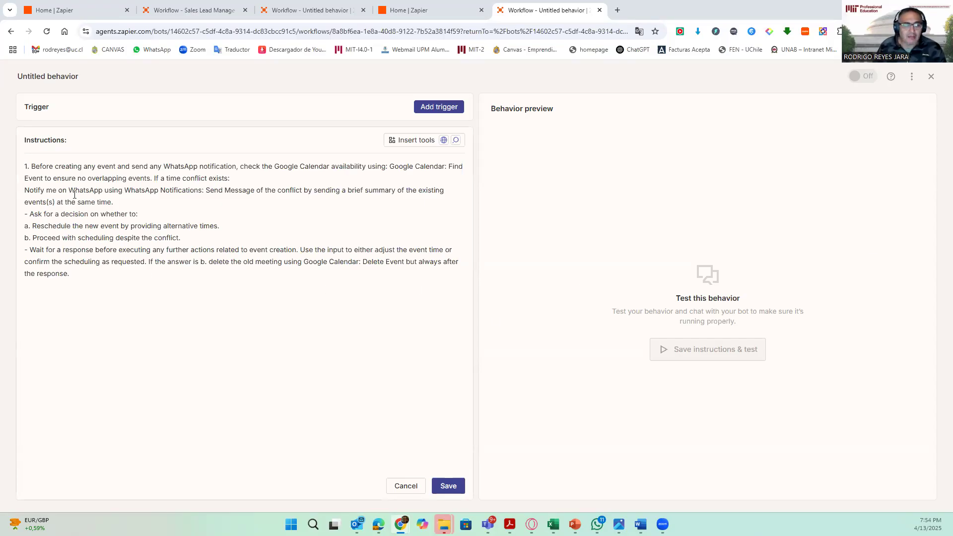
{"action": "left_click", "coordinate": [88, 279]}
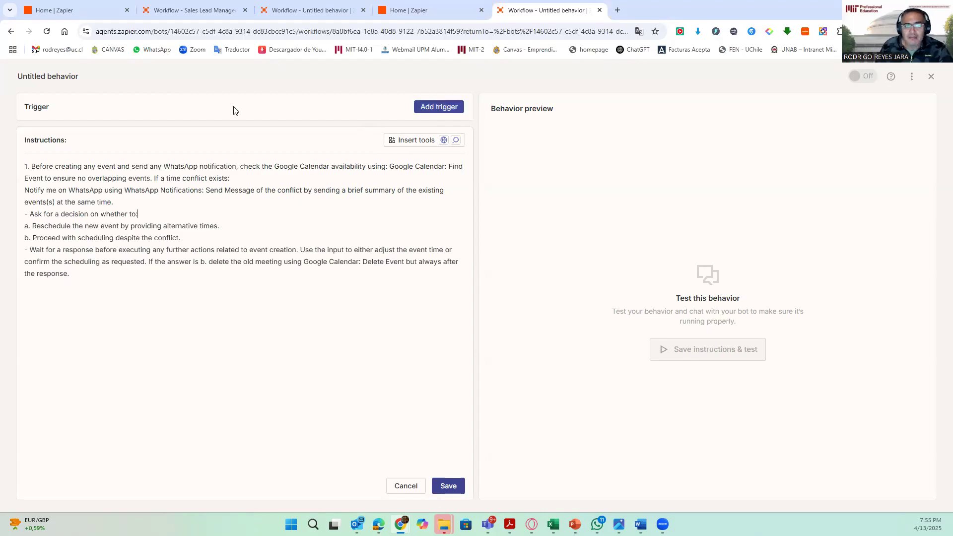
- Add a Google Sheets "New Spreadsheet Row (Team Drive)" trigger to the behavior
{"action": "left_click", "coordinate": [423, 109]}
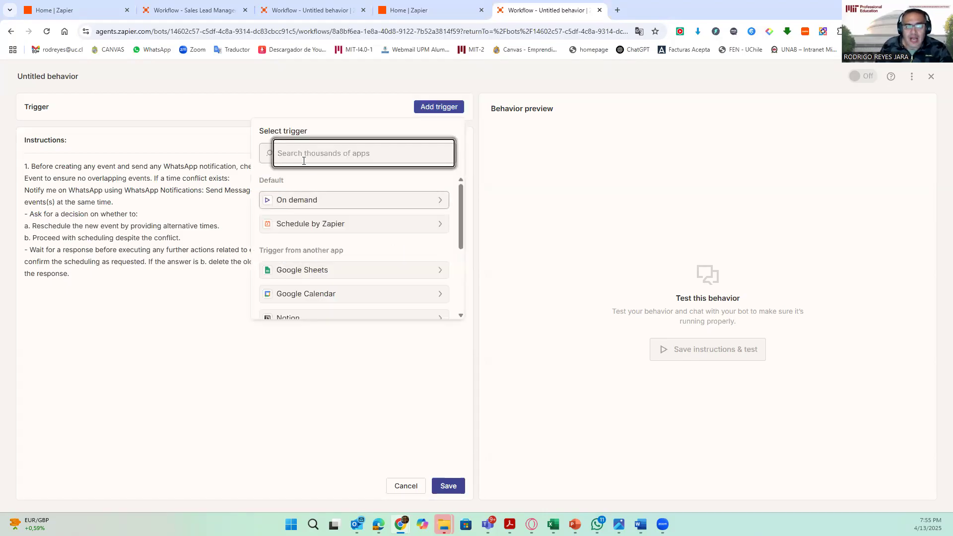
{"action": "left_click", "coordinate": [305, 272]}
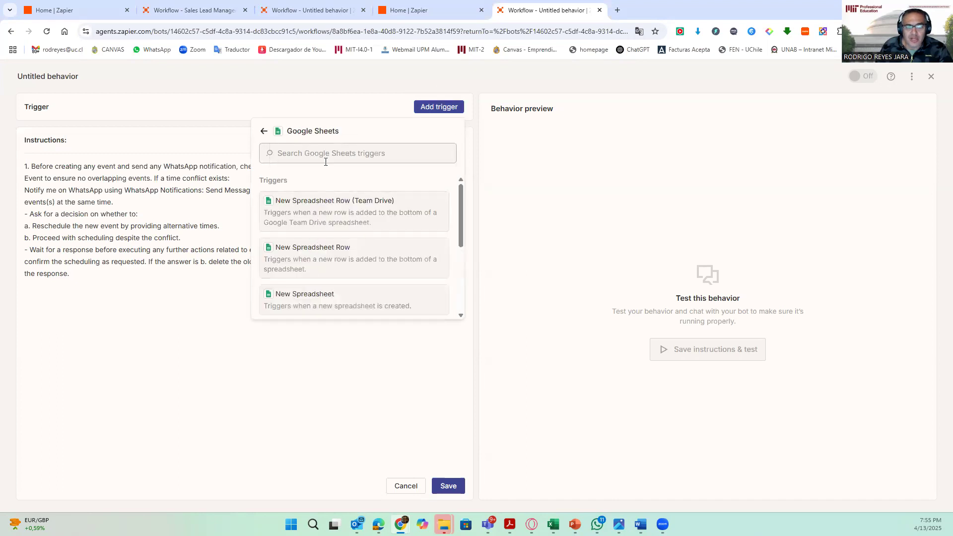
{"action": "left_click", "coordinate": [335, 208]}
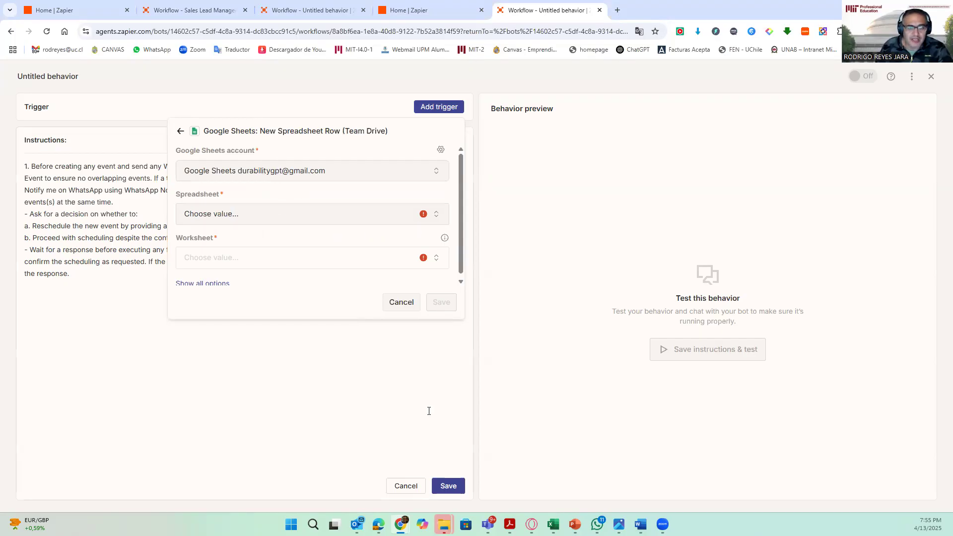
- Set the trigger's spreadsheet to SalesPulse with worksheet Sheet1
{"action": "mouse_move", "coordinate": [401, 524]}
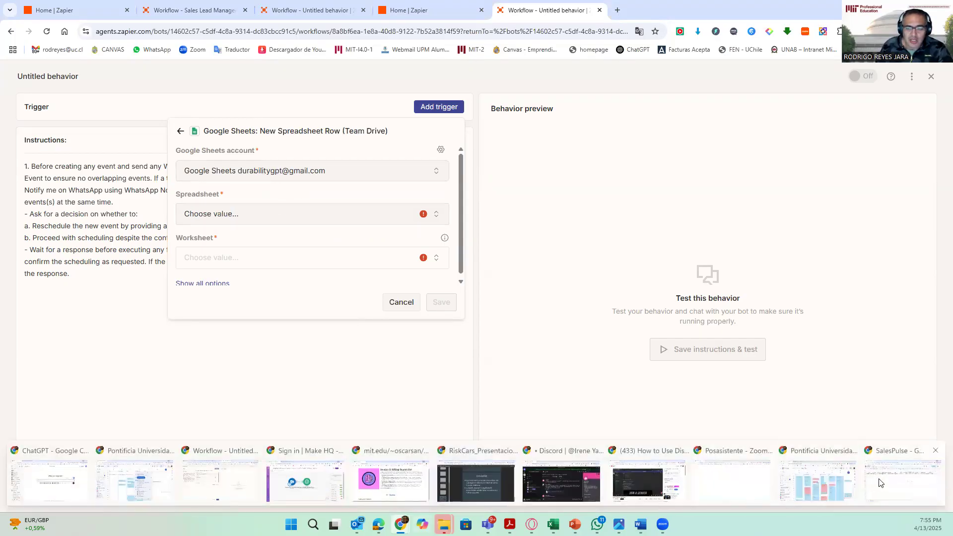
{"action": "left_click", "coordinate": [884, 480]}
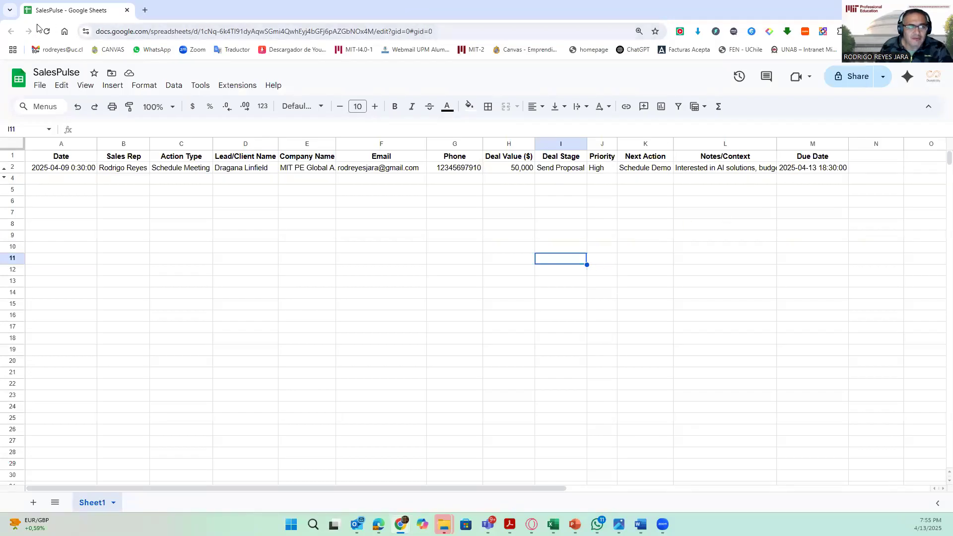
{"action": "left_click", "coordinate": [895, 9]}
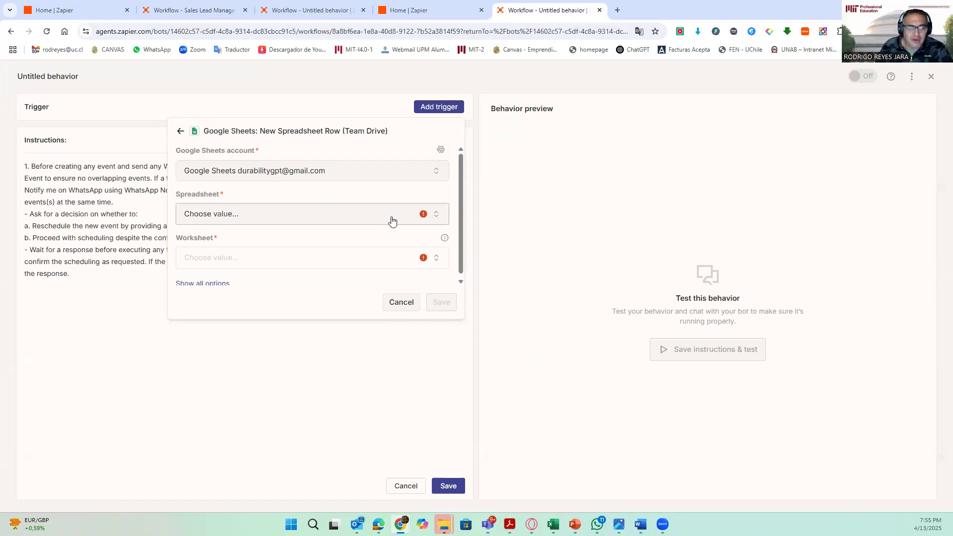
{"action": "left_click", "coordinate": [368, 222]}
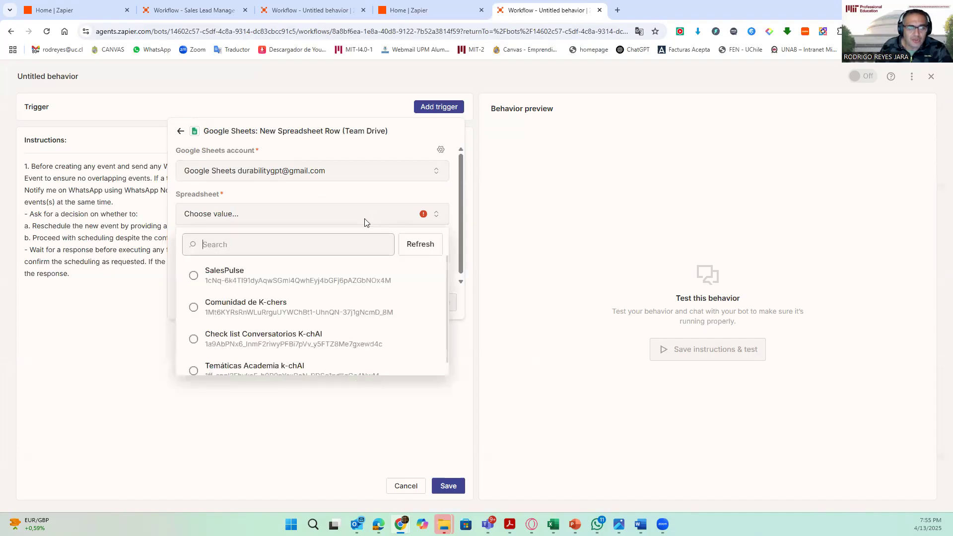
{"action": "left_click", "coordinate": [193, 277]}
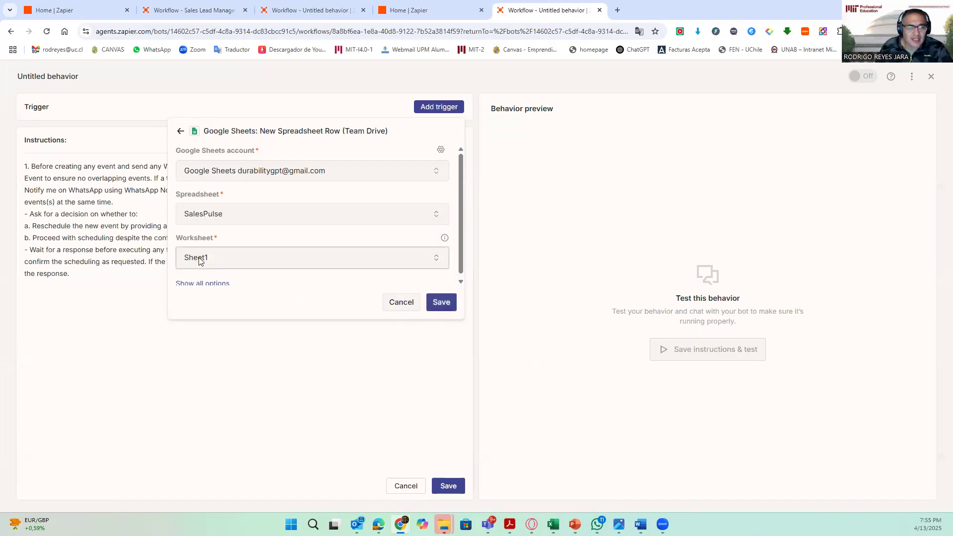
- Open Google Drive in a new tab to locate the SalesPulse file, then return to the trigger setup
{"action": "key", "text": "alt+Tab"}
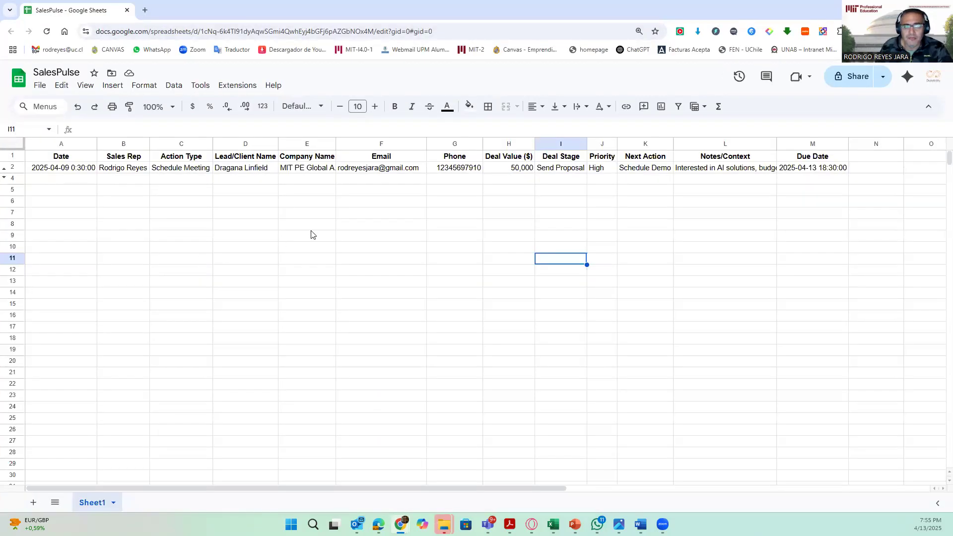
{"action": "left_click", "coordinate": [145, 10]}
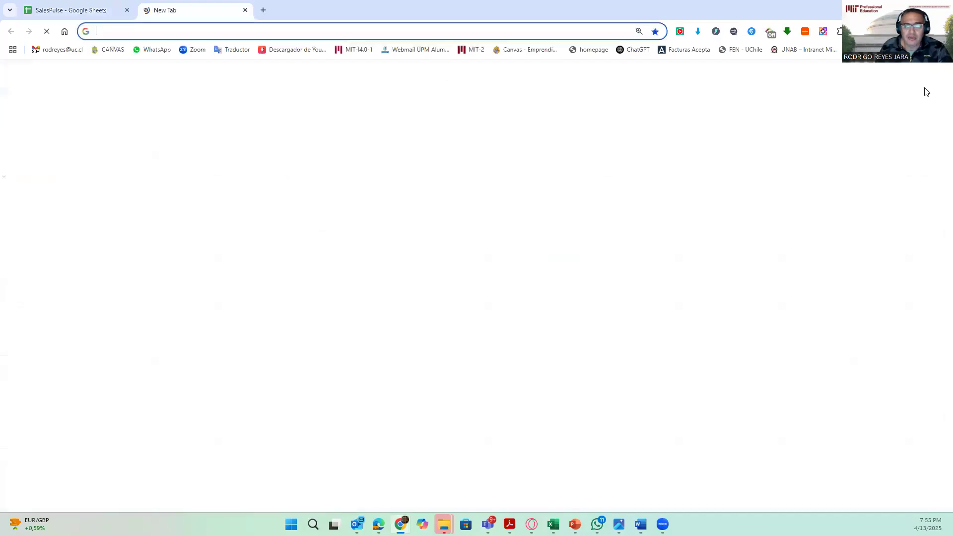
{"action": "left_click", "coordinate": [934, 75]}
{"action": "left_click", "coordinate": [804, 285]}
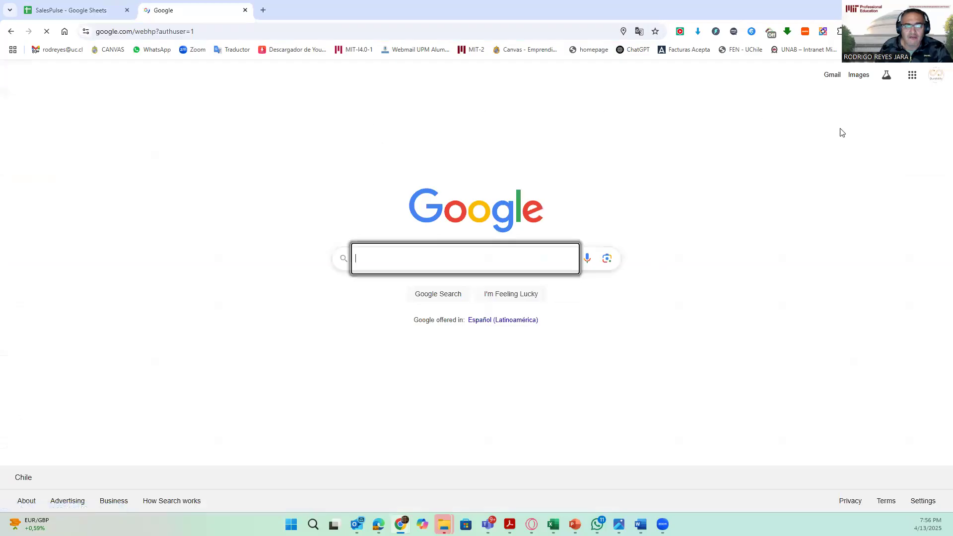
{"action": "left_click", "coordinate": [912, 76]}
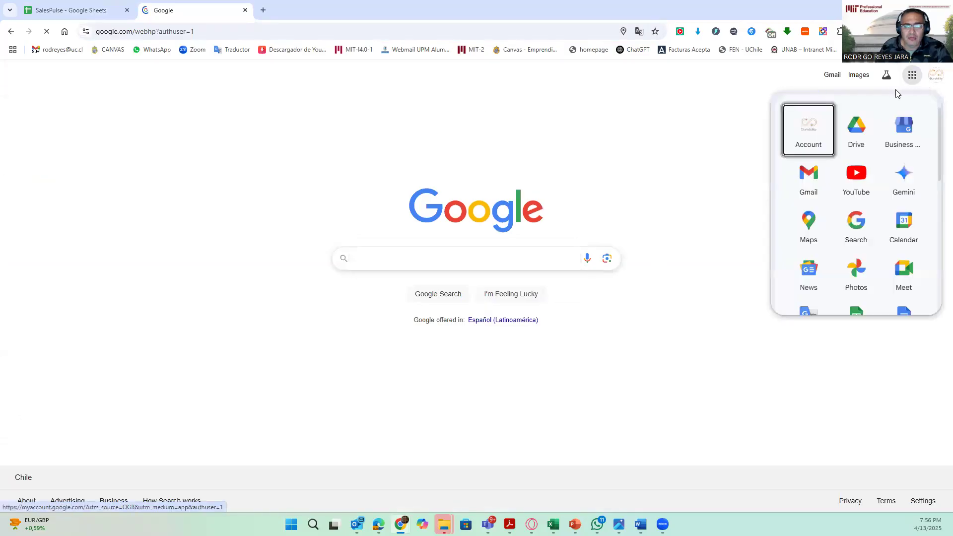
{"action": "left_click", "coordinate": [860, 131]}
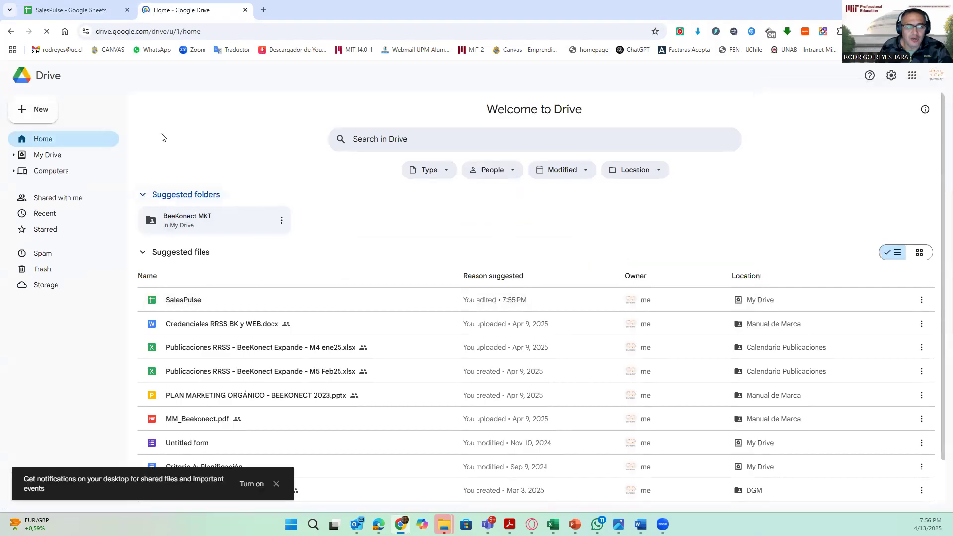
{"action": "left_click", "coordinate": [80, 11]}
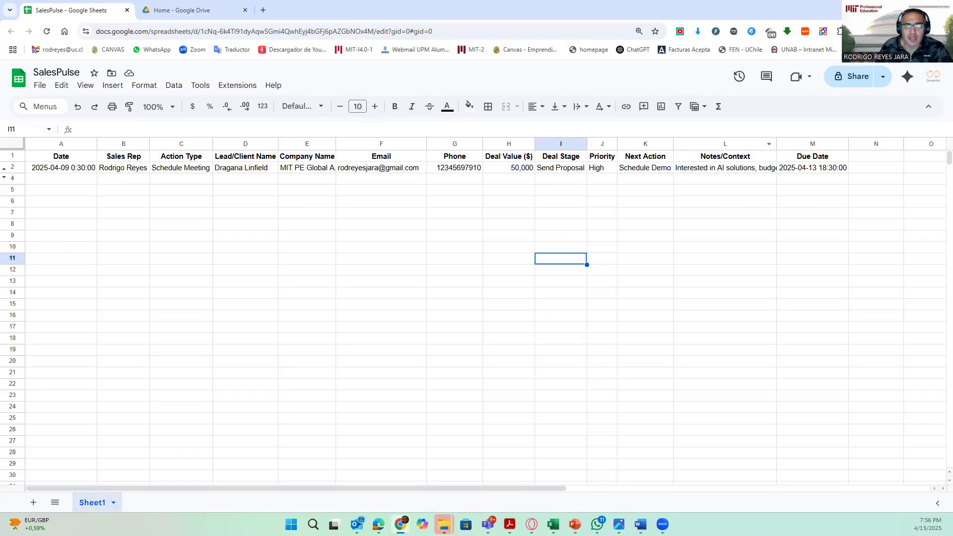
{"action": "left_click", "coordinate": [895, 9]}
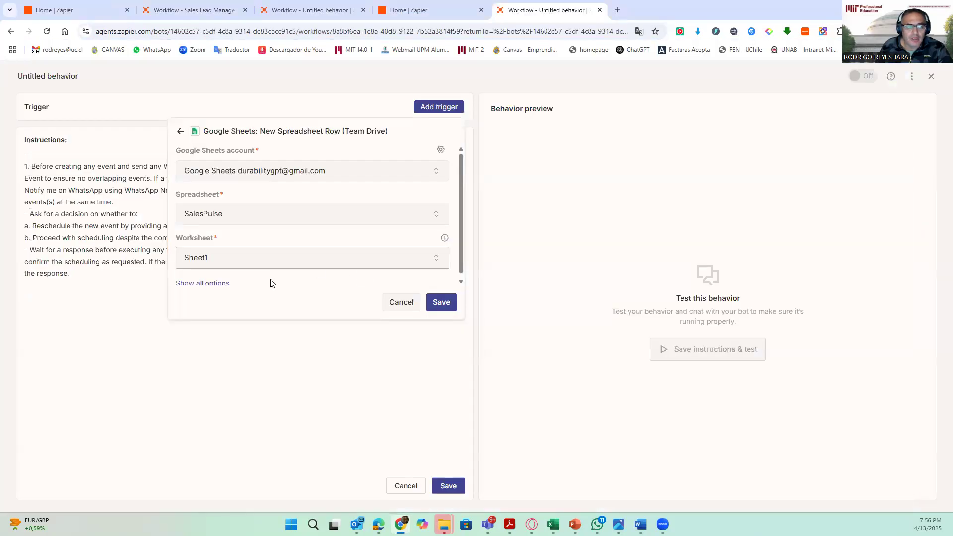
- Save the trigger, then insert the Google Calendar: Find Event tool into step 1 of the instructions, replacing its plain-text mention
{"action": "left_click", "coordinate": [439, 304]}
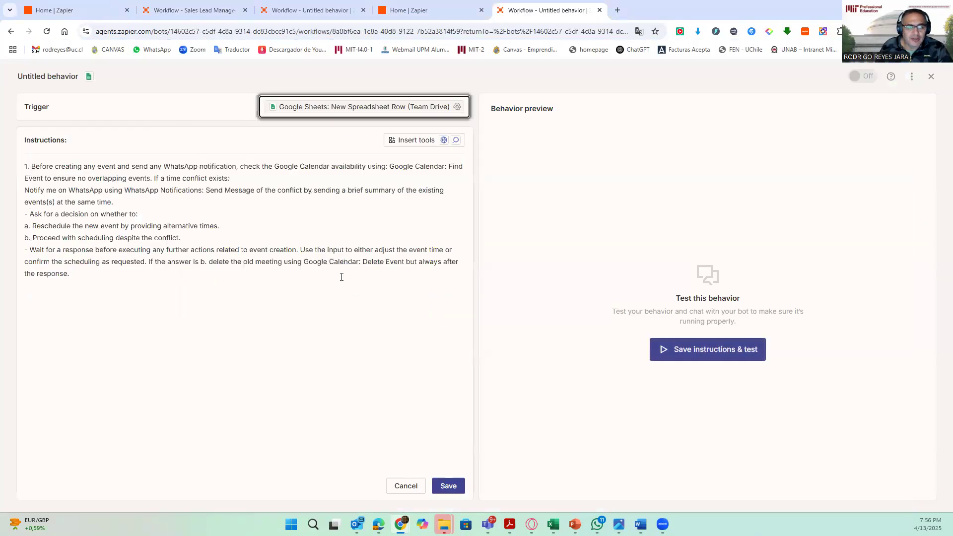
{"action": "left_click", "coordinate": [305, 217]}
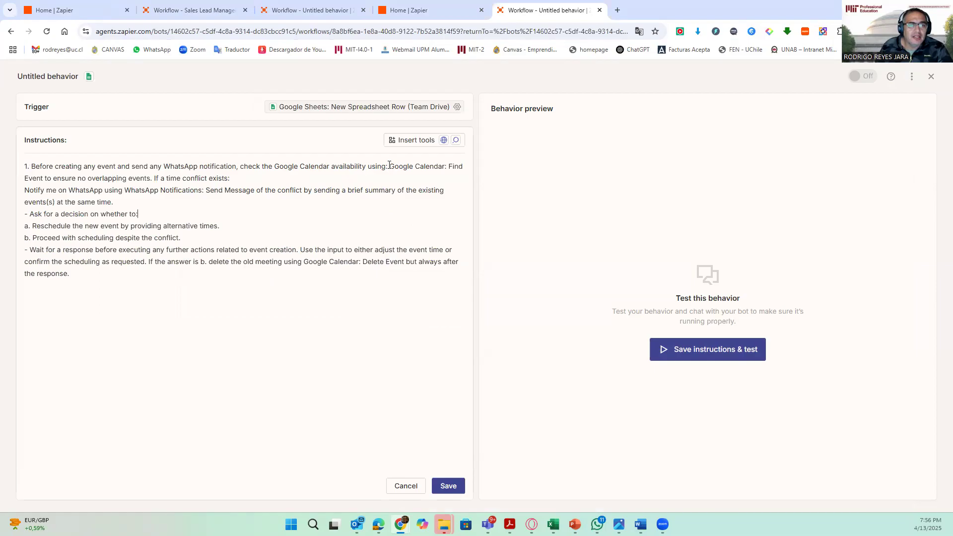
{"action": "left_click", "coordinate": [411, 144]}
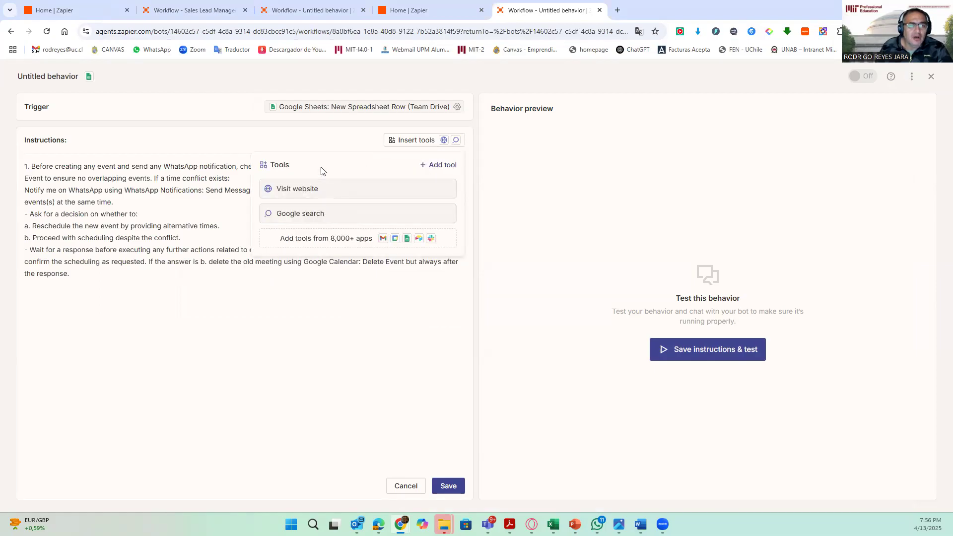
{"action": "left_click", "coordinate": [454, 165]}
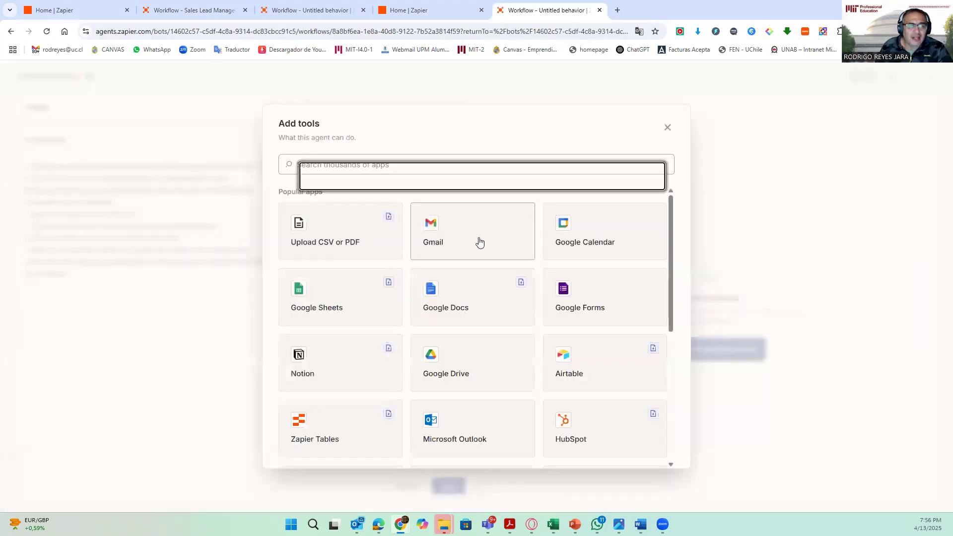
{"action": "left_click", "coordinate": [572, 244]}
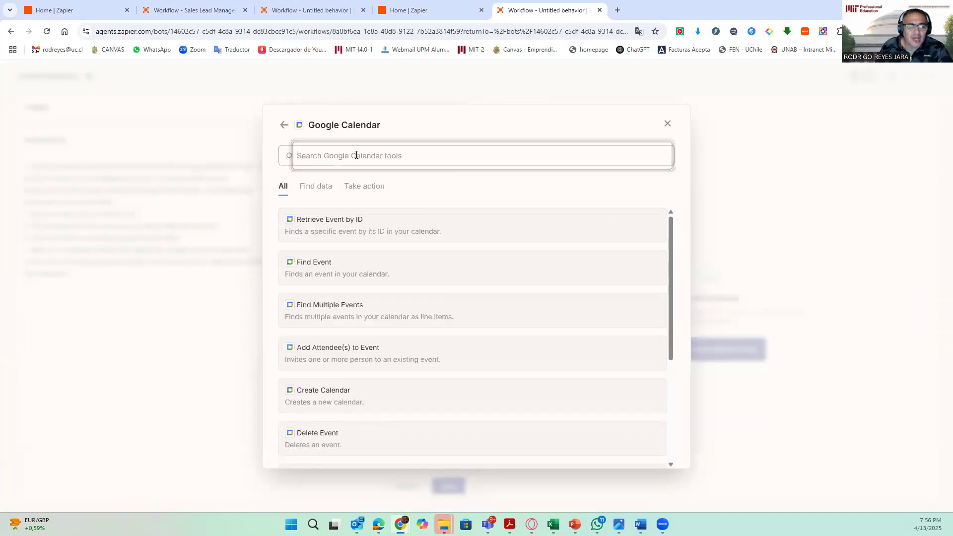
{"action": "left_click", "coordinate": [321, 258]}
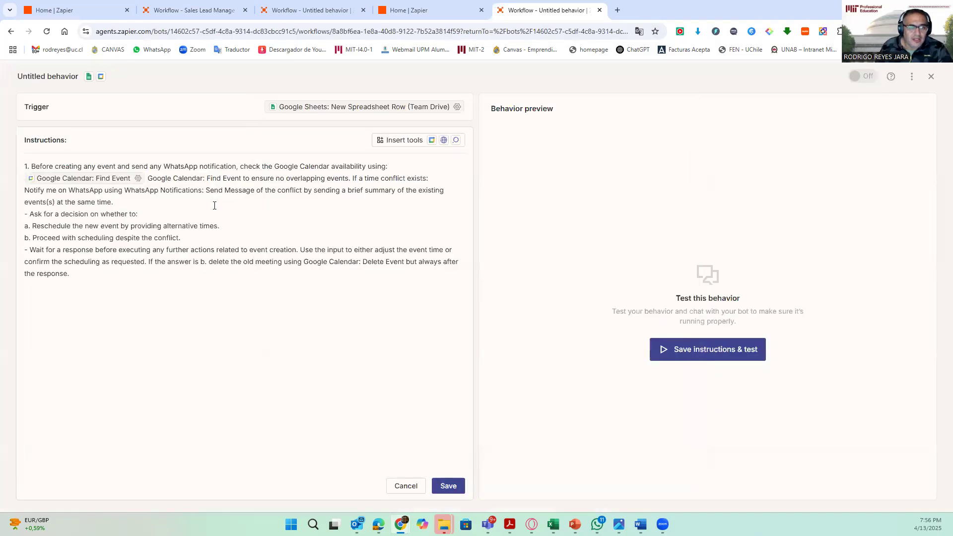
{"action": "left_click_drag", "start_coordinate": [151, 181], "coordinate": [243, 179]}
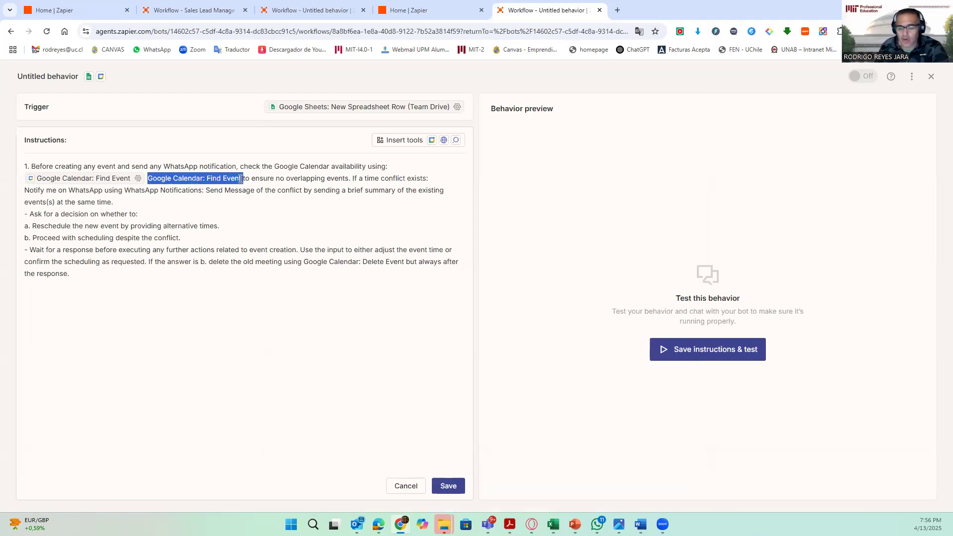
{"action": "key", "text": "BackSpace"}
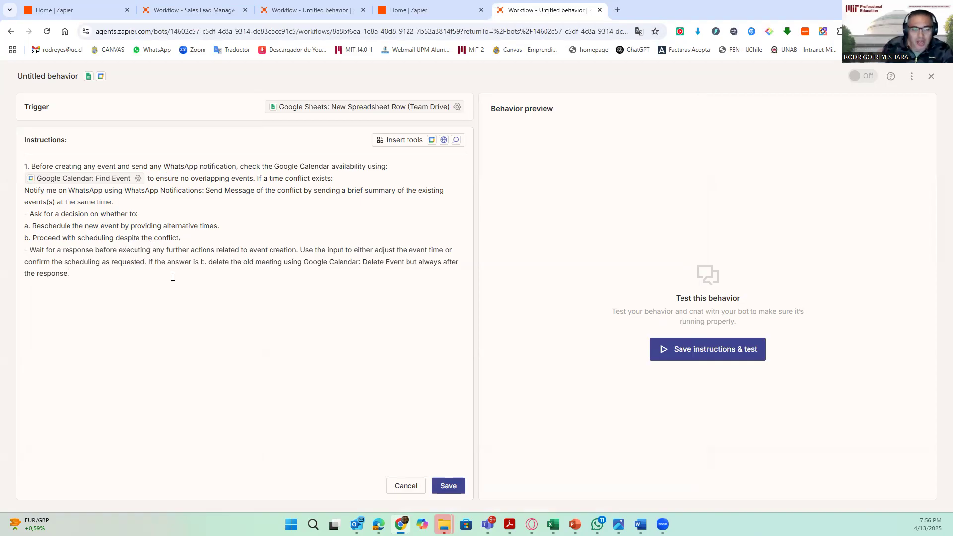
- Open the Find Event tool's settings, review its fields, and save them
{"action": "left_click", "coordinate": [138, 179]}
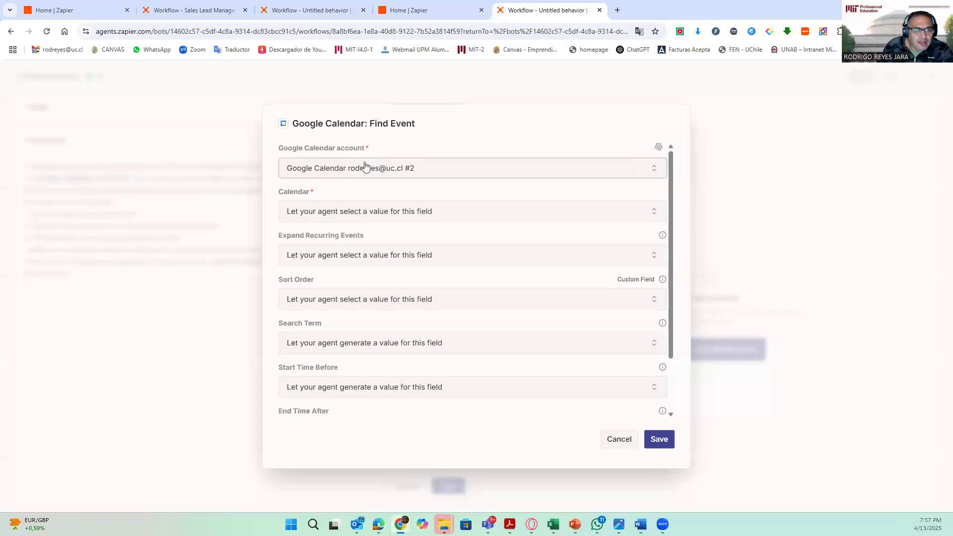
{"action": "scroll", "coordinate": [392, 253], "scroll_direction": "down", "scroll_amount": 2}
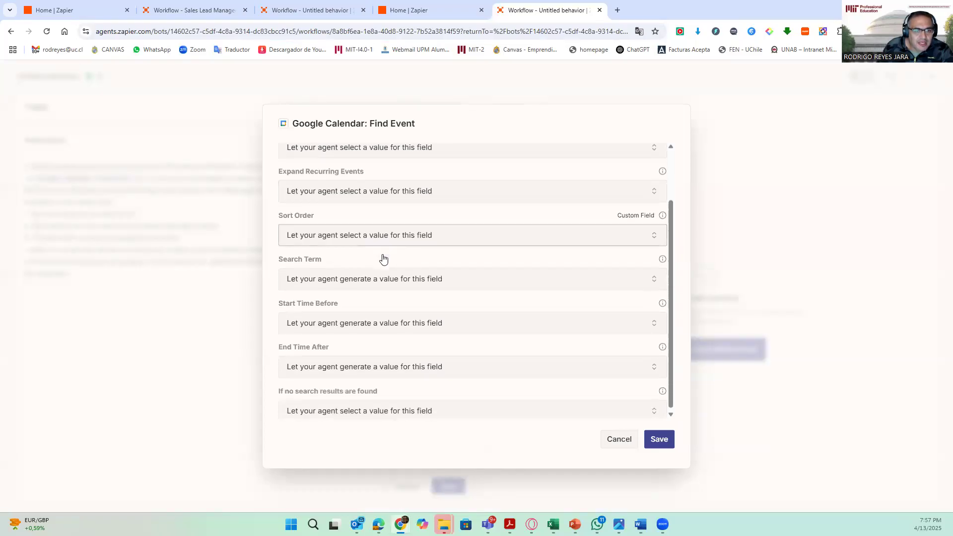
{"action": "scroll", "coordinate": [380, 298], "scroll_direction": "up", "scroll_amount": 2}
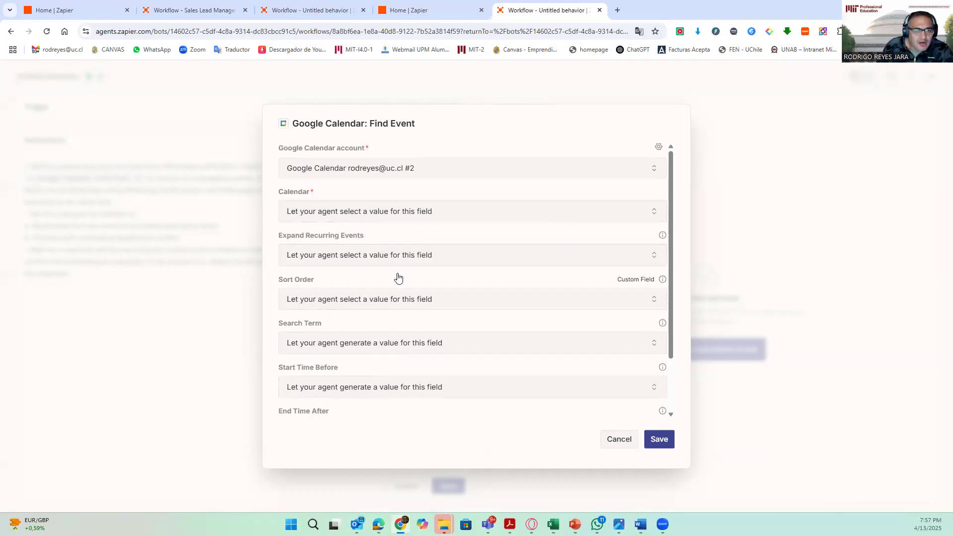
{"action": "left_click", "coordinate": [661, 440]}
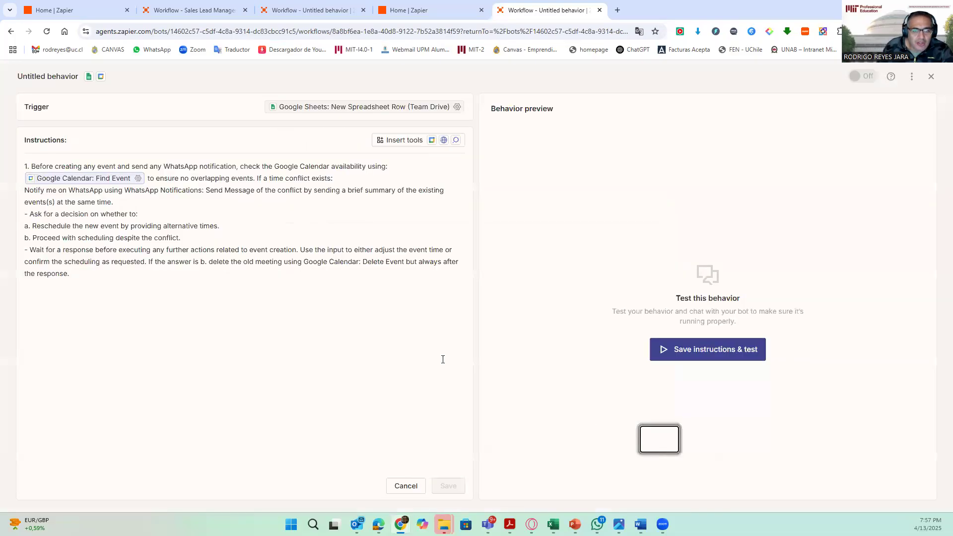
{"action": "left_click", "coordinate": [206, 342]}
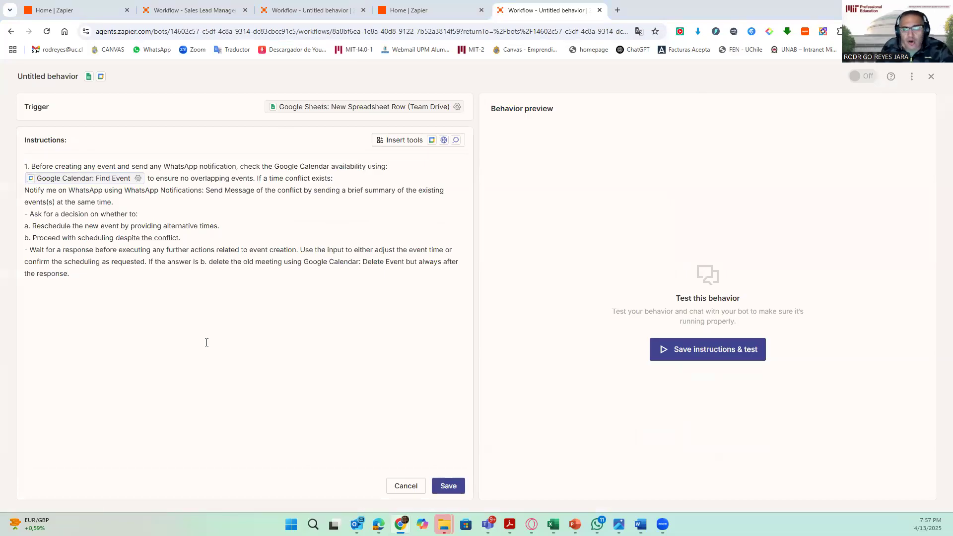
- Copy section 2, the event-scheduling details, from the Word document and paste it below step 1 in the instructions
{"action": "key", "text": "alt+Tab"}
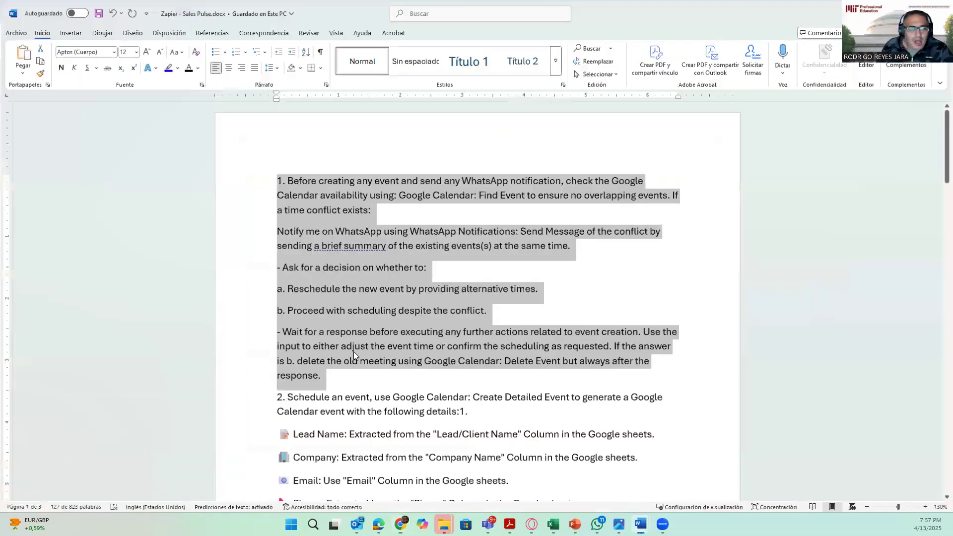
{"action": "scroll", "coordinate": [353, 352], "scroll_direction": "down", "scroll_amount": 3}
{"action": "scroll", "coordinate": [586, 402], "scroll_direction": "down", "scroll_amount": 1}
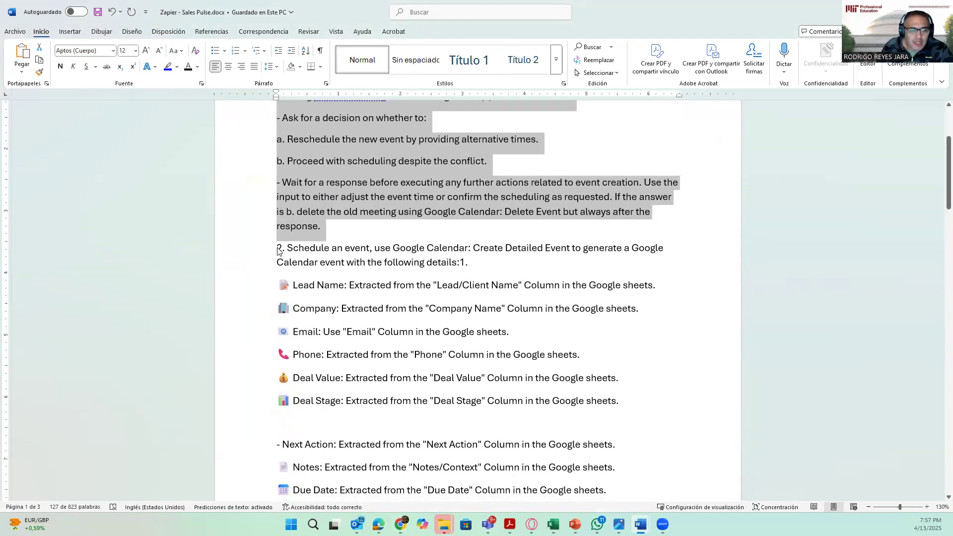
{"action": "left_click_drag", "start_coordinate": [277, 250], "coordinate": [546, 411]}
{"action": "scroll", "coordinate": [545, 386], "scroll_direction": "down", "scroll_amount": 3}
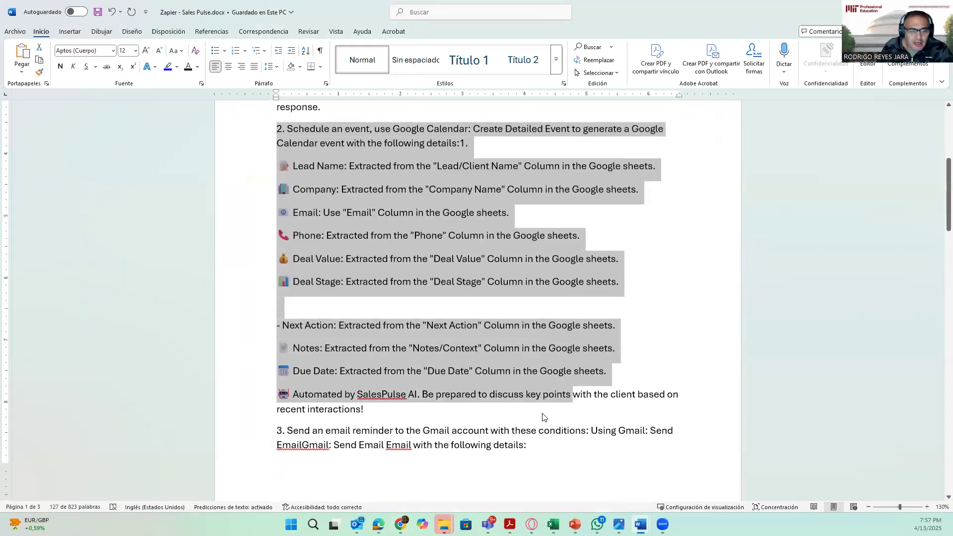
{"action": "right_click", "coordinate": [399, 234]}
{"action": "left_click", "coordinate": [439, 287]}
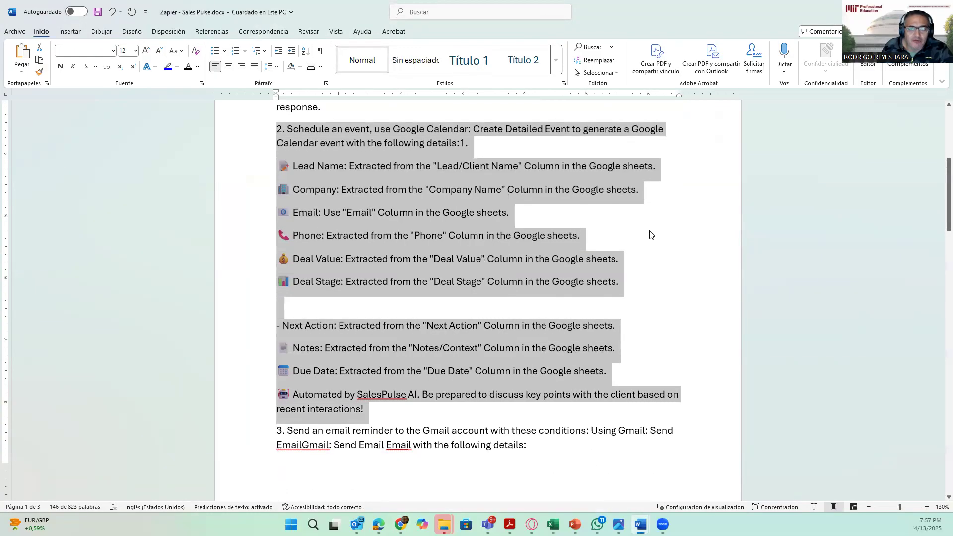
{"action": "key", "text": "alt+Tab"}
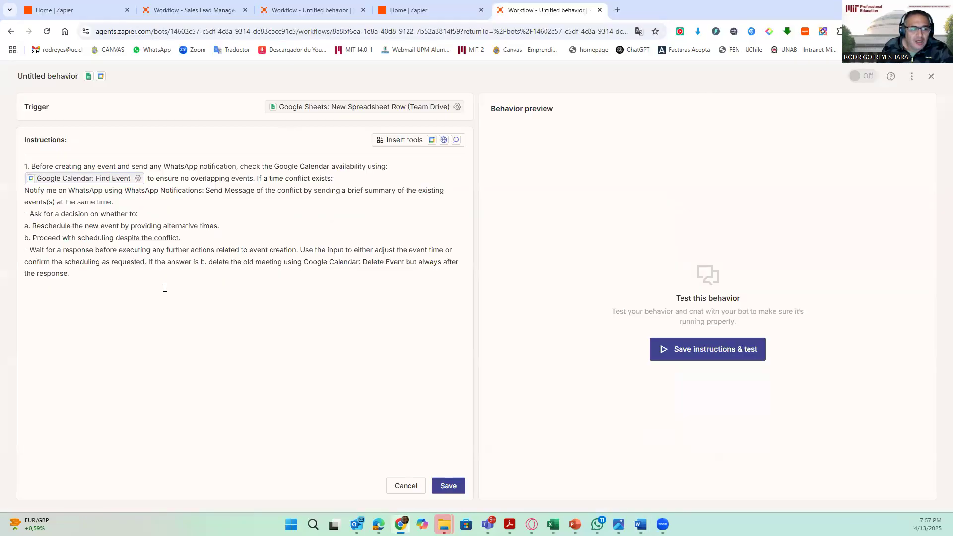
{"action": "left_click", "coordinate": [142, 300]}
{"action": "type", "text": "2. Schedule an event, use Google Calendar: Create Detailed Event to generate a Google Calendar event with the following details:1. 📝 Lead Name: Extracted from the \"Lead/Client Name\" Column in the Google sheets. 🏢 Company: Extracted from the \"Company Name\" Column in the Google sheets. 📧 Email: Use \"Email\" Column in the Google sheets. 📞 Phone: Extracted from the \"Phone\" Column in the Google sheets. 💰 Deal Value: Extracted from the \"Deal Value\" Column in the Google sheets. 📊 Deal Stage: Extracted from the \"Deal Stage\" Column in the Google sheets.  - Next Action: Extracted from the \"Next Action\" Column in the Google sheets. 📄 Notes: Extracted from the \"Notes/Context\" Column in the Google sheets. 📅 Due Date: Extracted from the \"Due Date\" Column in the Google sheets. 🤖 Automated by SalesPulse AI. Be prepared to discuss key points with the client based on recent interactions!"}
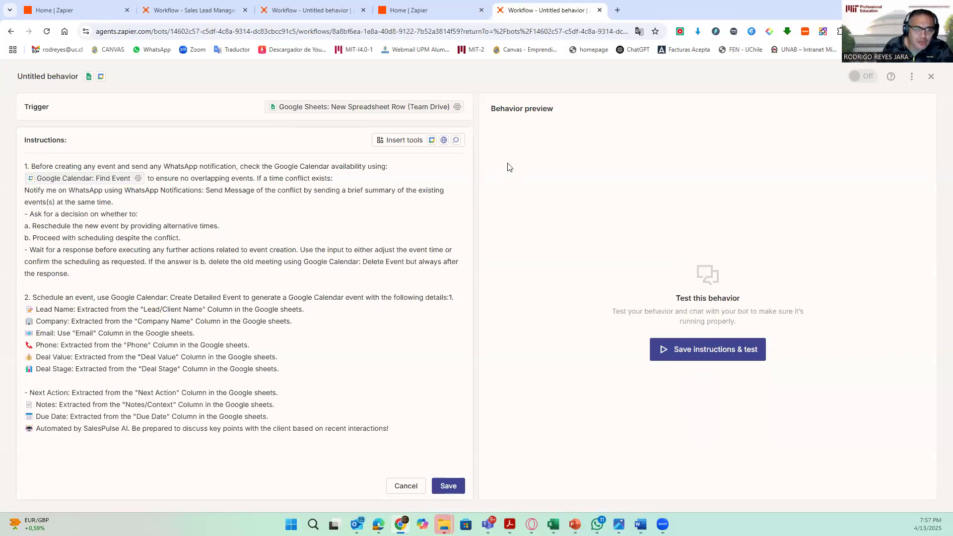
- Insert the Google Calendar: Create Detailed Event tool into step 2, replacing its plain-text mention
{"action": "left_click", "coordinate": [411, 141]}
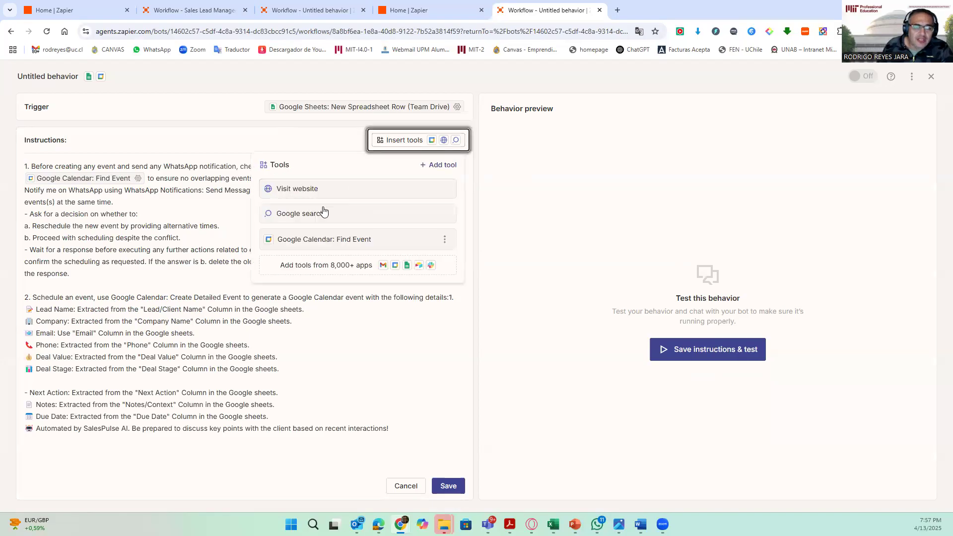
{"action": "left_click", "coordinate": [439, 165]}
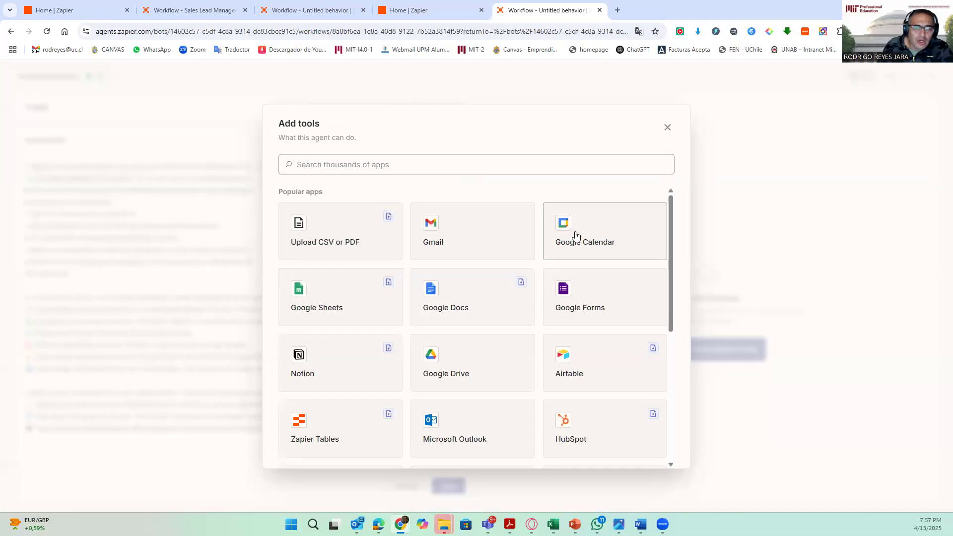
{"action": "left_click", "coordinate": [667, 128]}
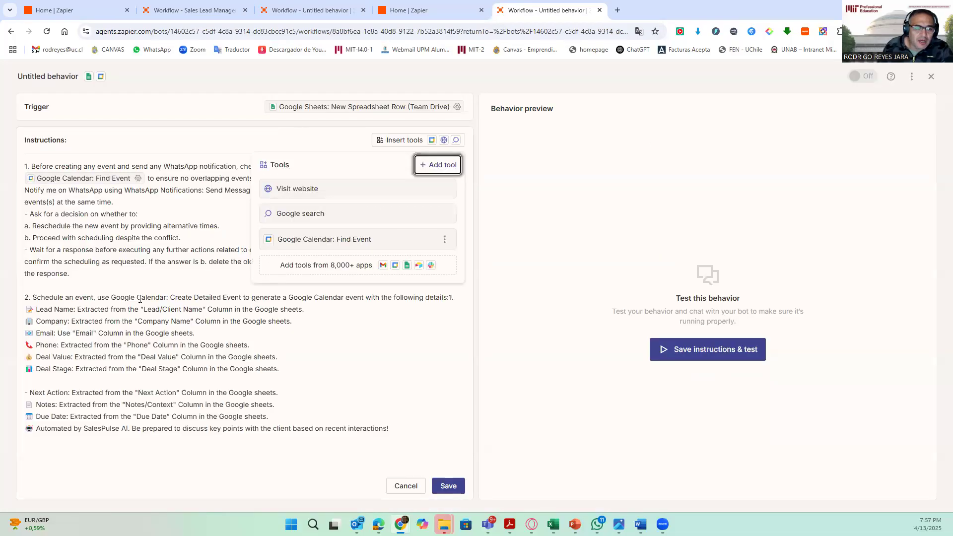
{"action": "left_click", "coordinate": [441, 167]}
{"action": "left_click", "coordinate": [581, 231]}
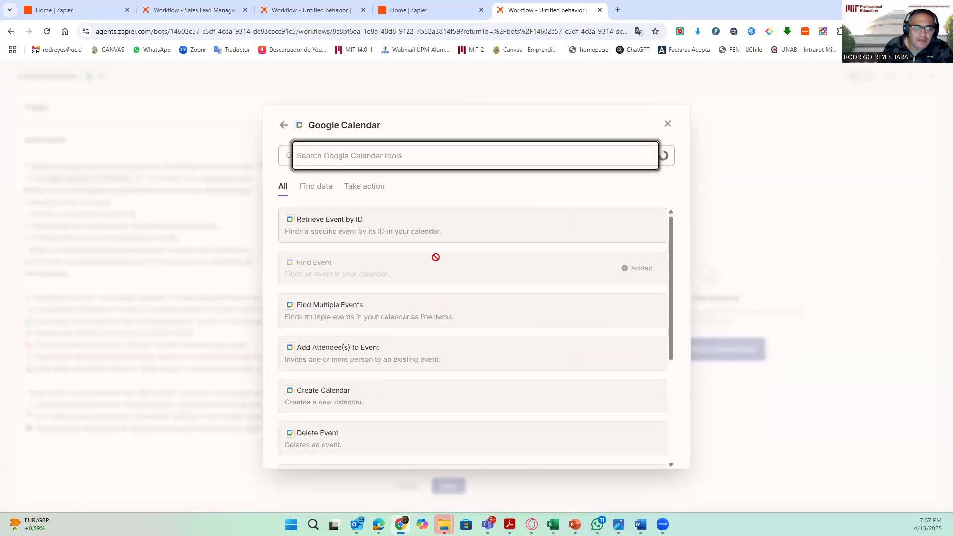
{"action": "scroll", "coordinate": [368, 372], "scroll_direction": "down", "scroll_amount": 2}
{"action": "left_click", "coordinate": [340, 375]}
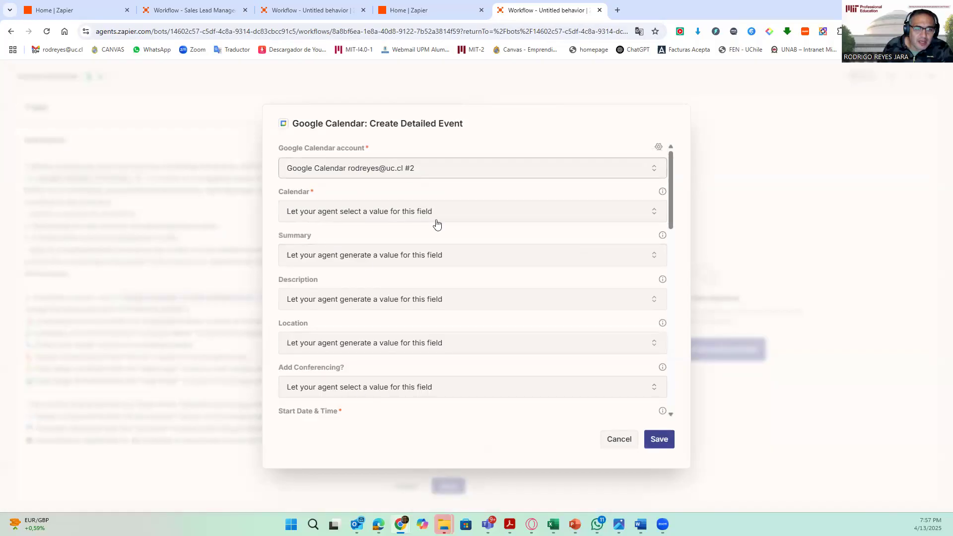
{"action": "left_click", "coordinate": [659, 439]}
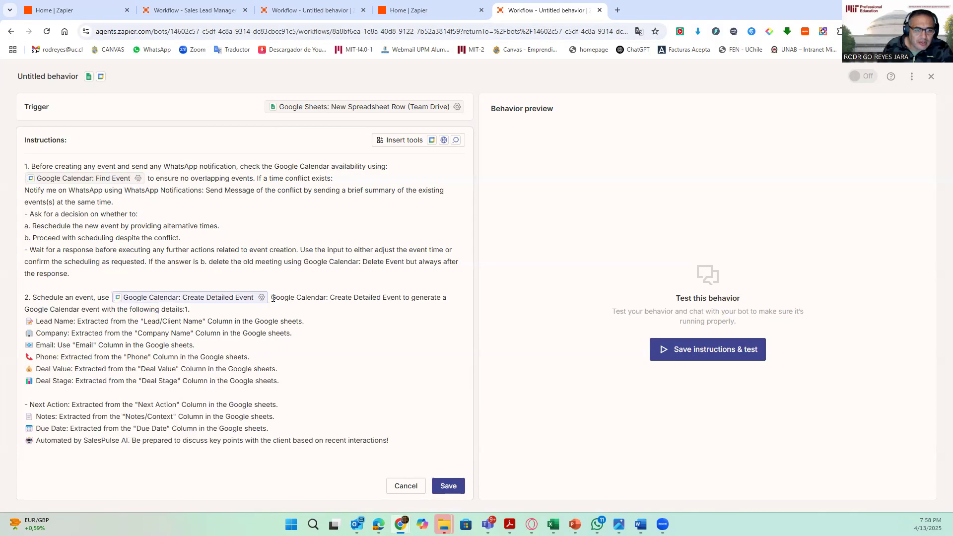
{"action": "left_click_drag", "start_coordinate": [274, 298], "coordinate": [402, 294]}
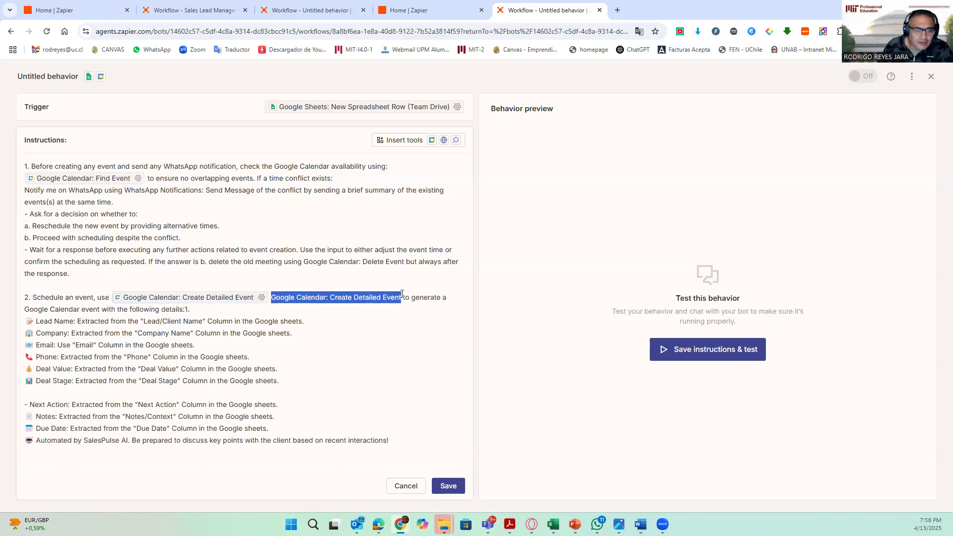
{"action": "key", "text": "BackSpace"}
{"action": "key", "text": "BackSpace"}
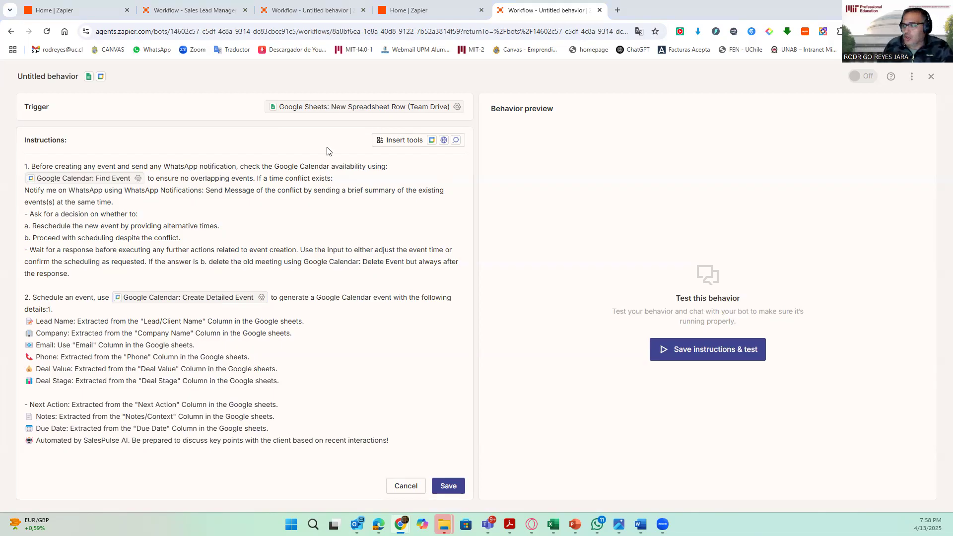
- Copy section 3, the Gmail email reminder with High, Medium and Low priority messages, from the Word document and paste it at the end of the instructions
{"action": "key", "text": "alt+Tab"}
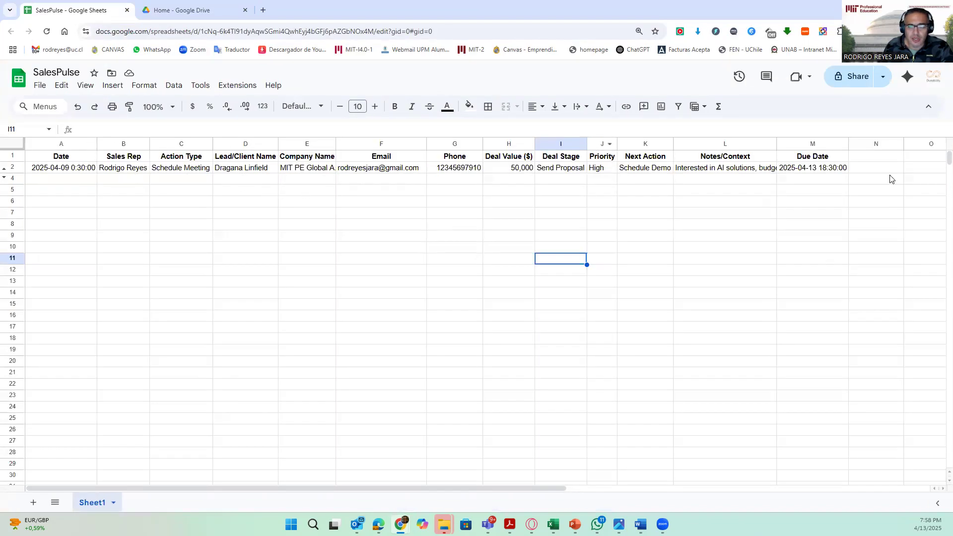
{"action": "key", "text": "alt+Tab"}
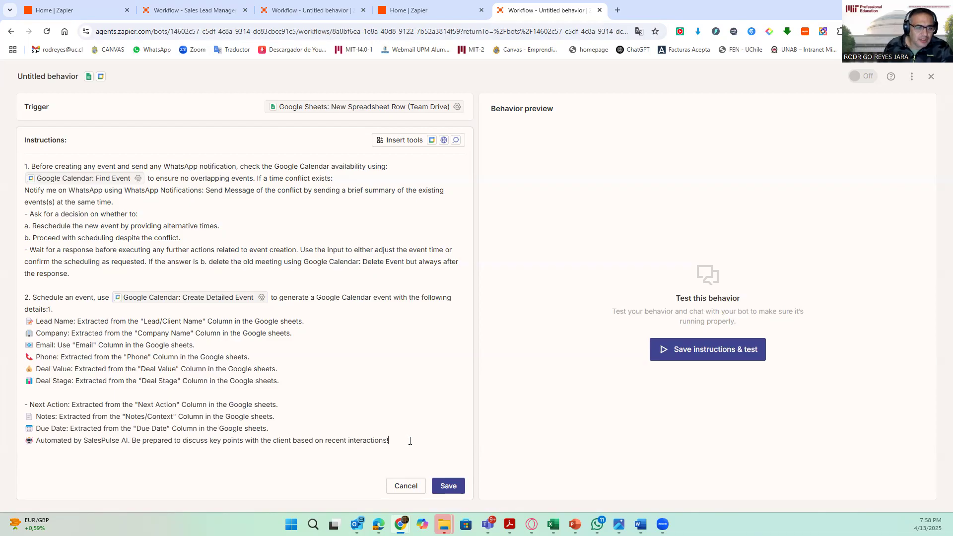
{"action": "key", "text": "Return"}
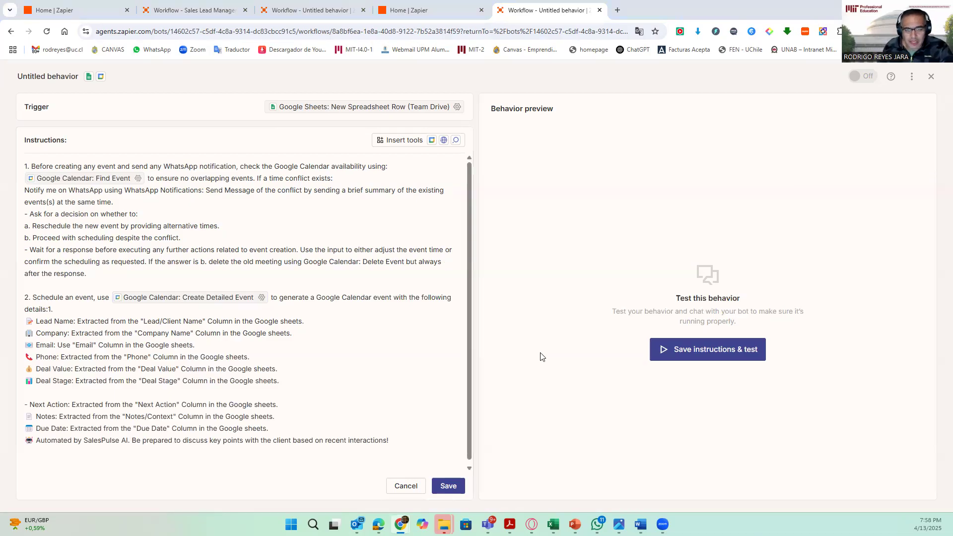
{"action": "key", "text": "alt+Tab"}
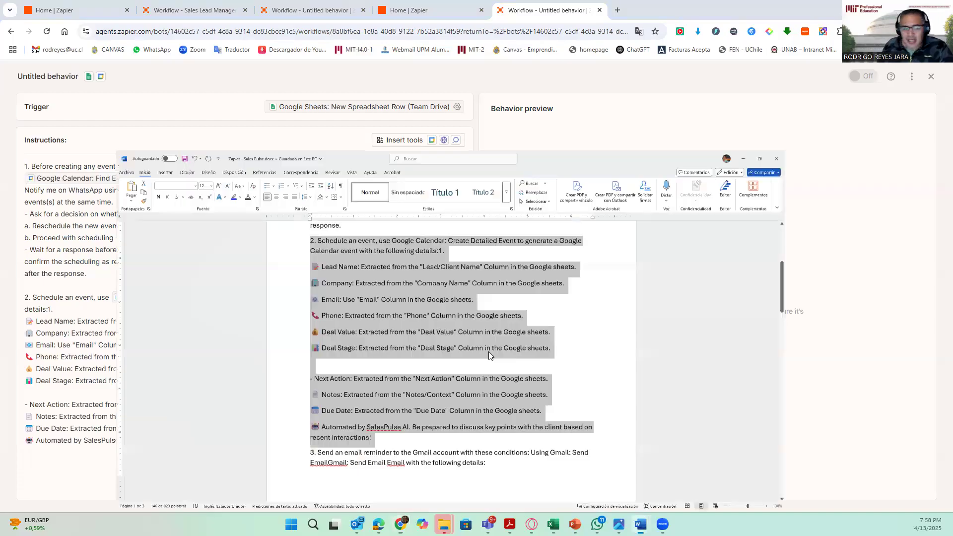
{"action": "scroll", "coordinate": [363, 253], "scroll_direction": "down", "scroll_amount": 5}
{"action": "left_click", "coordinate": [288, 232]}
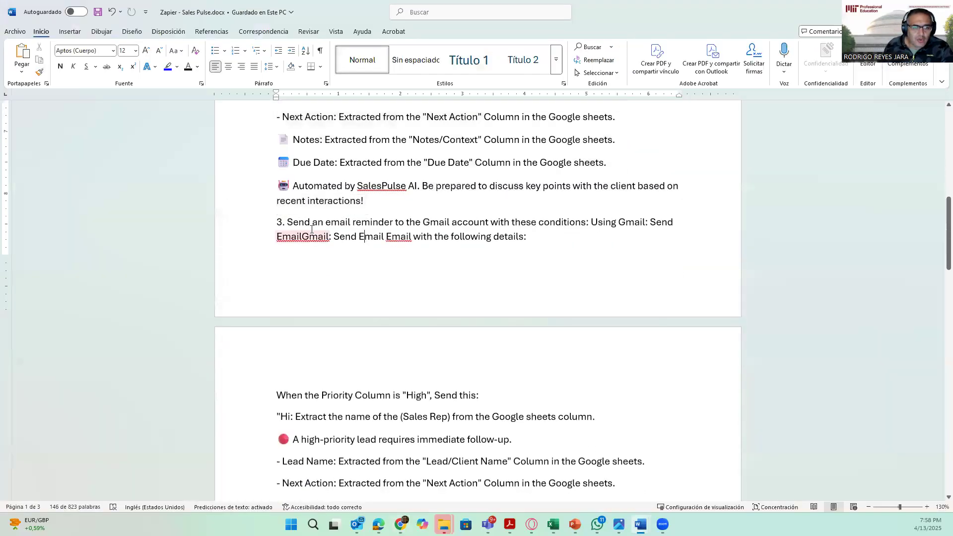
{"action": "left_click_drag", "start_coordinate": [277, 222], "coordinate": [369, 372]}
{"action": "right_click", "coordinate": [367, 371]}
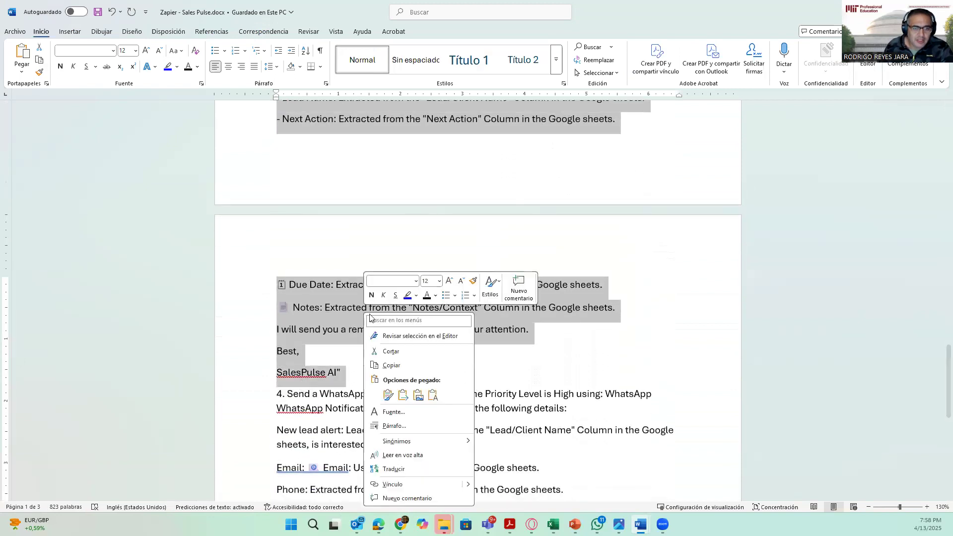
{"action": "left_click", "coordinate": [398, 368]}
{"action": "left_click", "coordinate": [894, 10]}
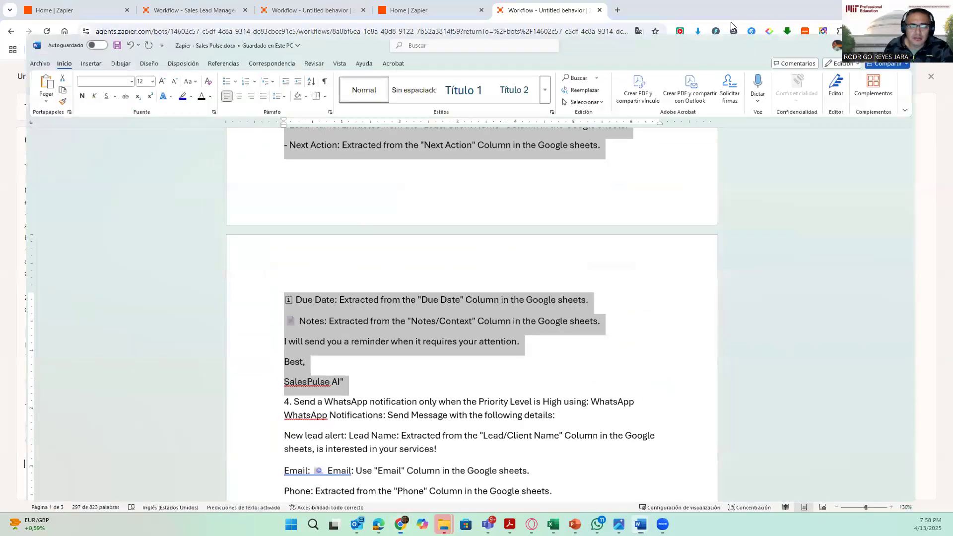
{"action": "key", "text": "ctrl+v"}
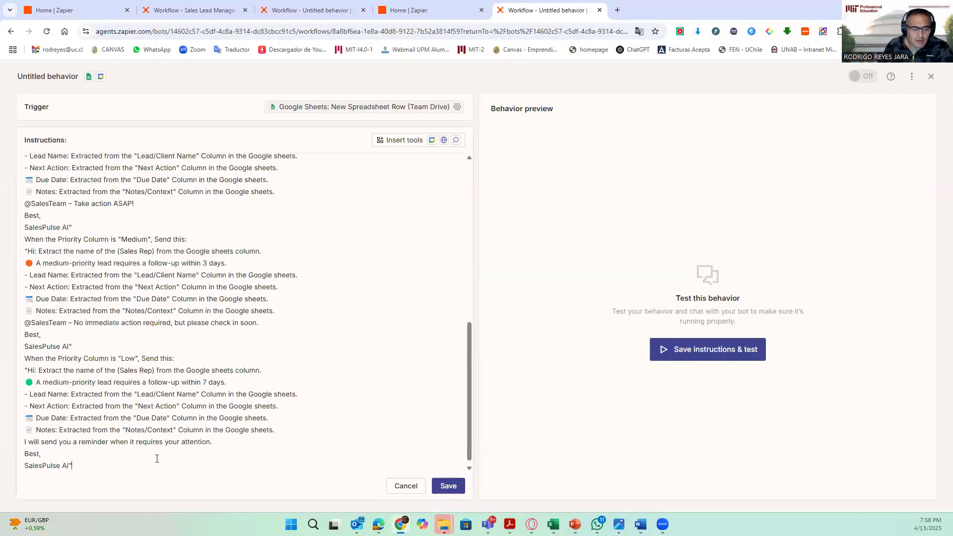
- Add blank lines separating the High, Medium and Low priority email messages in the instructions
{"action": "scroll", "coordinate": [121, 332], "scroll_direction": "up", "scroll_amount": 3}
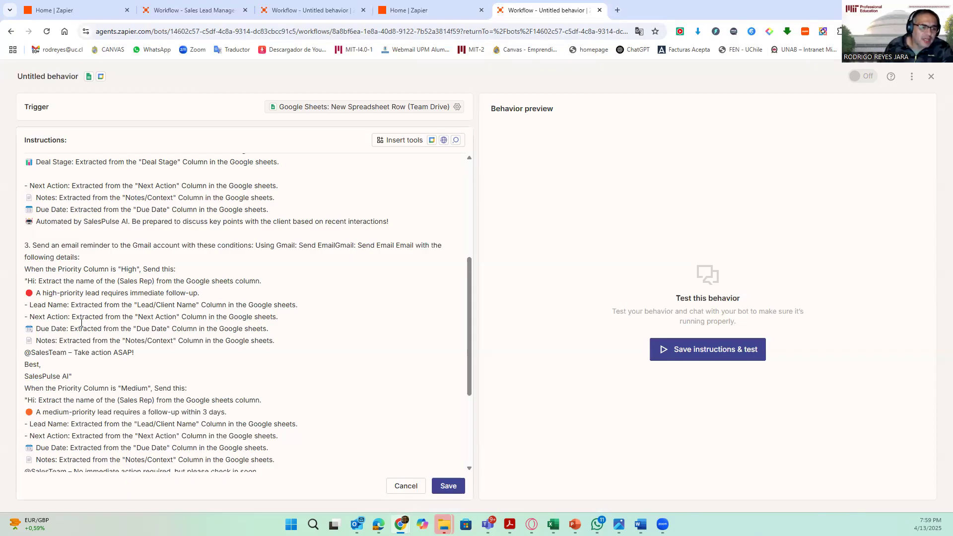
{"action": "scroll", "coordinate": [84, 350], "scroll_direction": "down", "scroll_amount": 1}
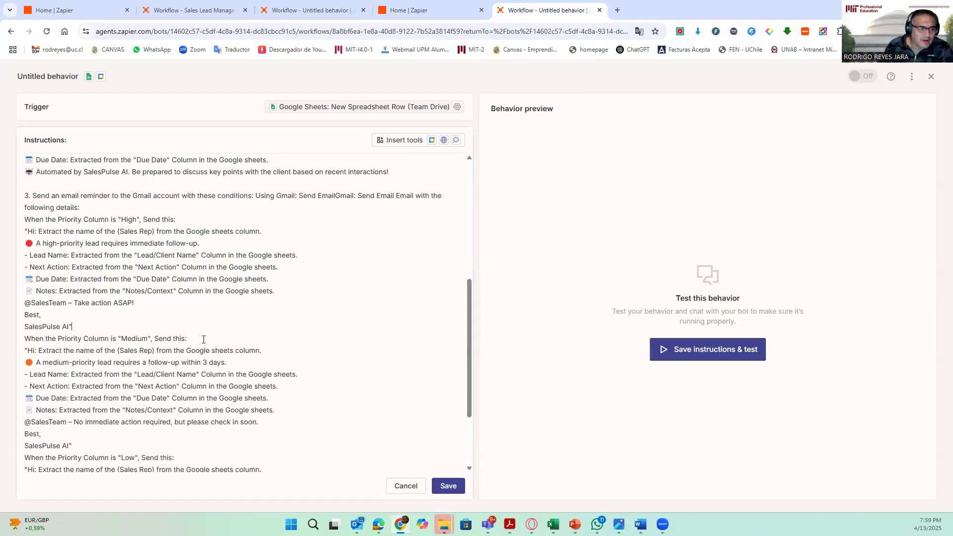
{"action": "left_click", "coordinate": [98, 327]}
{"action": "key", "text": "Return"}
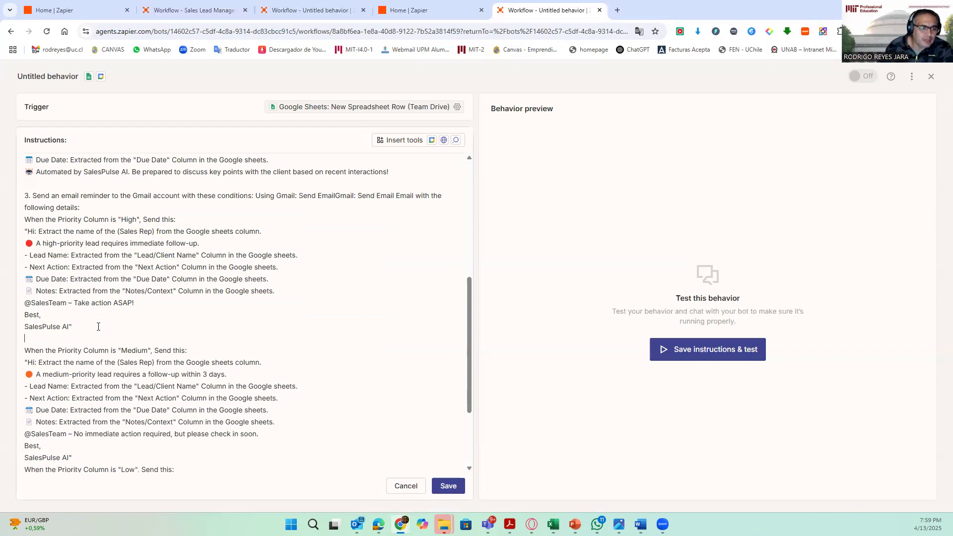
{"action": "scroll", "coordinate": [98, 327], "scroll_direction": "down", "scroll_amount": 3}
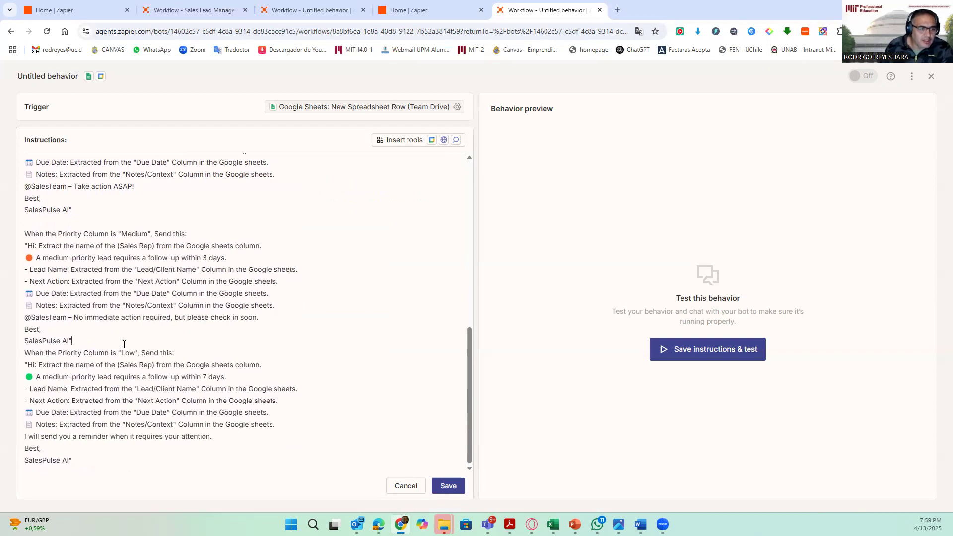
{"action": "key", "text": "Return"}
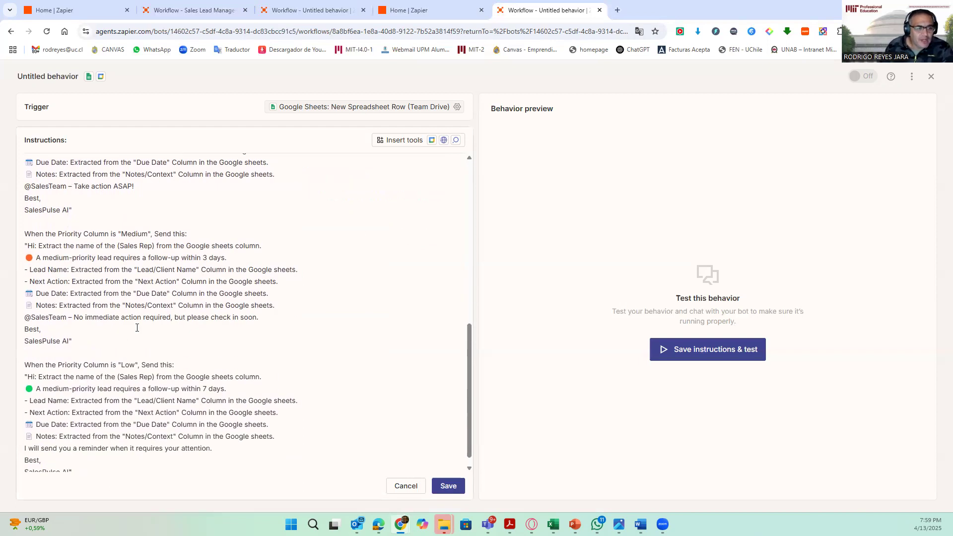
- Insert the Gmail: Send Email tool into step 3, replacing its plain-text mention
{"action": "scroll", "coordinate": [180, 389], "scroll_direction": "up", "scroll_amount": 2}
{"action": "scroll", "coordinate": [91, 318], "scroll_direction": "up", "scroll_amount": 1}
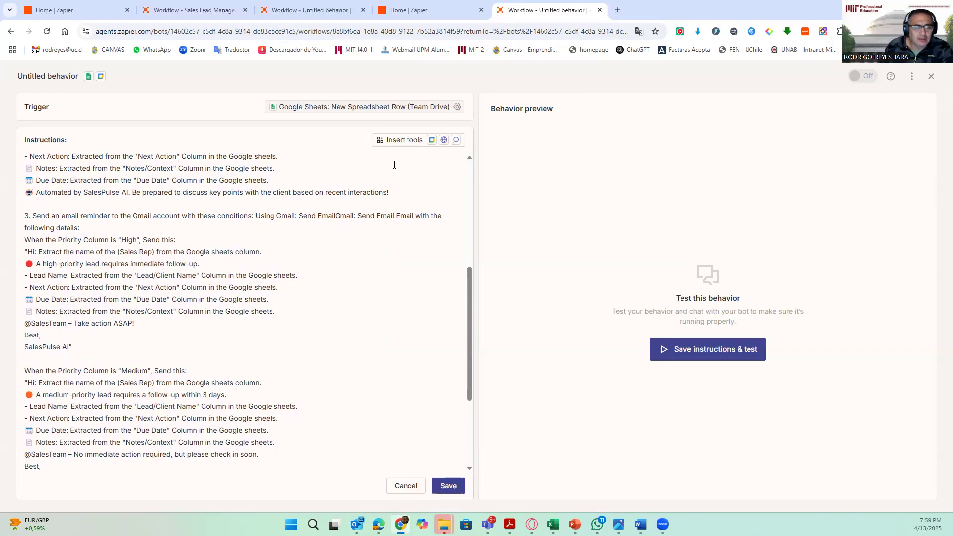
{"action": "left_click", "coordinate": [410, 142]}
{"action": "left_click", "coordinate": [433, 165]}
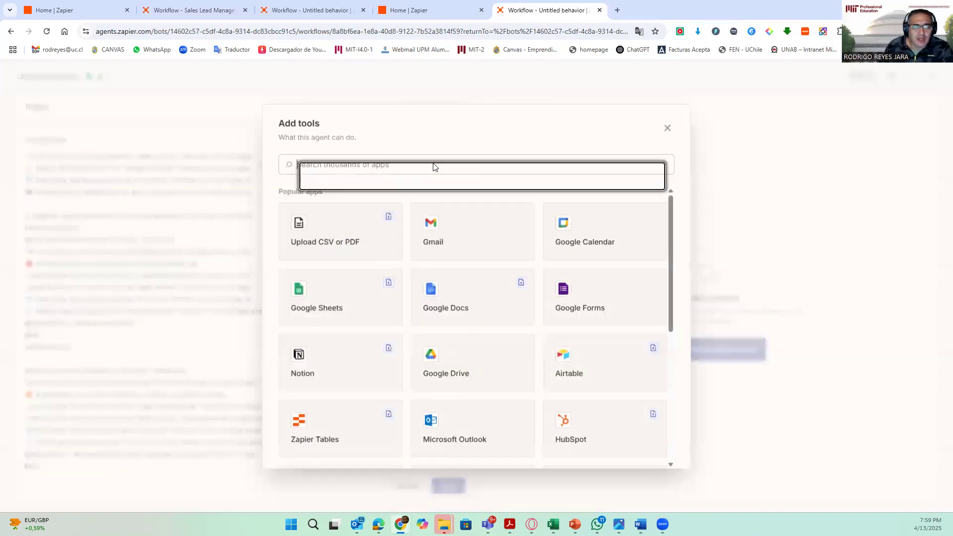
{"action": "left_click", "coordinate": [436, 231]}
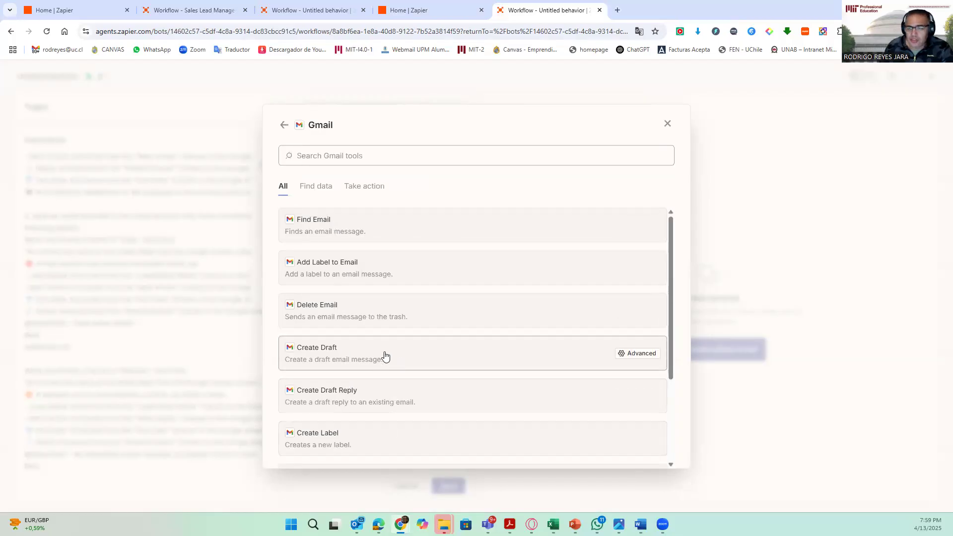
{"action": "key", "text": "alt+Tab"}
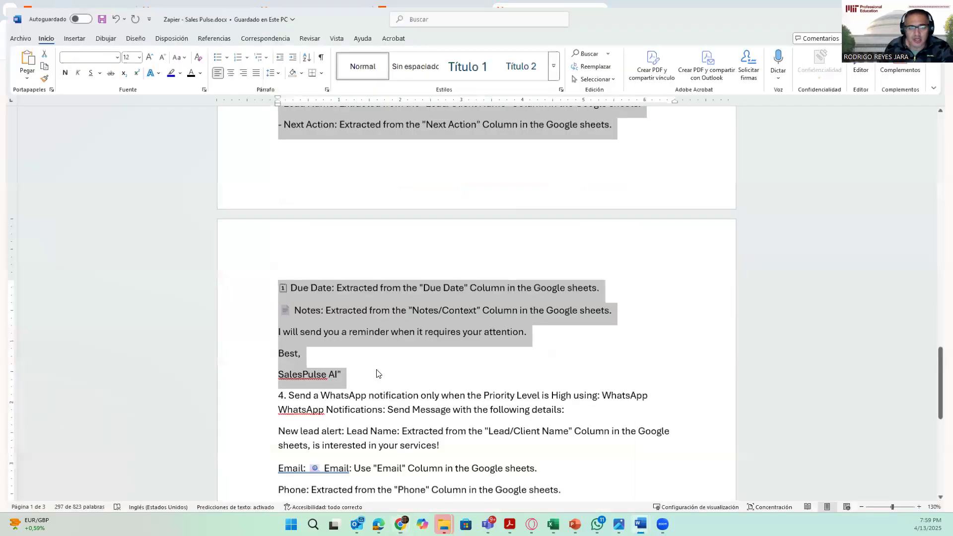
{"action": "scroll", "coordinate": [377, 327], "scroll_direction": "up", "scroll_amount": 8}
{"action": "scroll", "coordinate": [376, 327], "scroll_direction": "up", "scroll_amount": 4}
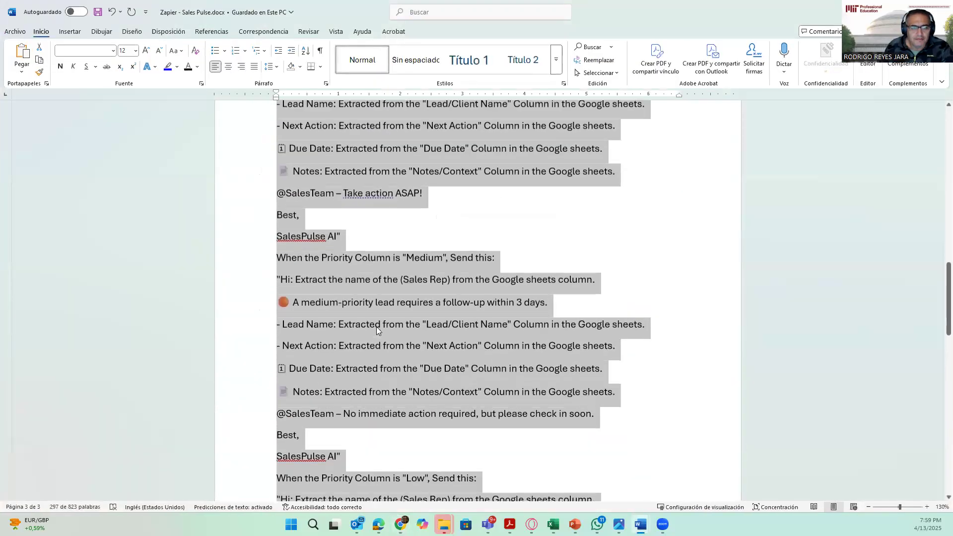
{"action": "scroll", "coordinate": [377, 328], "scroll_direction": "up", "scroll_amount": 9}
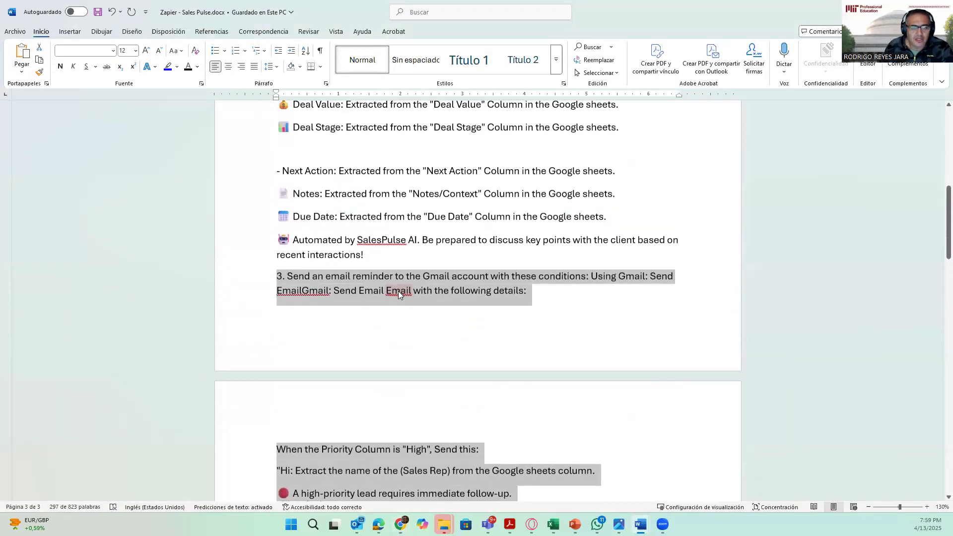
{"action": "left_click", "coordinate": [499, 283]}
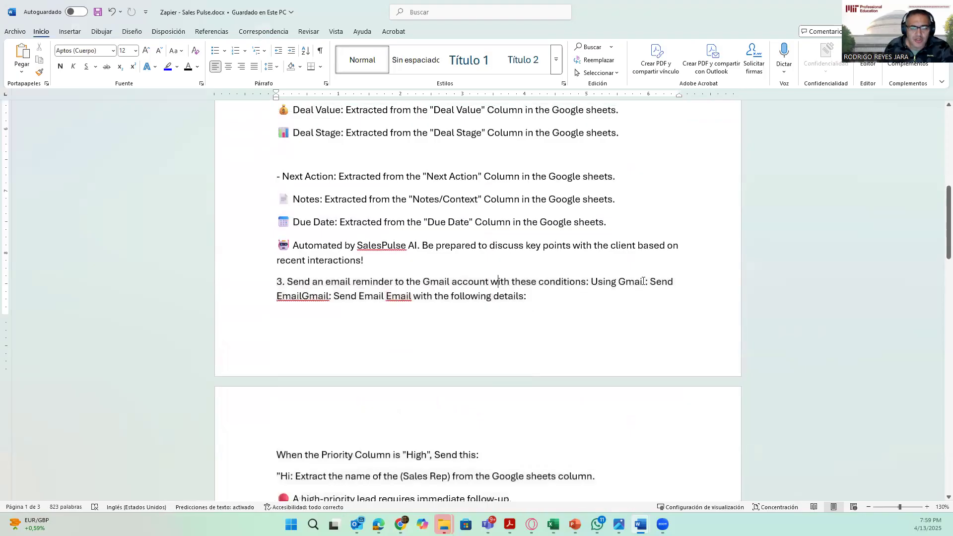
{"action": "key", "text": "alt+Tab"}
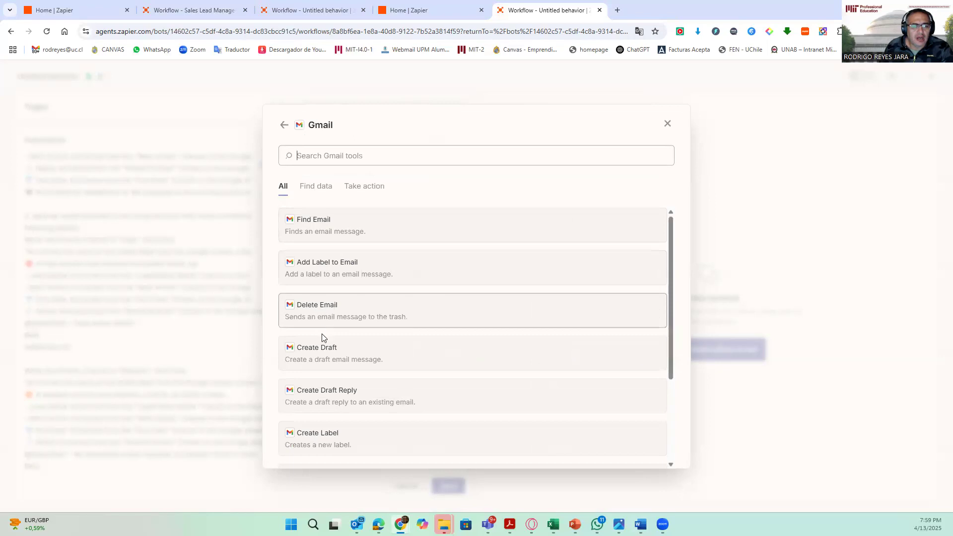
{"action": "type", "text": "se"}
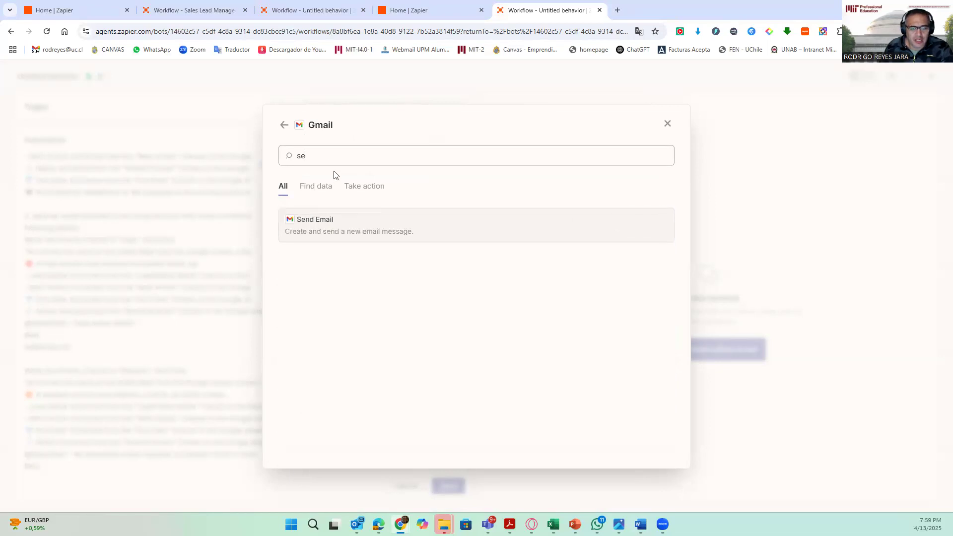
{"action": "left_click", "coordinate": [313, 226]}
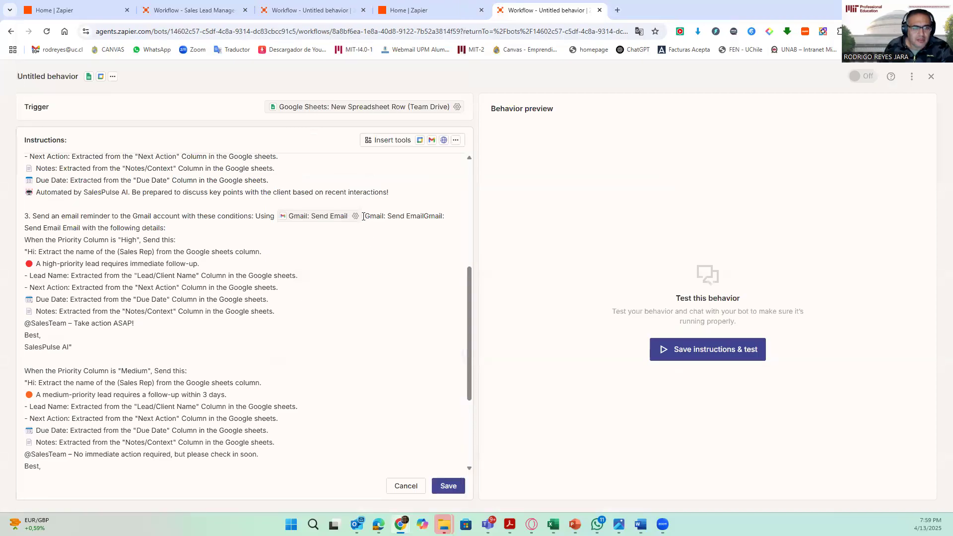
{"action": "left_click_drag", "start_coordinate": [370, 219], "coordinate": [65, 228]}
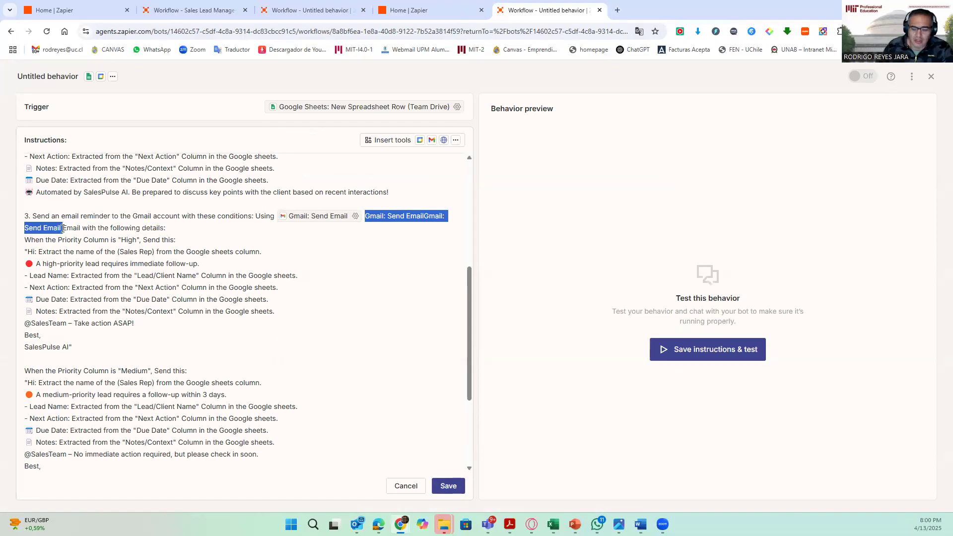
{"action": "key", "text": "BackSpace"}
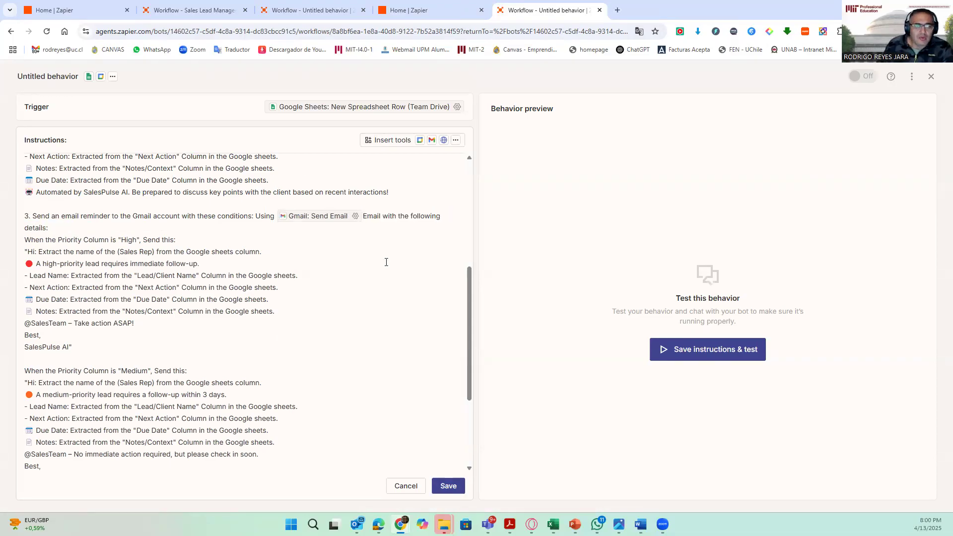
- Open the Gmail: Send Email tool's settings, review its fields, and save them
{"action": "scroll", "coordinate": [311, 299], "scroll_direction": "down", "scroll_amount": 1}
{"action": "scroll", "coordinate": [311, 299], "scroll_direction": "down", "scroll_amount": 2}
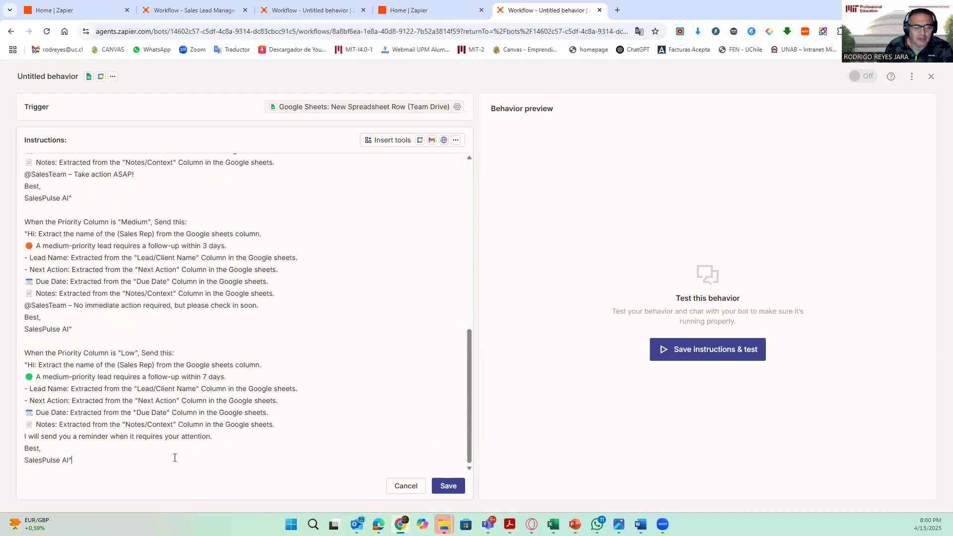
{"action": "scroll", "coordinate": [217, 292], "scroll_direction": "up", "scroll_amount": 15}
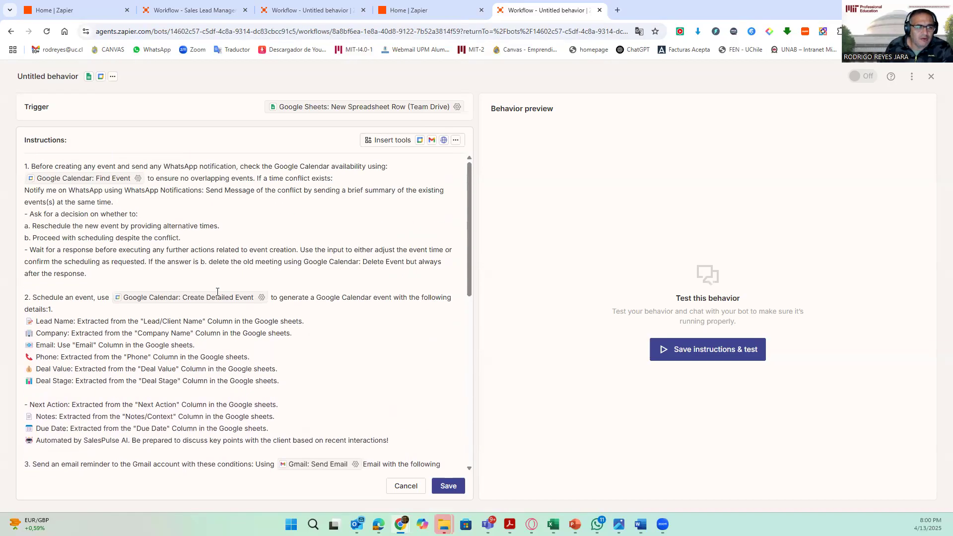
{"action": "scroll", "coordinate": [218, 292], "scroll_direction": "down", "scroll_amount": 3}
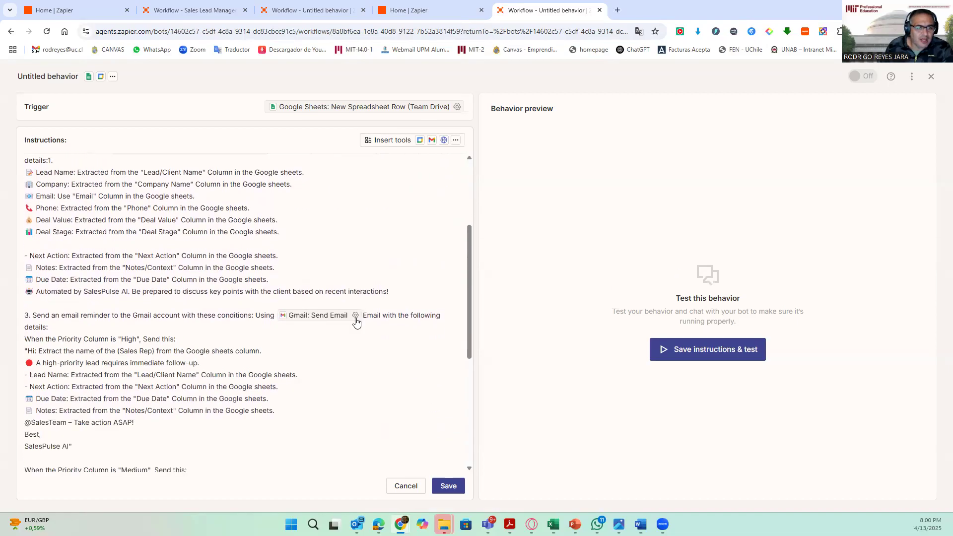
{"action": "left_click", "coordinate": [356, 315]}
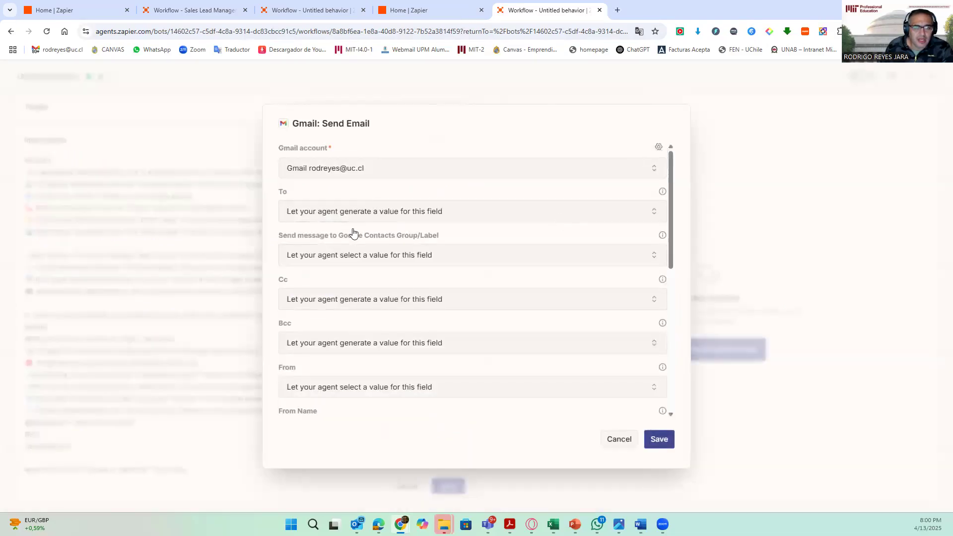
{"action": "scroll", "coordinate": [426, 387], "scroll_direction": "down", "scroll_amount": 3}
{"action": "scroll", "coordinate": [426, 385], "scroll_direction": "down", "scroll_amount": 4}
{"action": "scroll", "coordinate": [424, 385], "scroll_direction": "up", "scroll_amount": 7}
{"action": "scroll", "coordinate": [366, 285], "scroll_direction": "down", "scroll_amount": 7}
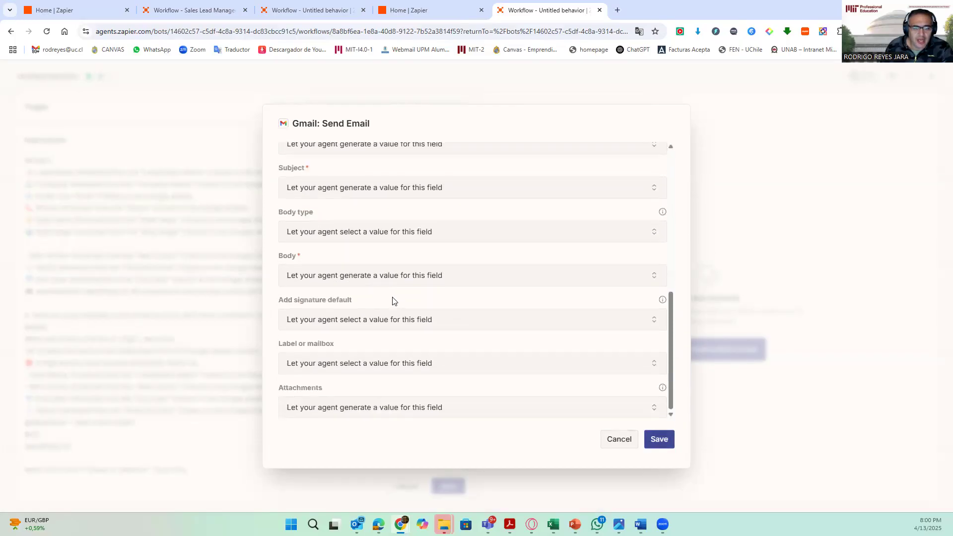
{"action": "left_click", "coordinate": [664, 440]}
- Copy section 4, the high-priority WhatsApp notification details, from the Word document and paste it at the end of the instructions
{"action": "scroll", "coordinate": [179, 347], "scroll_direction": "down", "scroll_amount": 6}
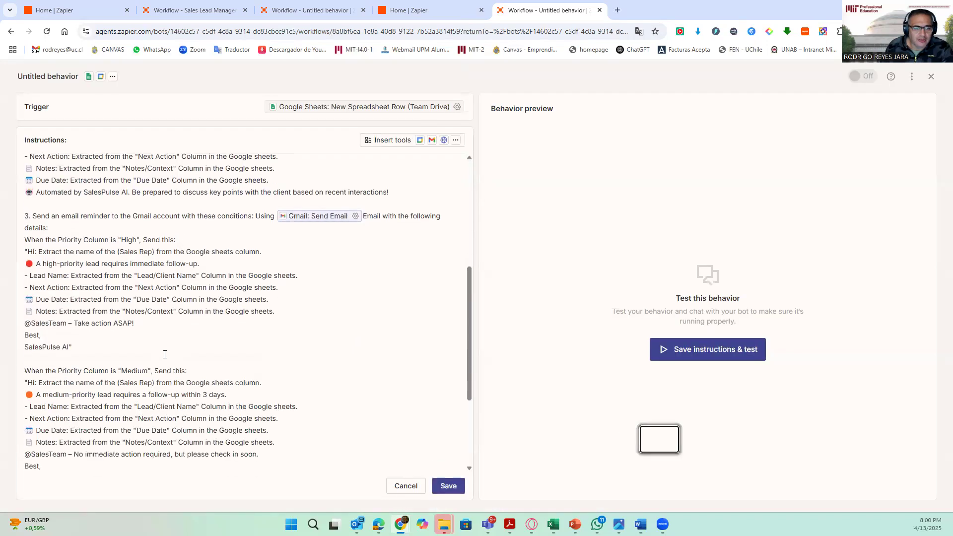
{"action": "left_click", "coordinate": [168, 463]}
{"action": "key", "text": "Return"}
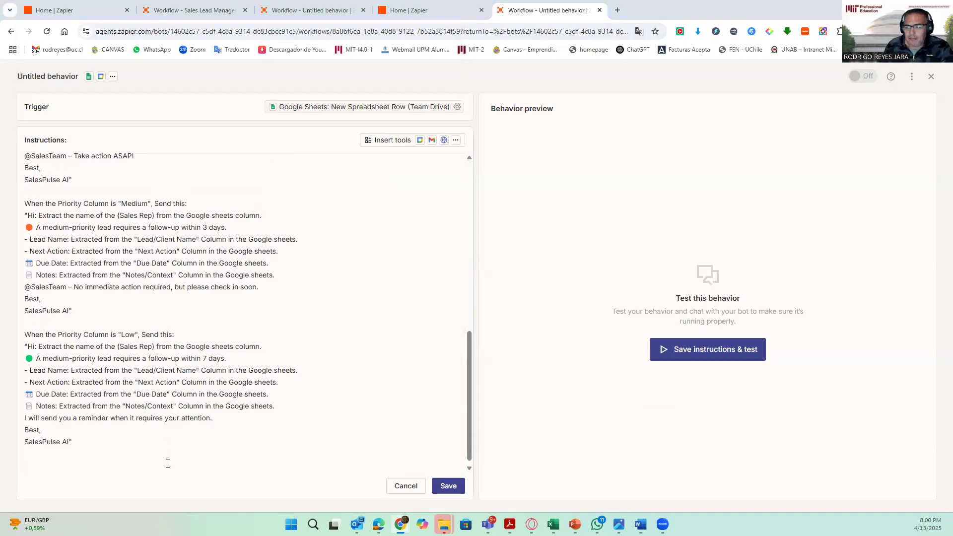
{"action": "key", "text": "alt+Tab"}
{"action": "scroll", "coordinate": [436, 315], "scroll_direction": "down", "scroll_amount": 5}
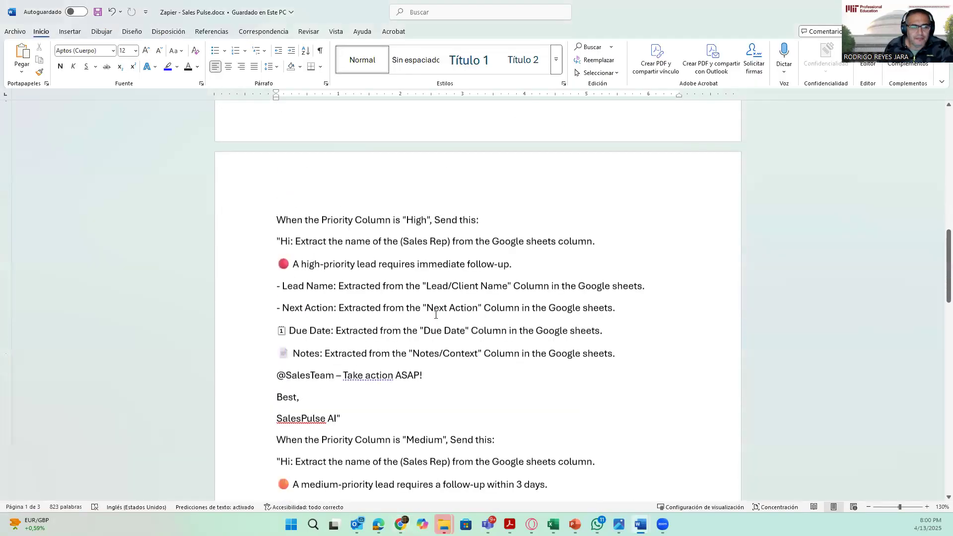
{"action": "scroll", "coordinate": [437, 315], "scroll_direction": "down", "scroll_amount": 11}
{"action": "scroll", "coordinate": [436, 315], "scroll_direction": "down", "scroll_amount": 7}
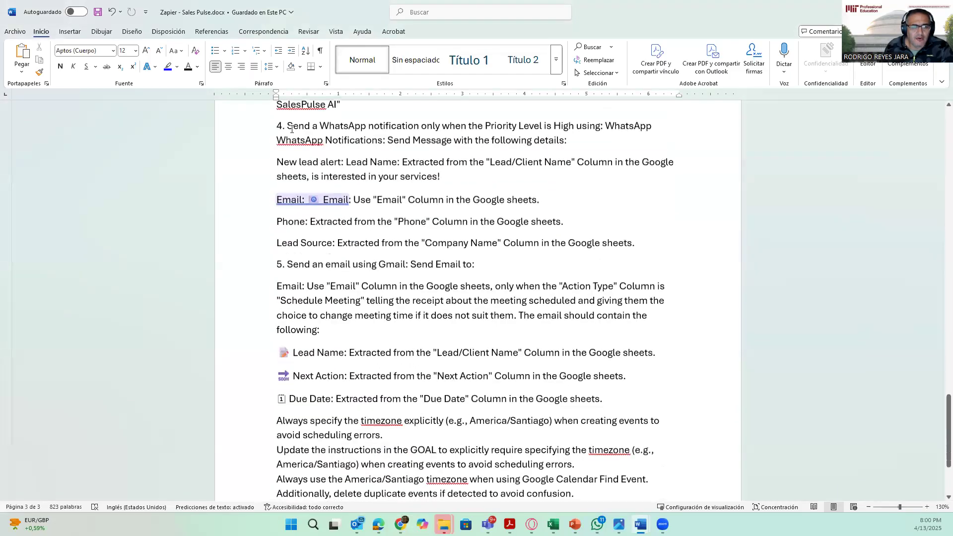
{"action": "left_click_drag", "start_coordinate": [276, 126], "coordinate": [638, 303]}
{"action": "scroll", "coordinate": [426, 321], "scroll_direction": "down", "scroll_amount": 1}
{"action": "scroll", "coordinate": [426, 322], "scroll_direction": "down", "scroll_amount": 1}
{"action": "scroll", "coordinate": [426, 322], "scroll_direction": "up", "scroll_amount": 1}
{"action": "scroll", "coordinate": [426, 321], "scroll_direction": "up", "scroll_amount": 2}
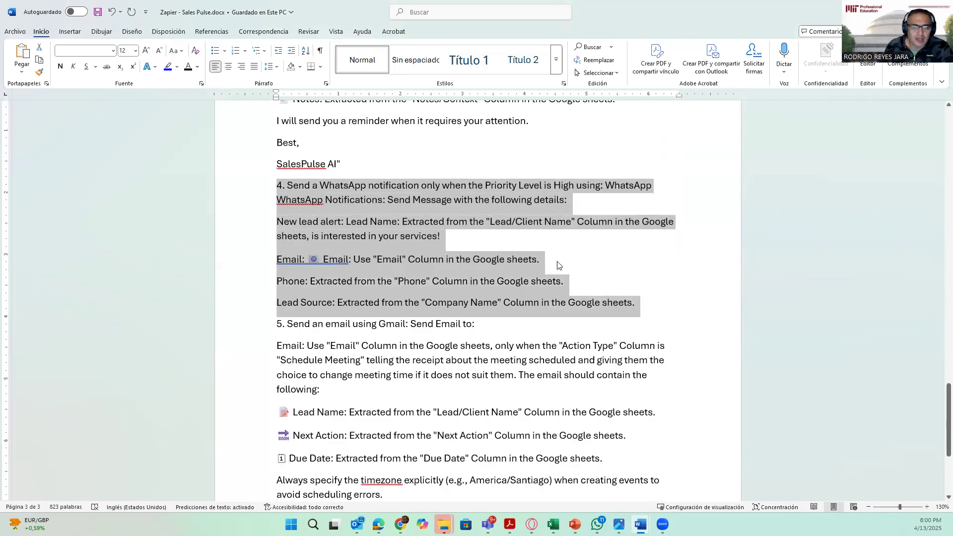
{"action": "right_click", "coordinate": [523, 217]}
{"action": "left_click", "coordinate": [549, 267]}
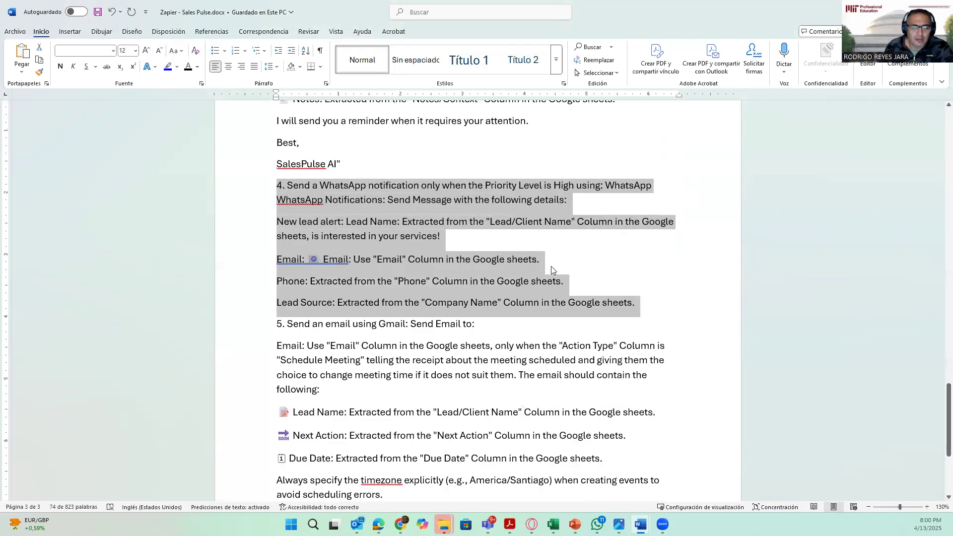
{"action": "key", "text": "alt+Tab"}
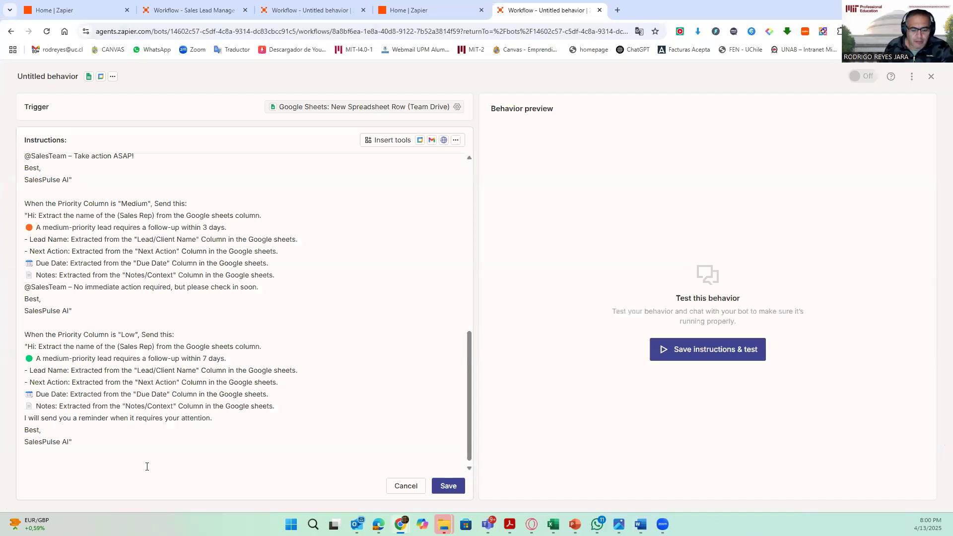
{"action": "left_click", "coordinate": [147, 467]}
{"action": "key", "text": "ctrl+v"}
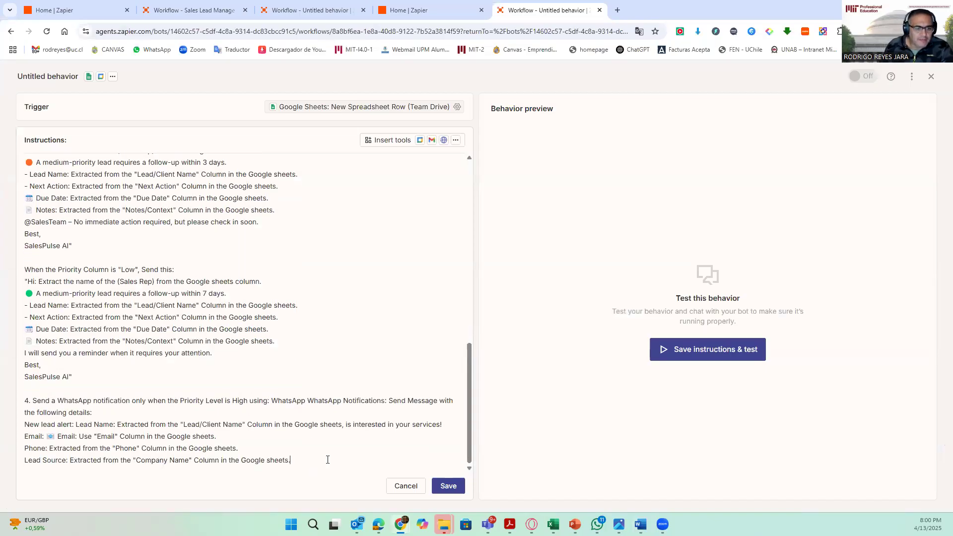
{"action": "key", "text": "Return"}
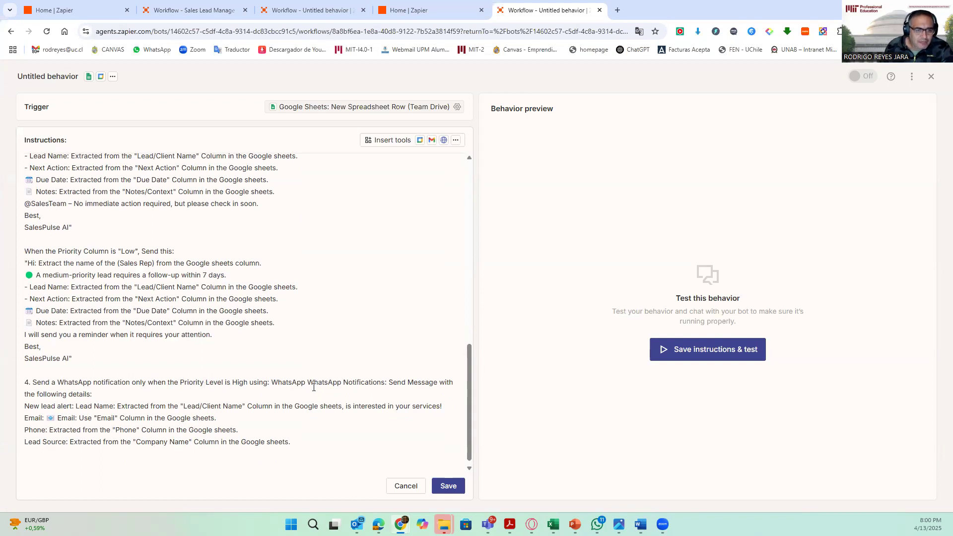
- Insert the WhatsApp Notifications: Send Message tool into step 4, replacing its plain-text mention
{"action": "left_click_drag", "start_coordinate": [308, 381], "coordinate": [437, 383]}
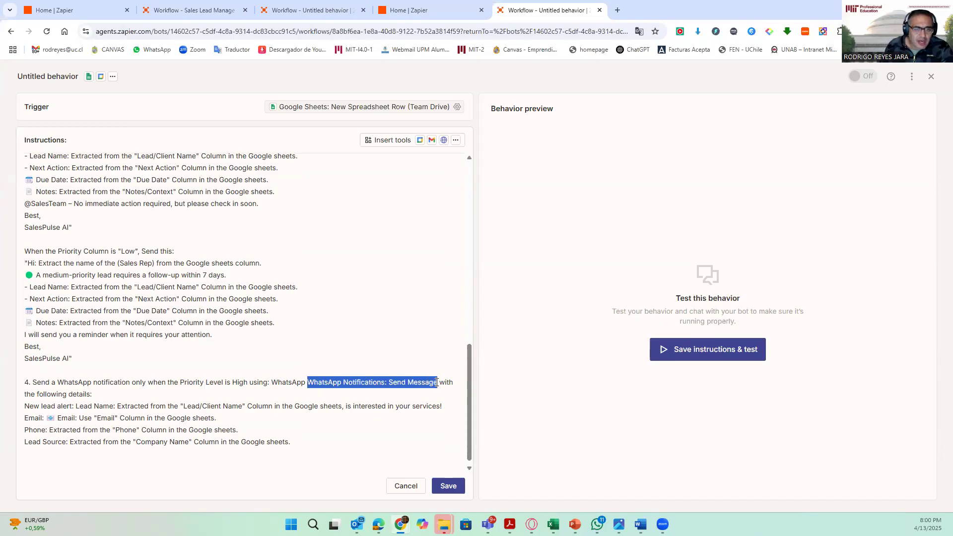
{"action": "left_click", "coordinate": [392, 140]}
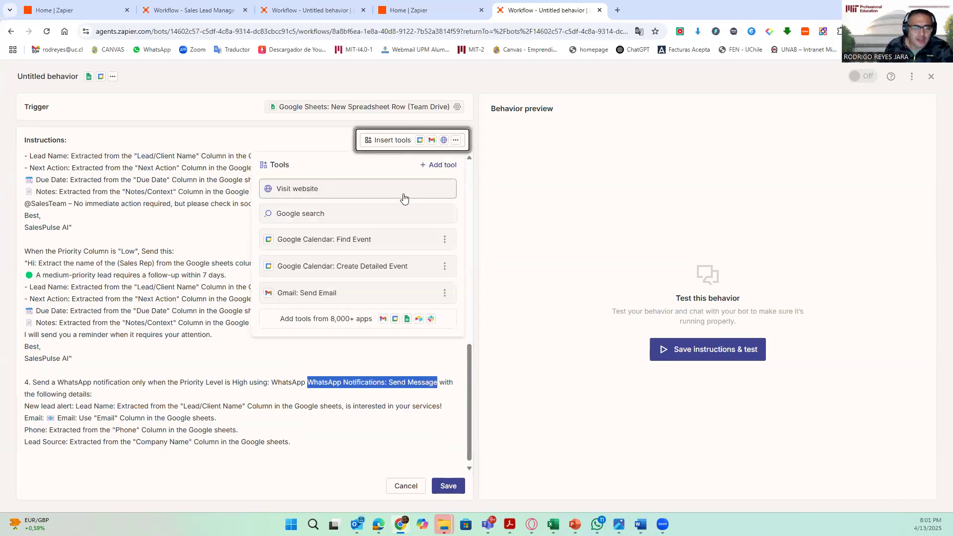
{"action": "left_click", "coordinate": [438, 165]}
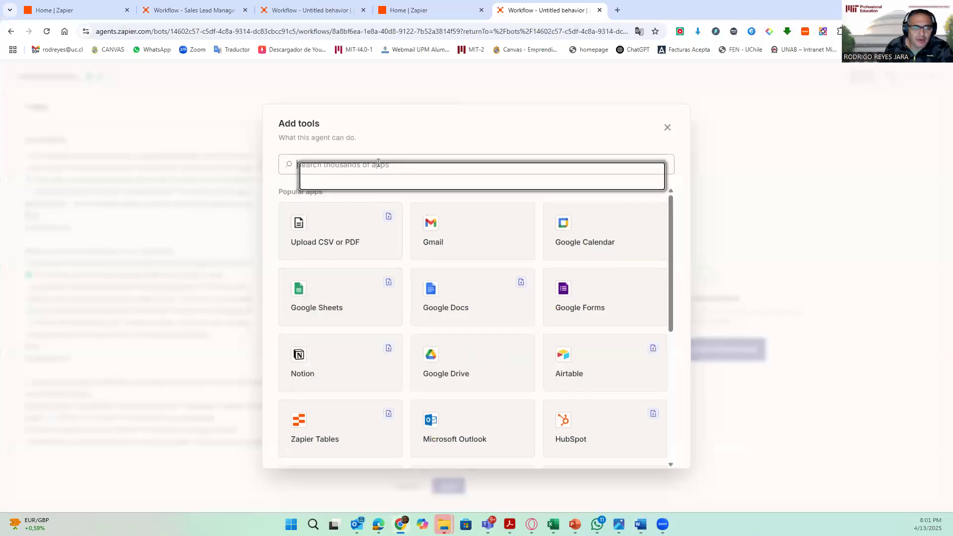
{"action": "type", "text": "w"}
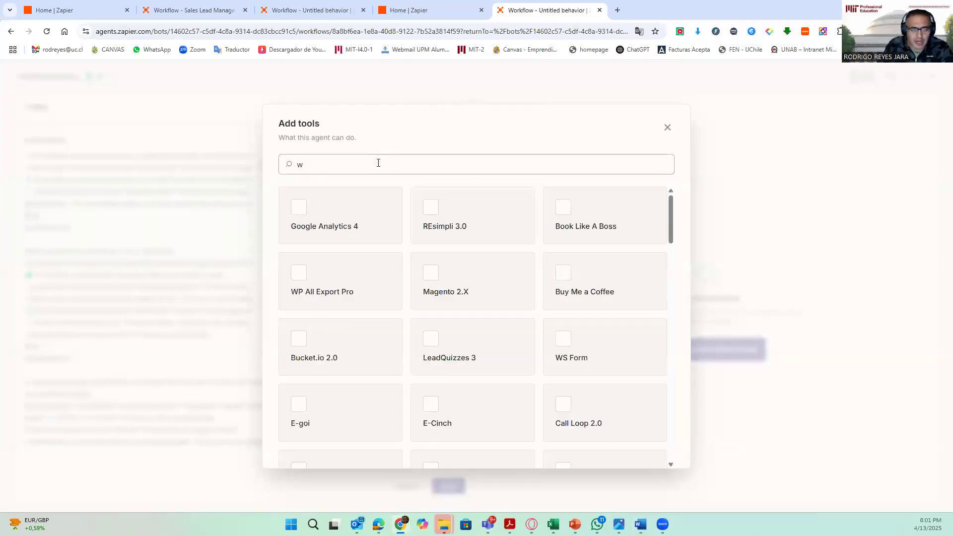
{"action": "type", "text": "hat"}
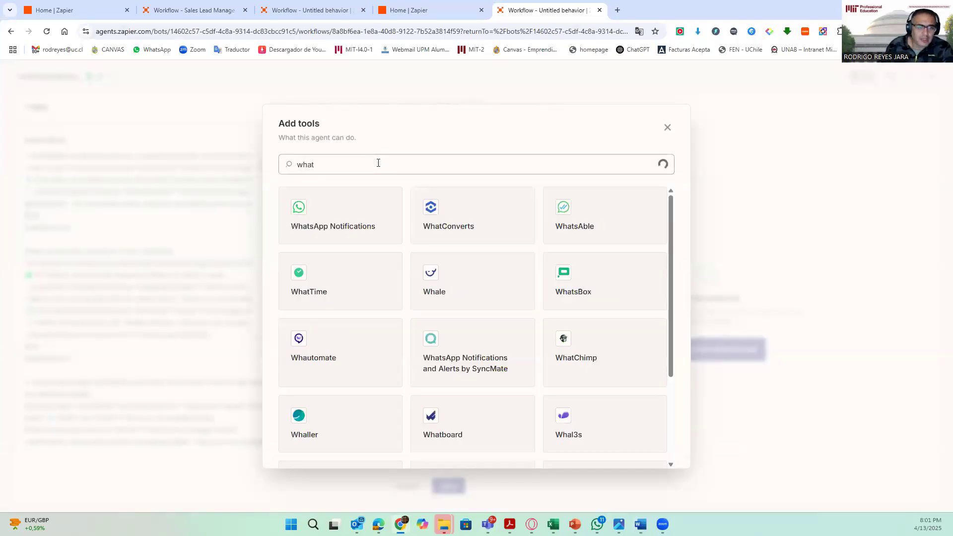
{"action": "left_click", "coordinate": [343, 203]}
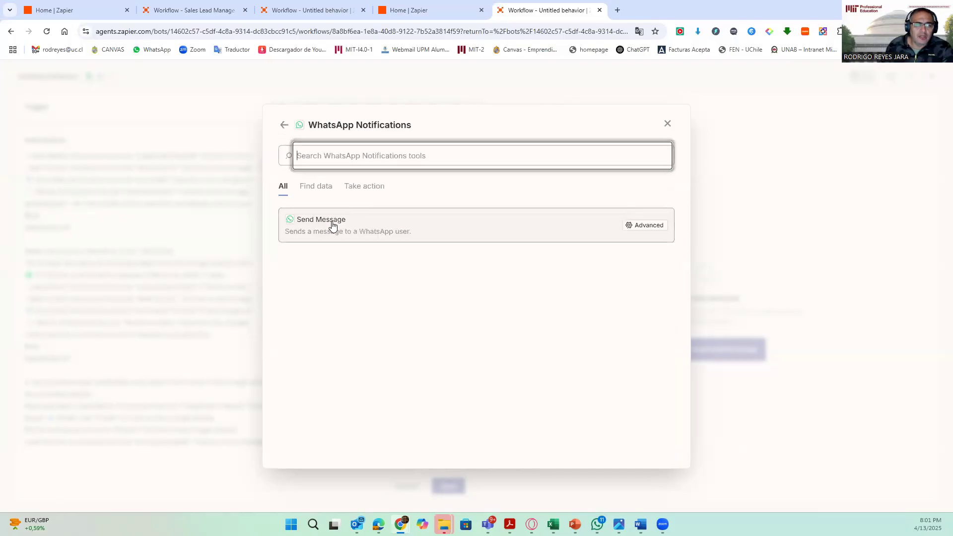
{"action": "left_click", "coordinate": [333, 223]}
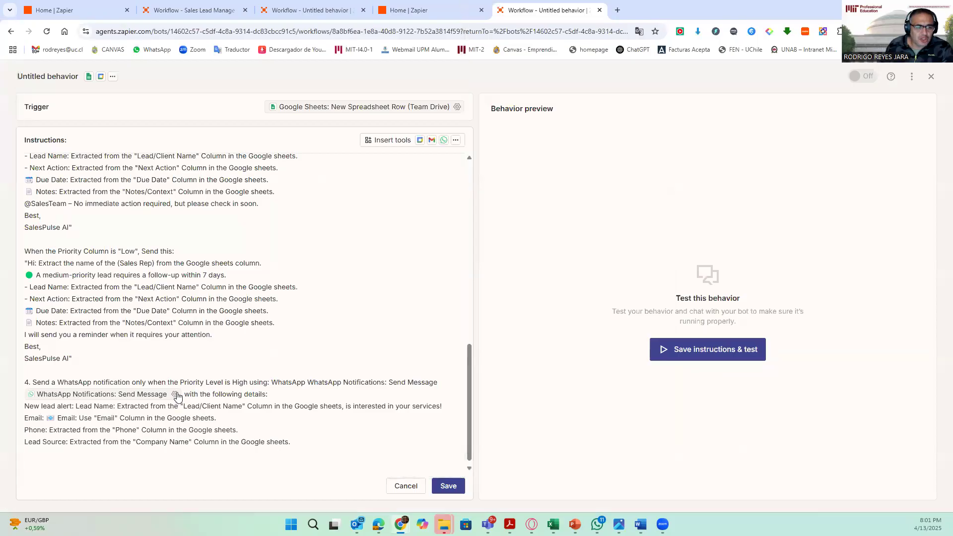
{"action": "left_click_drag", "start_coordinate": [307, 380], "coordinate": [438, 386]}
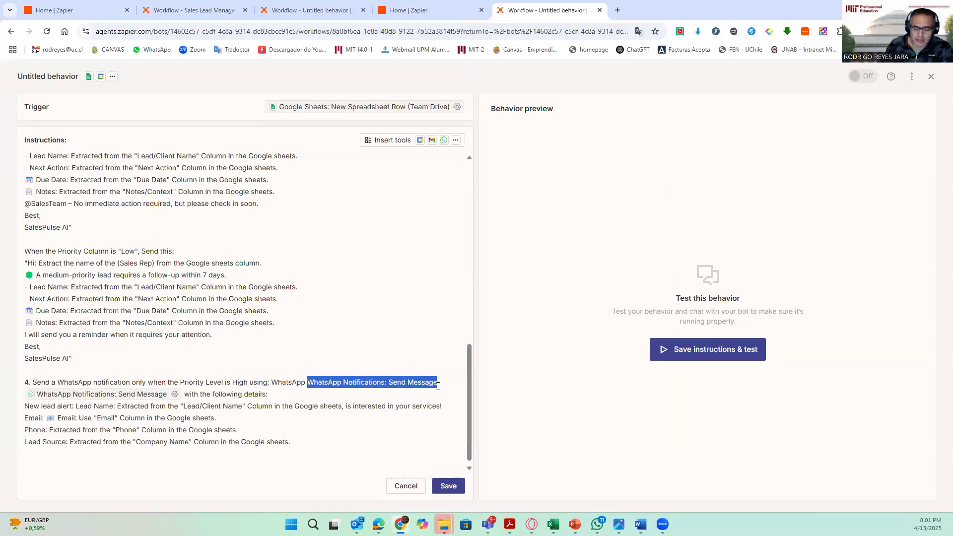
{"action": "key", "text": "BackSpace"}
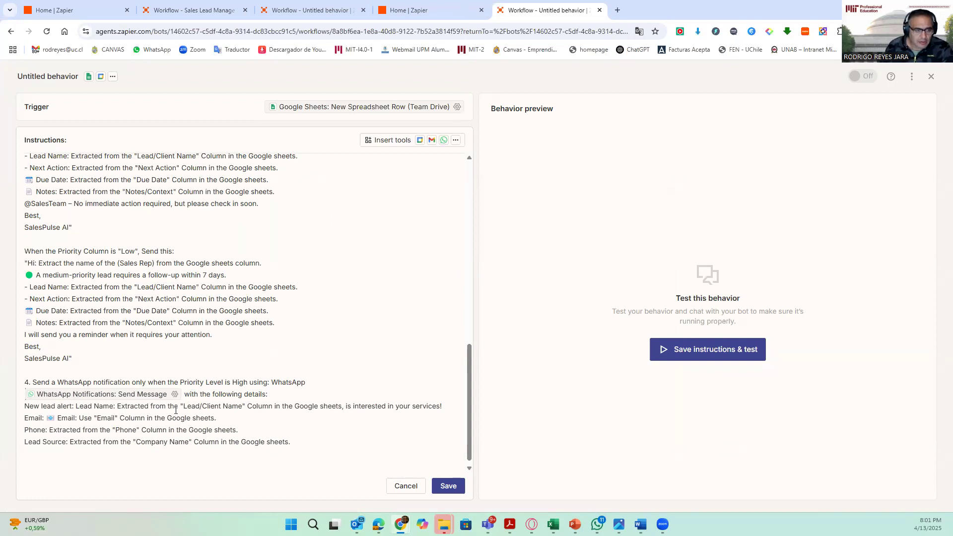
- Open the WhatsApp Send Message tool's settings and set its Template to the specific value New Lead
{"action": "left_click", "coordinate": [174, 394]}
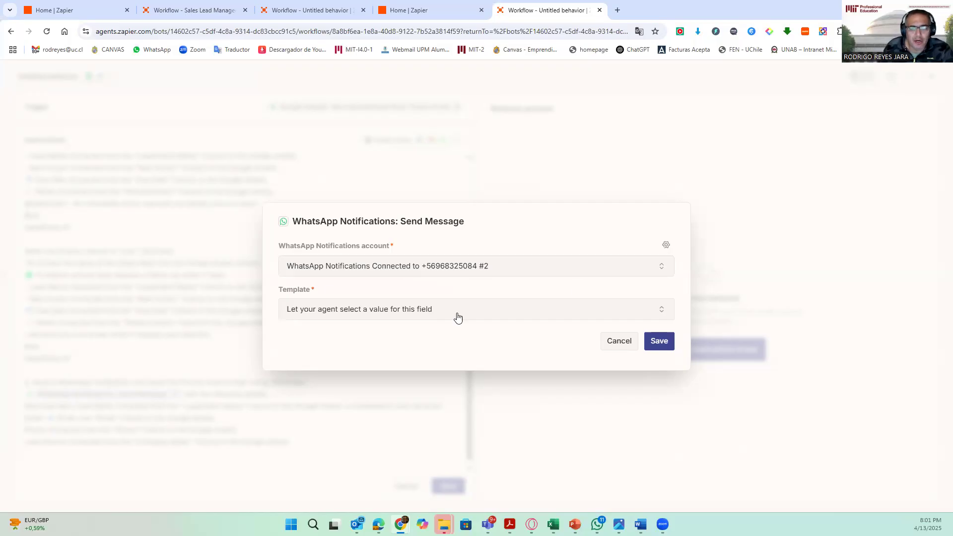
{"action": "left_click", "coordinate": [426, 309]}
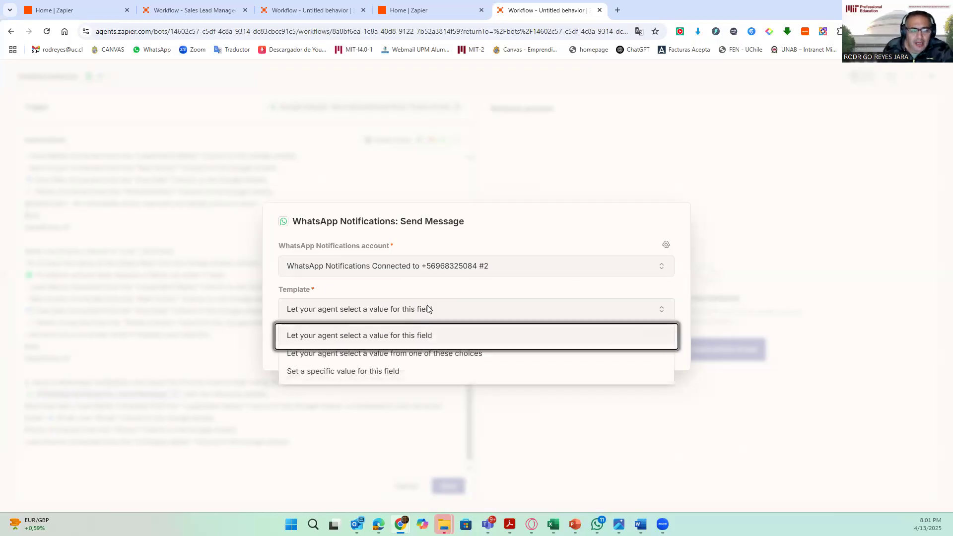
{"action": "left_click", "coordinate": [386, 372]}
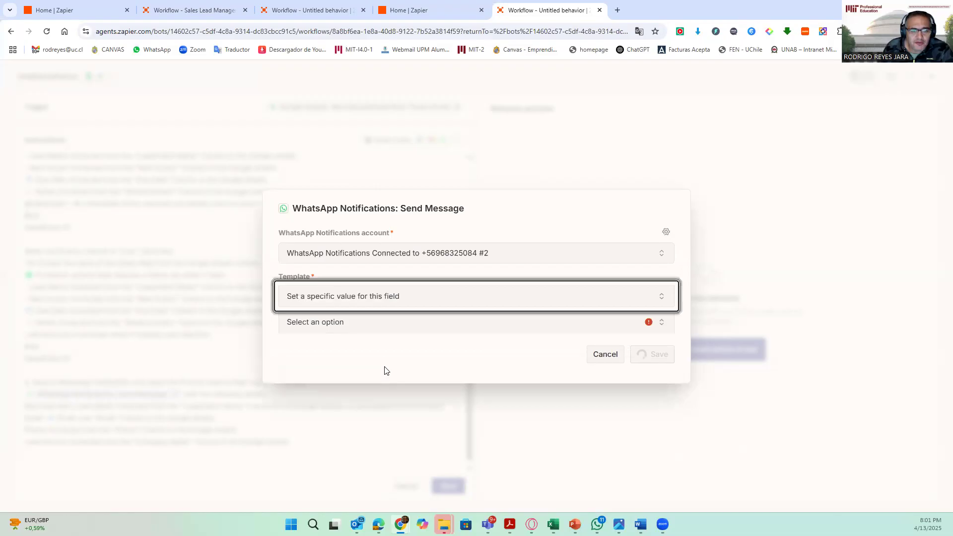
{"action": "left_click", "coordinate": [340, 324]}
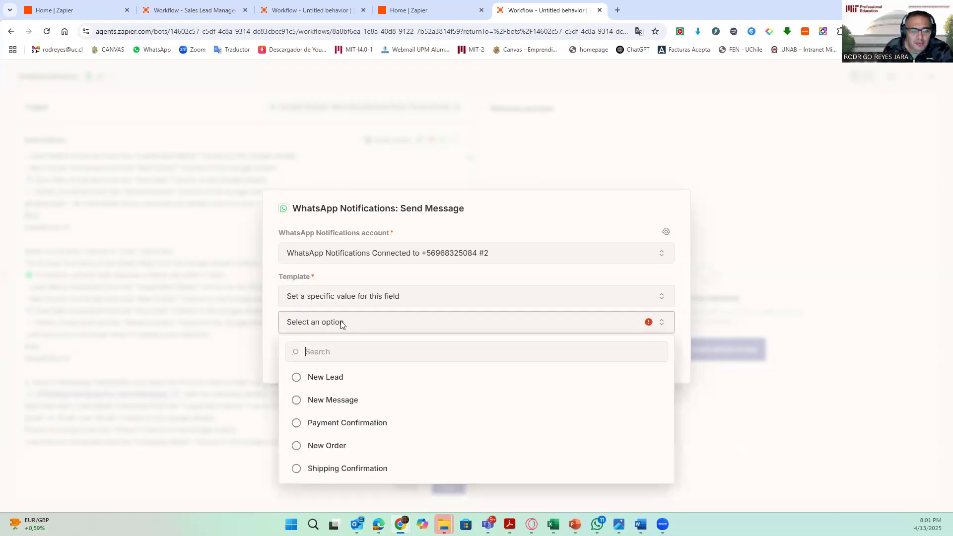
{"action": "left_click", "coordinate": [297, 378]}
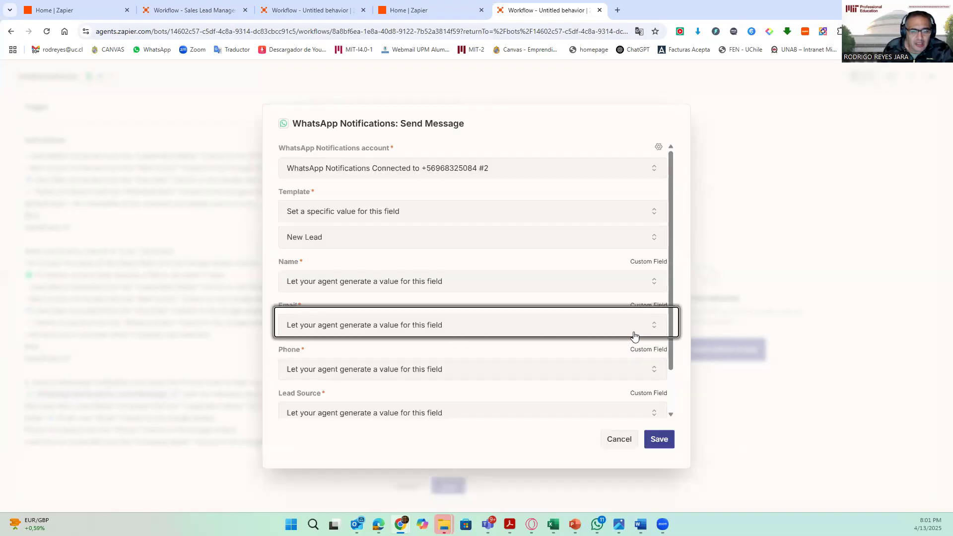
{"action": "scroll", "coordinate": [322, 278], "scroll_direction": "down", "scroll_amount": 1}
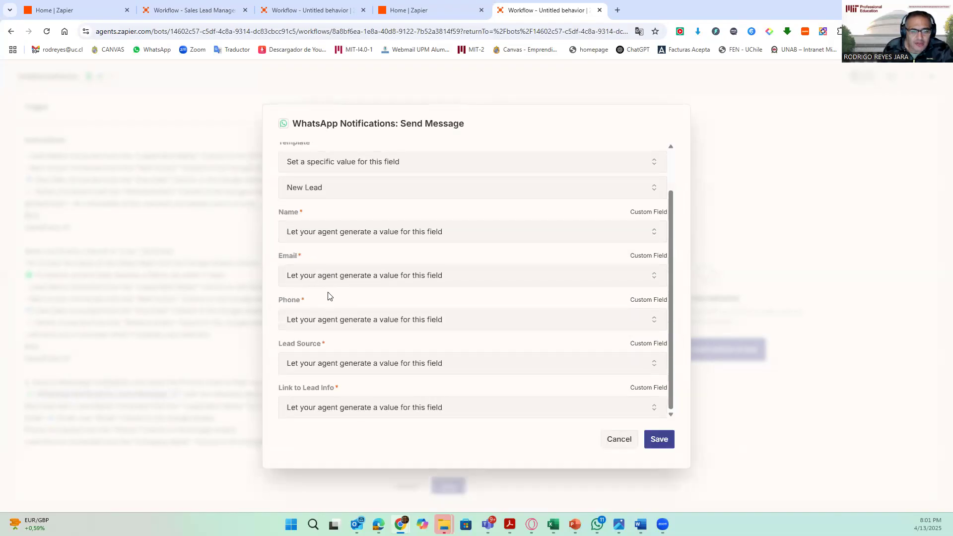
{"action": "left_click", "coordinate": [402, 407]}
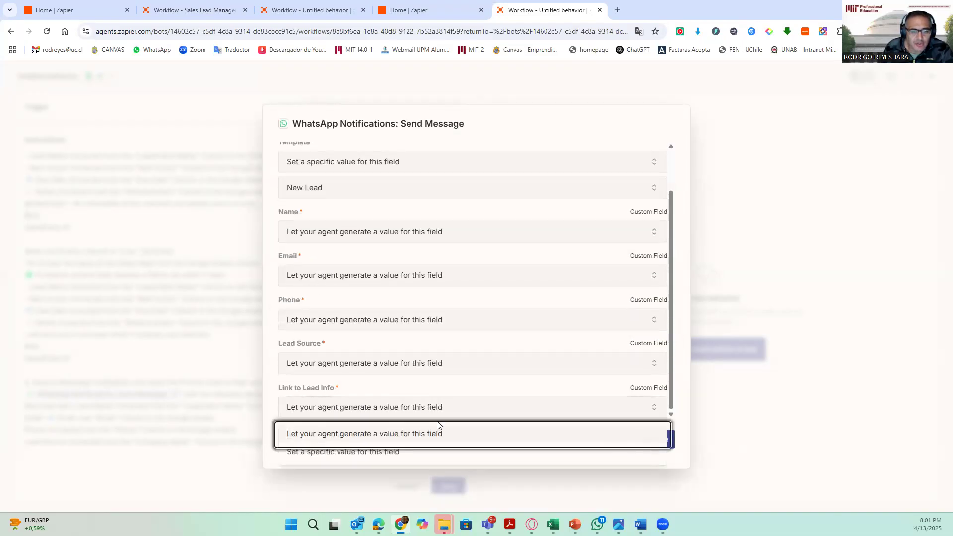
{"action": "left_click", "coordinate": [394, 452]}
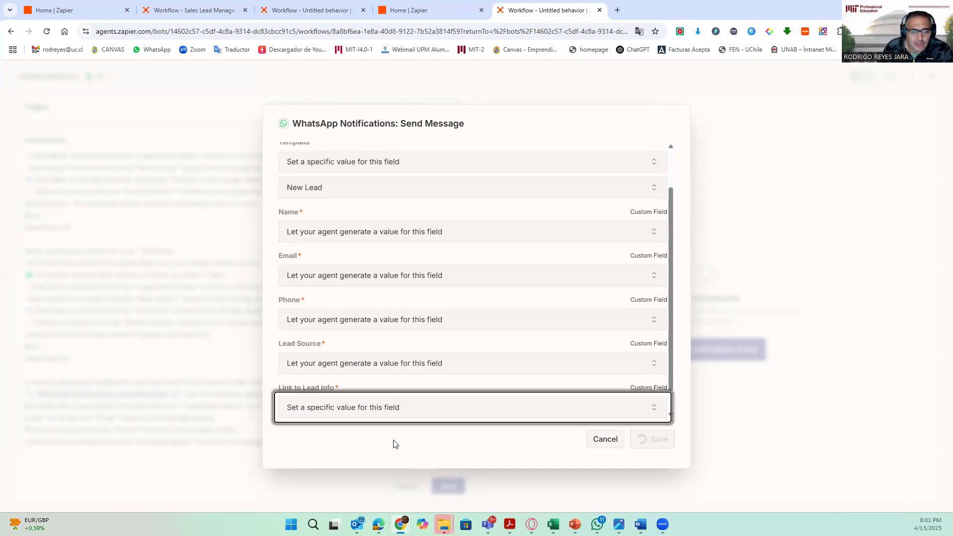
{"action": "left_click", "coordinate": [405, 408]}
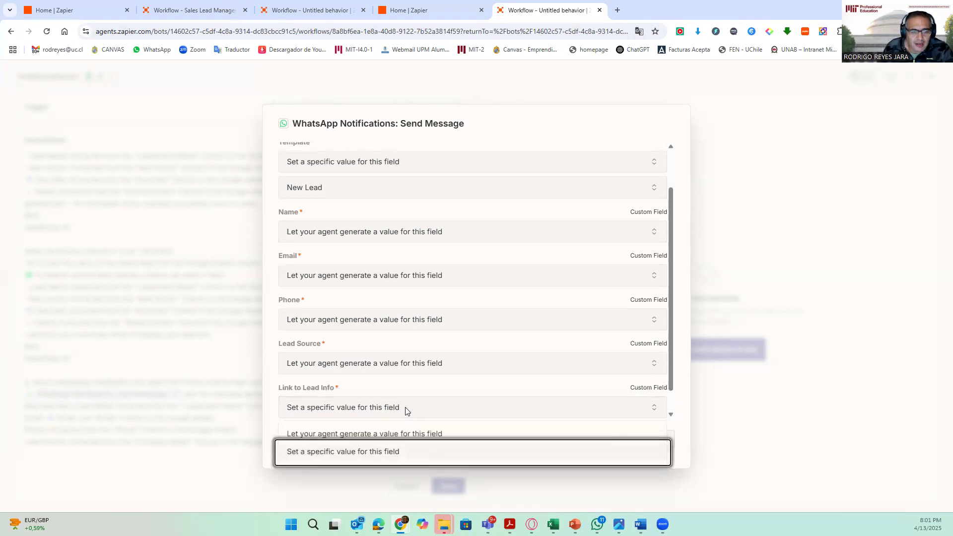
{"action": "left_click", "coordinate": [402, 450]}
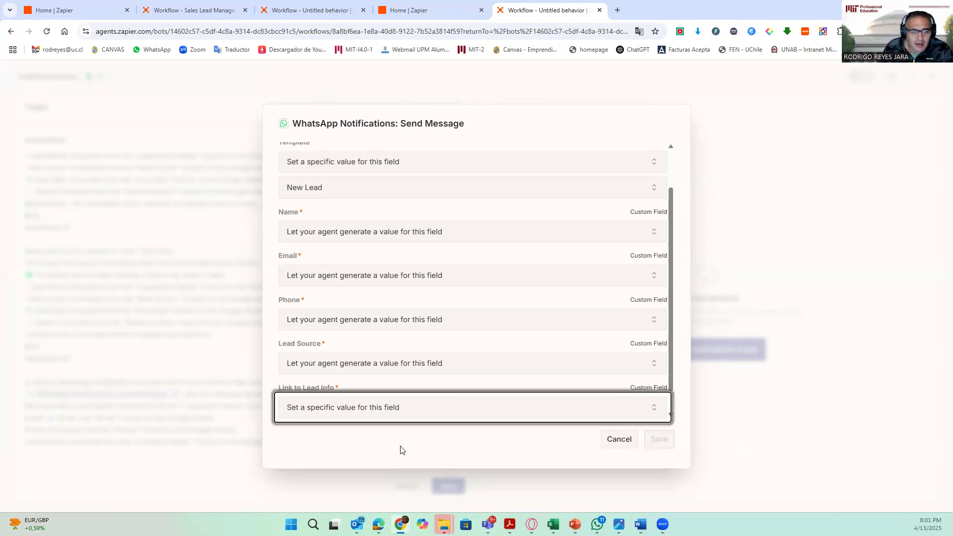
{"action": "left_click", "coordinate": [654, 412]}
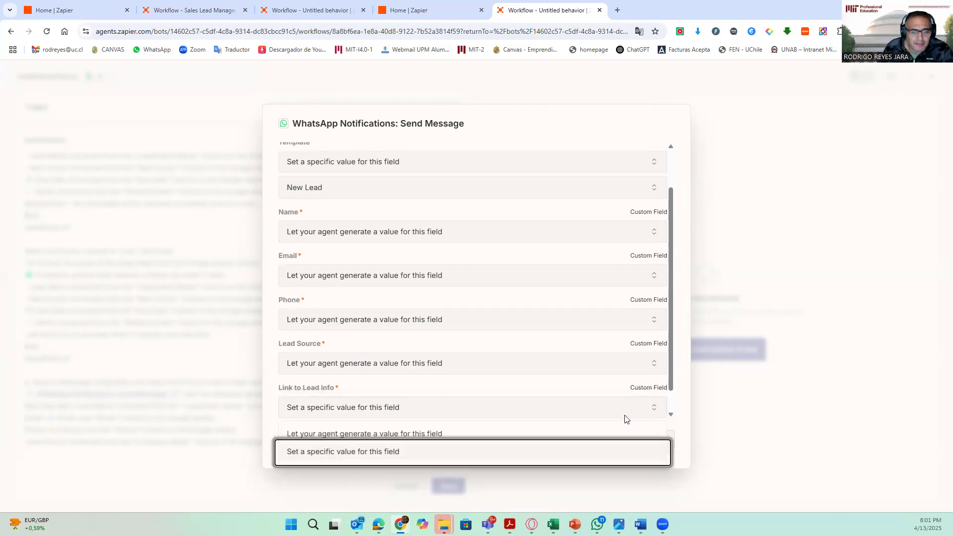
{"action": "left_click", "coordinate": [366, 451]}
{"action": "scroll", "coordinate": [671, 412], "scroll_direction": "down", "scroll_amount": 1}
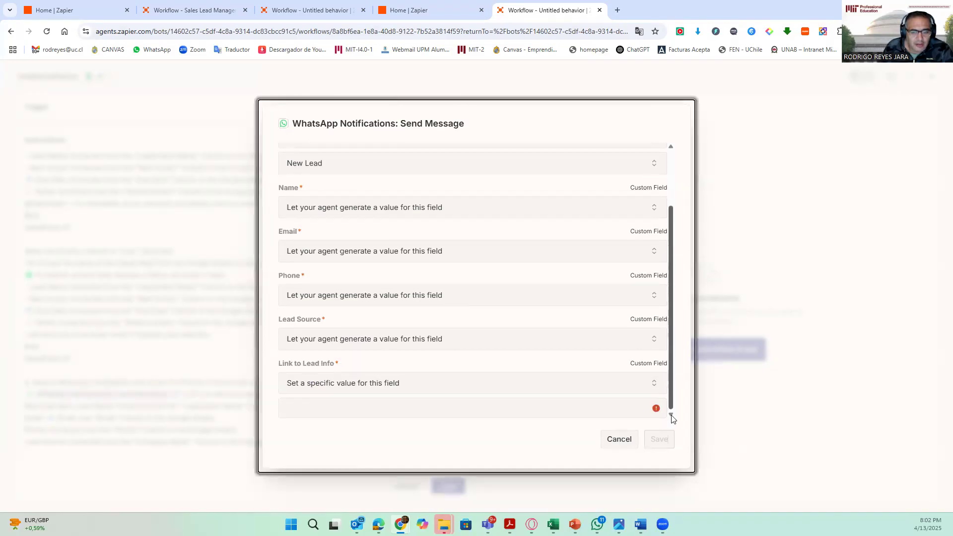
{"action": "left_click", "coordinate": [355, 405]}
{"action": "type", "text": "www.durability.cl"}
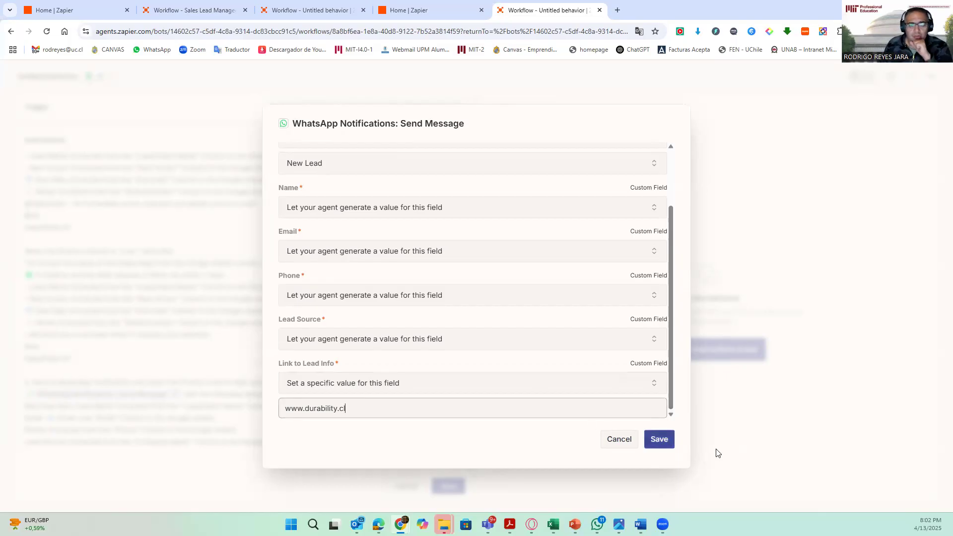
{"action": "left_click", "coordinate": [669, 446]}
- Add a new line at the end of the instructions and copy section 5, the Gmail meeting email details, from the Word document
{"action": "scroll", "coordinate": [286, 439], "scroll_direction": "down", "scroll_amount": 1}
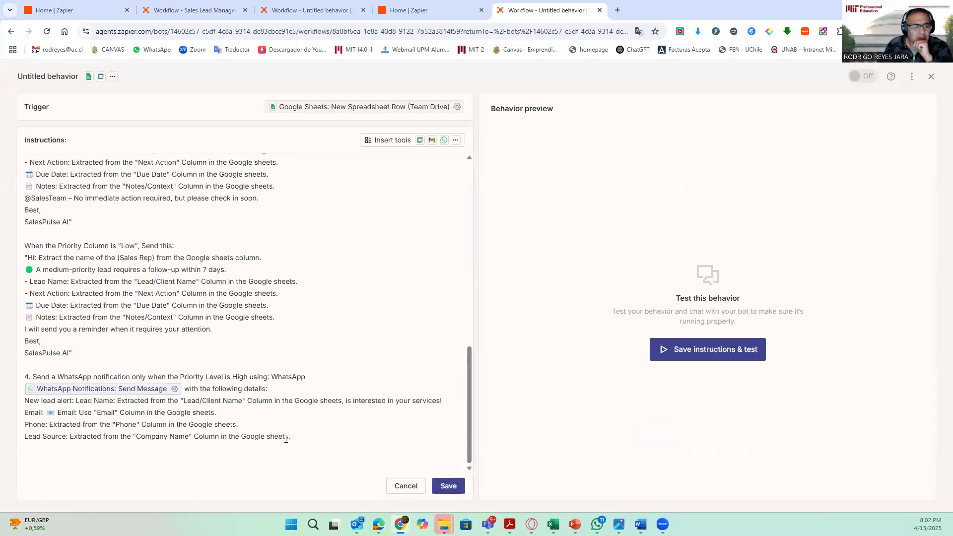
{"action": "left_click", "coordinate": [331, 436]}
{"action": "key", "text": "Return"}
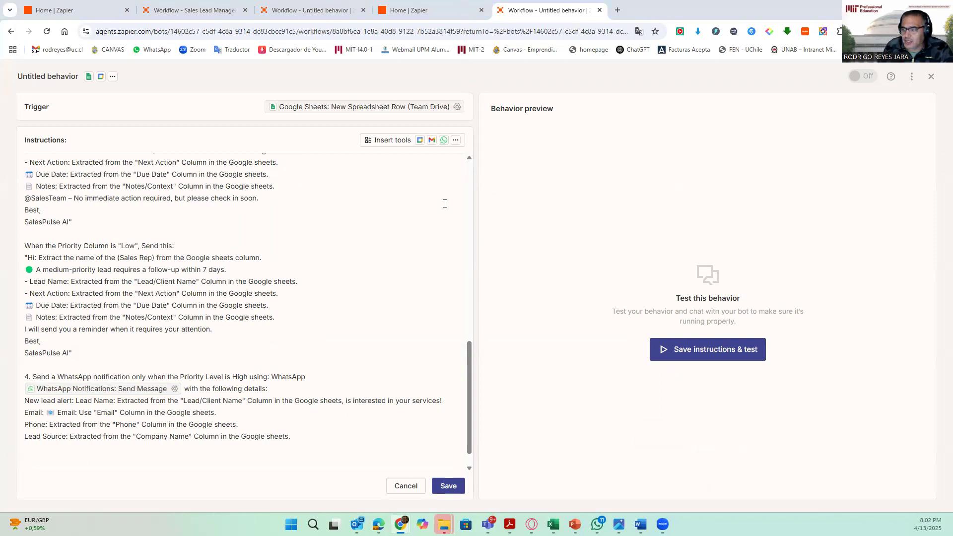
{"action": "key", "text": "alt+Tab"}
{"action": "scroll", "coordinate": [417, 238], "scroll_direction": "down", "scroll_amount": 1}
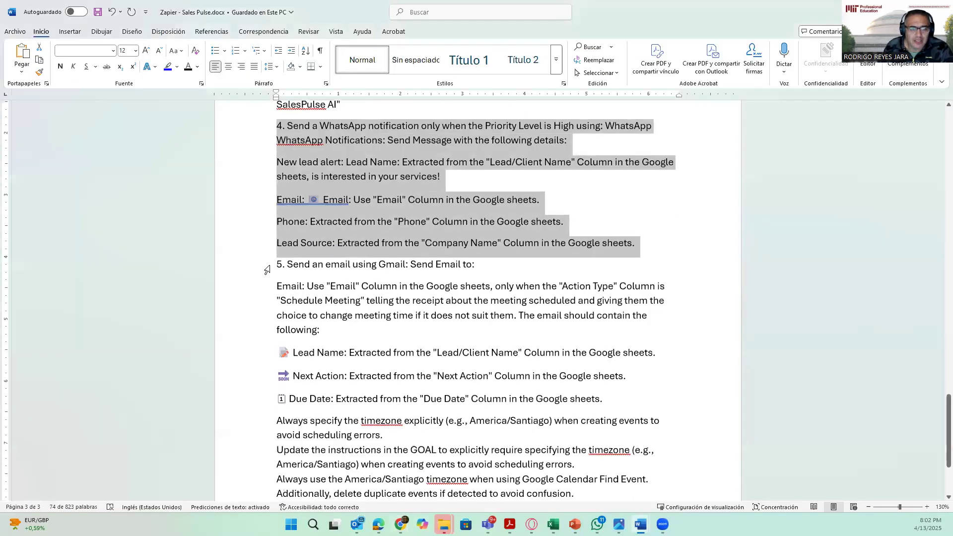
{"action": "left_click_drag", "start_coordinate": [279, 263], "coordinate": [635, 455]}
{"action": "scroll", "coordinate": [390, 309], "scroll_direction": "down", "scroll_amount": 1}
{"action": "scroll", "coordinate": [390, 310], "scroll_direction": "down", "scroll_amount": 2}
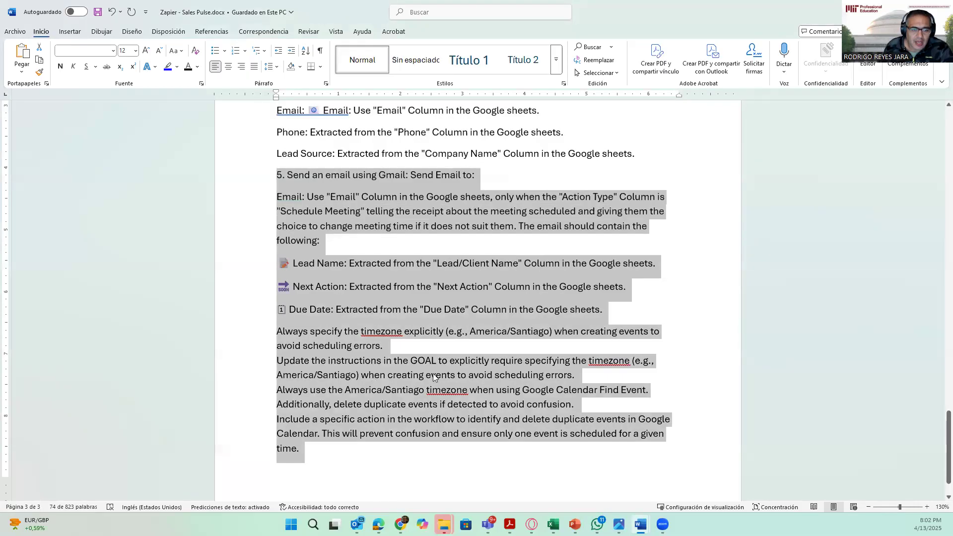
{"action": "right_click", "coordinate": [329, 345]}
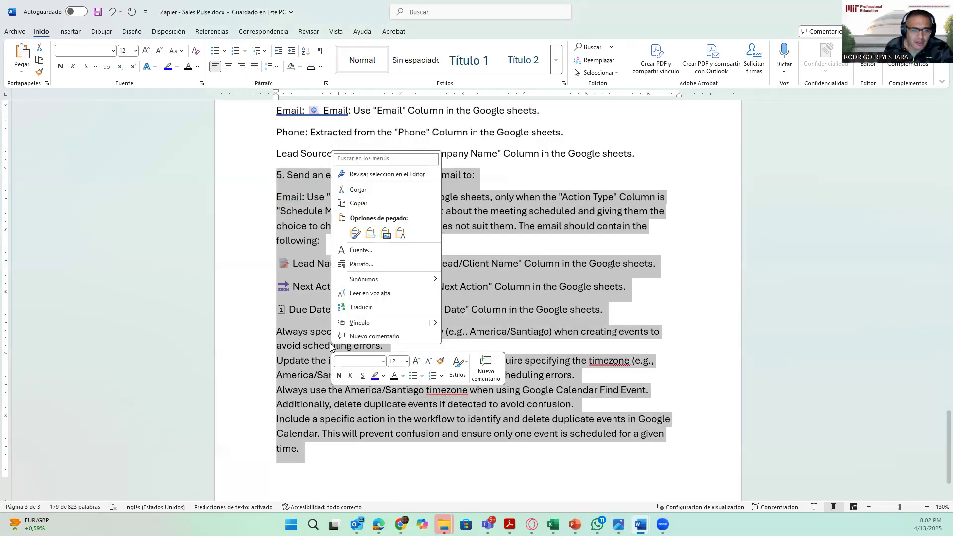
{"action": "left_click", "coordinate": [368, 208]}
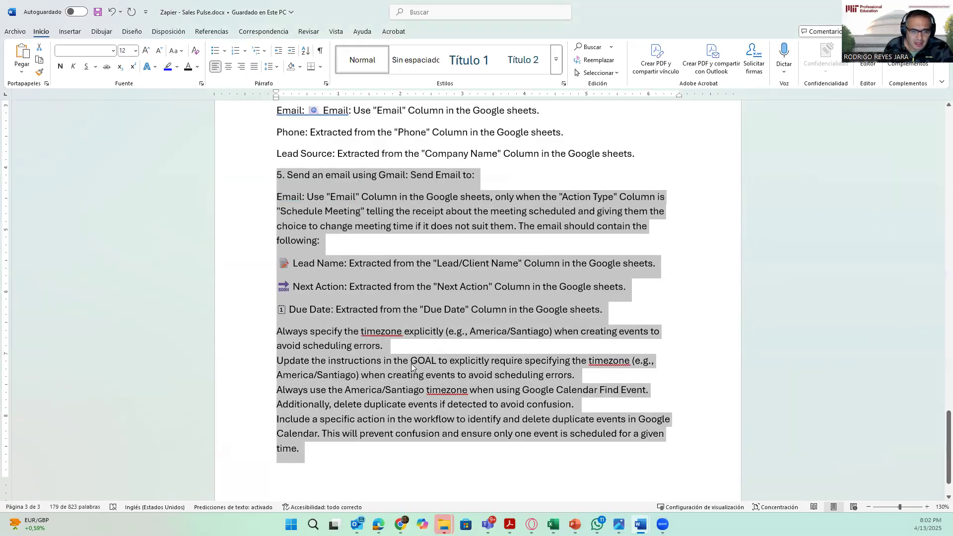
- Paste section 5 at the end of the instructions and insert a line break after the timezone update sentence
{"action": "key", "text": "alt+Tab"}
{"action": "left_click", "coordinate": [205, 459]}
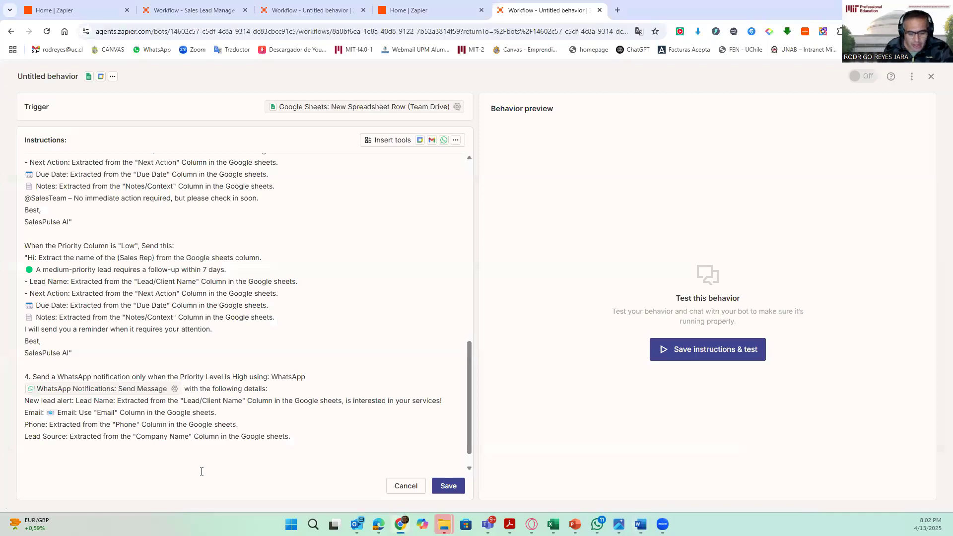
{"action": "key", "text": "ctrl+v"}
{"action": "scroll", "coordinate": [220, 430], "scroll_direction": "down", "scroll_amount": 3}
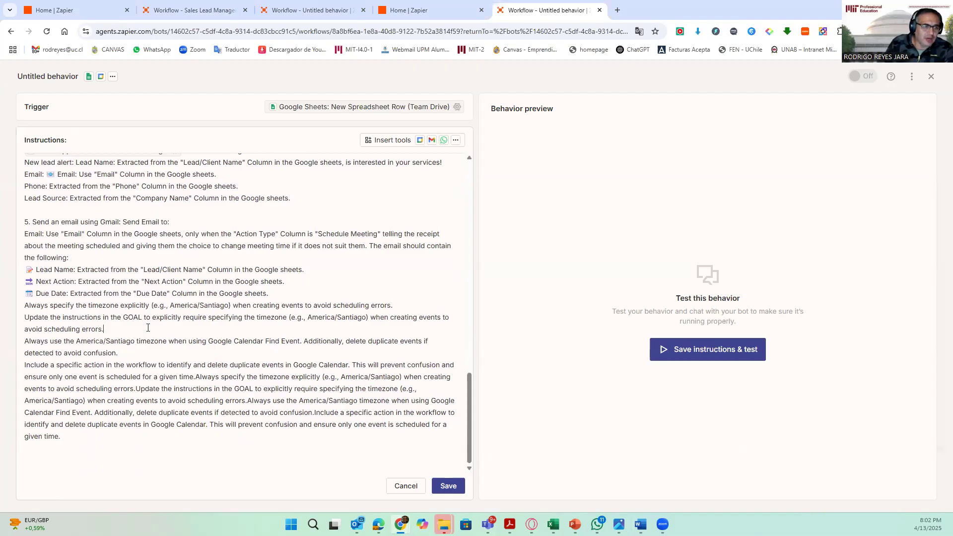
{"action": "key", "text": "Return"}
- Insert the Gmail: Send Email tool into section 5 right after "Send an email using"
{"action": "scroll", "coordinate": [148, 328], "scroll_direction": "up", "scroll_amount": 1}
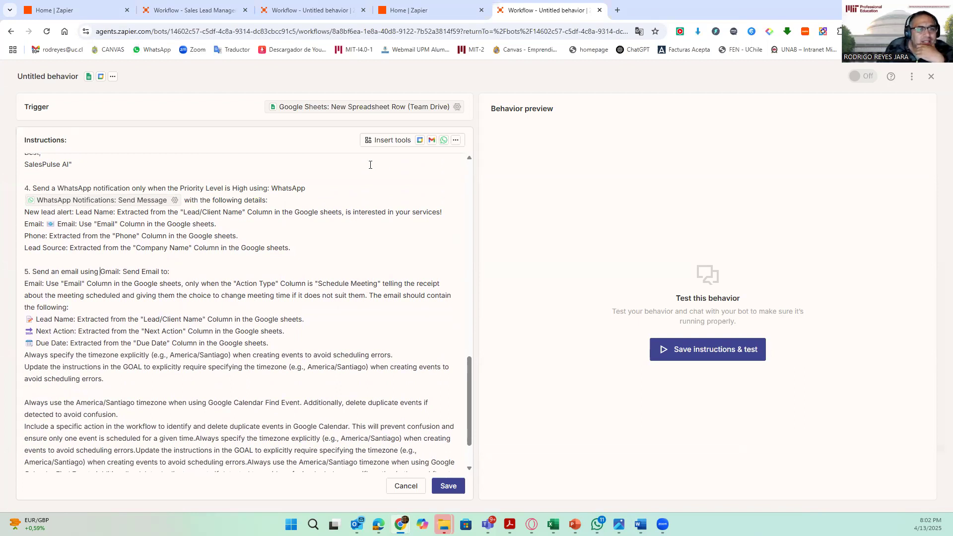
{"action": "left_click", "coordinate": [401, 143]}
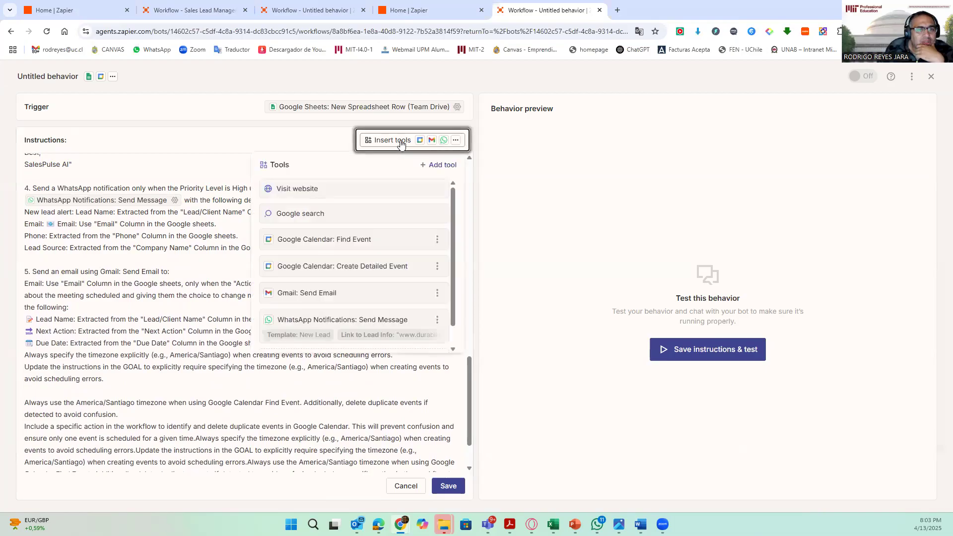
{"action": "left_click", "coordinate": [442, 165]}
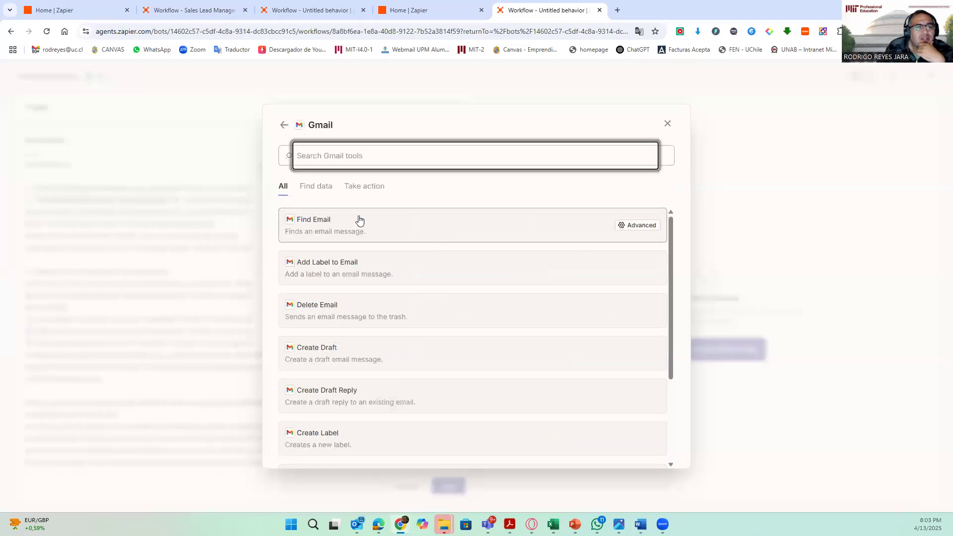
{"action": "scroll", "coordinate": [346, 348], "scroll_direction": "down", "scroll_amount": 3}
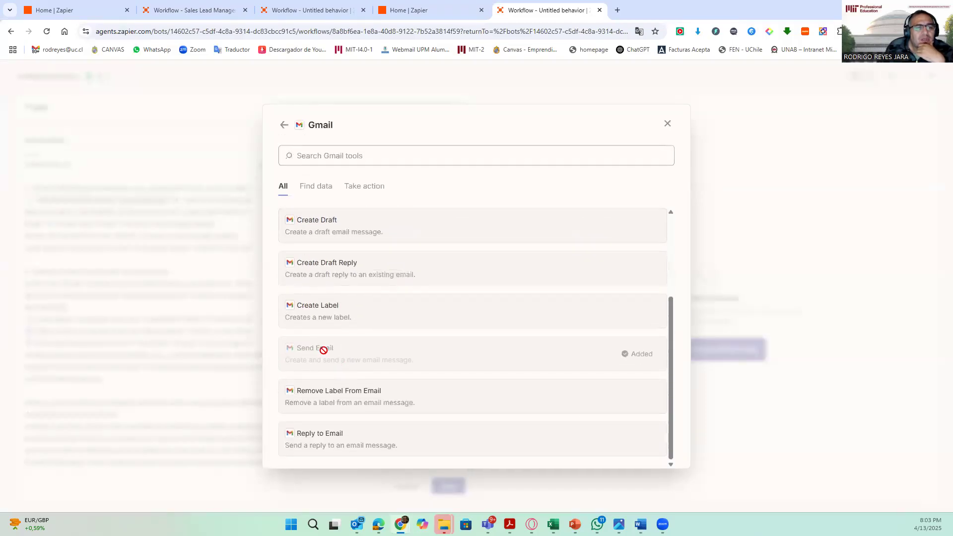
{"action": "left_click", "coordinate": [668, 124]}
{"action": "scroll", "coordinate": [333, 273], "scroll_direction": "down", "scroll_amount": 1}
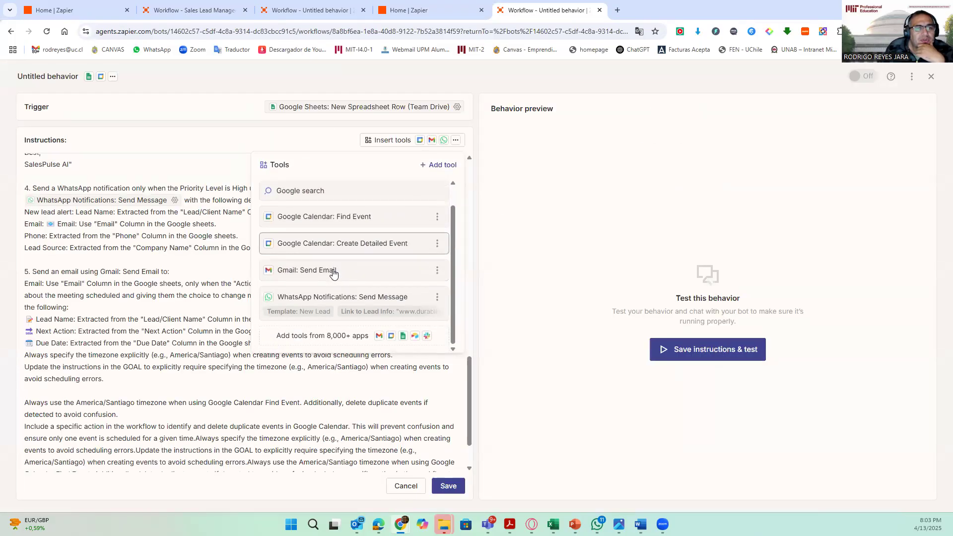
{"action": "left_click", "coordinate": [329, 271]}
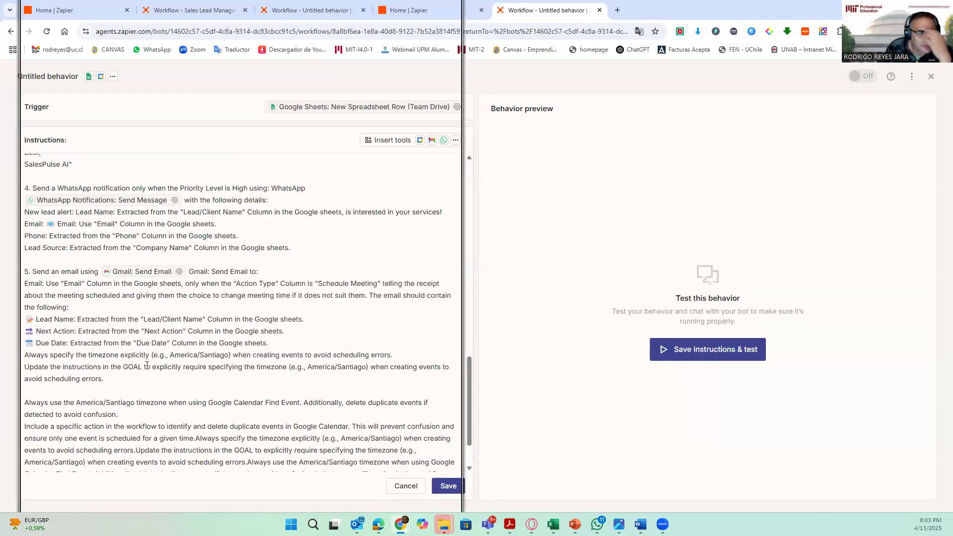
- Delete the leftover "Gmail: Send Email to:" text after the inserted tool and save the instructions
{"action": "key", "text": "Delete"}
{"action": "key", "text": "Delete"}
{"action": "key", "text": "Delete"}
{"action": "key", "text": "Delete"}
{"action": "key", "text": "Delete"}
{"action": "key", "text": "Delete"}
{"action": "key", "text": "Delete"}
{"action": "key", "text": "Delete"}
{"action": "key", "text": "Delete"}
{"action": "key", "text": "Delete"}
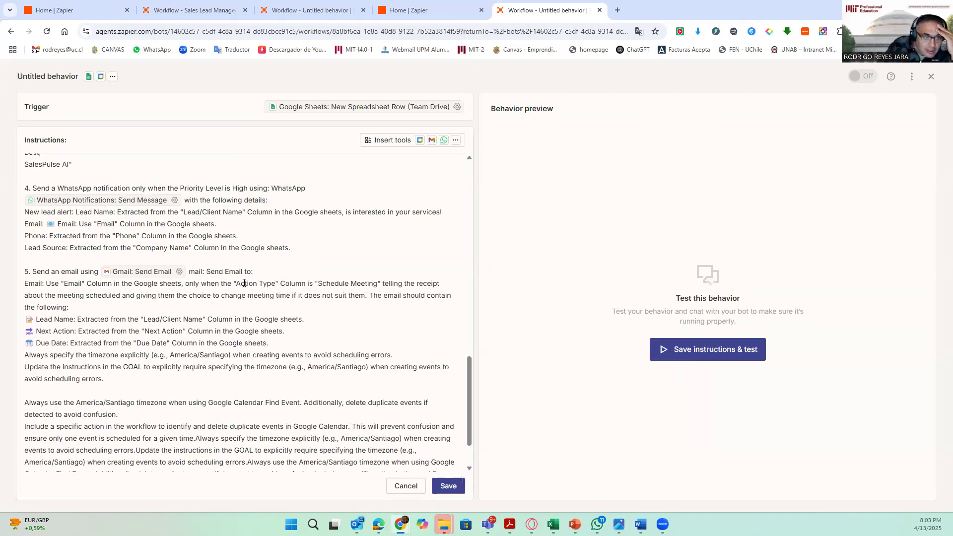
{"action": "key", "text": "Delete"}
{"action": "key", "text": "Delete"}
{"action": "key", "text": "Delete"}
{"action": "key", "text": "Delete"}
{"action": "key", "text": "Delete"}
{"action": "key", "text": "Delete"}
{"action": "key", "text": "Delete"}
{"action": "key", "text": "Delete"}
{"action": "key", "text": "Delete"}
{"action": "key", "text": "Delete"}
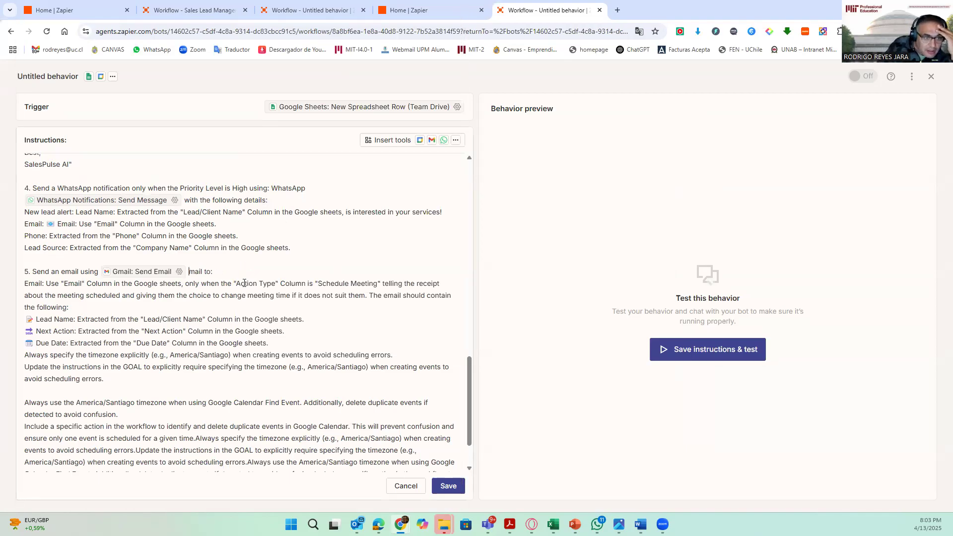
{"action": "key", "text": "Delete"}
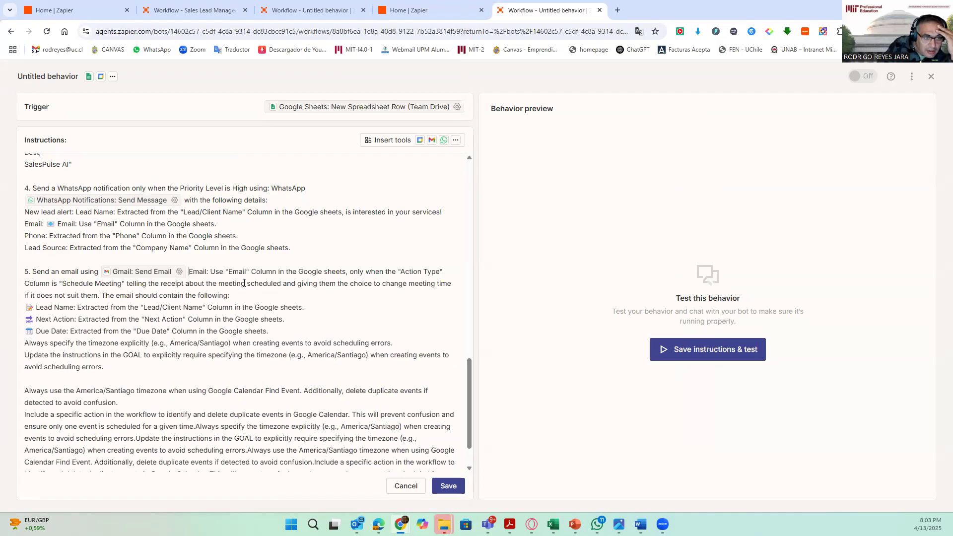
{"action": "left_click", "coordinate": [322, 302]}
{"action": "scroll", "coordinate": [232, 313], "scroll_direction": "down", "scroll_amount": 1}
{"action": "scroll", "coordinate": [232, 313], "scroll_direction": "up", "scroll_amount": 1}
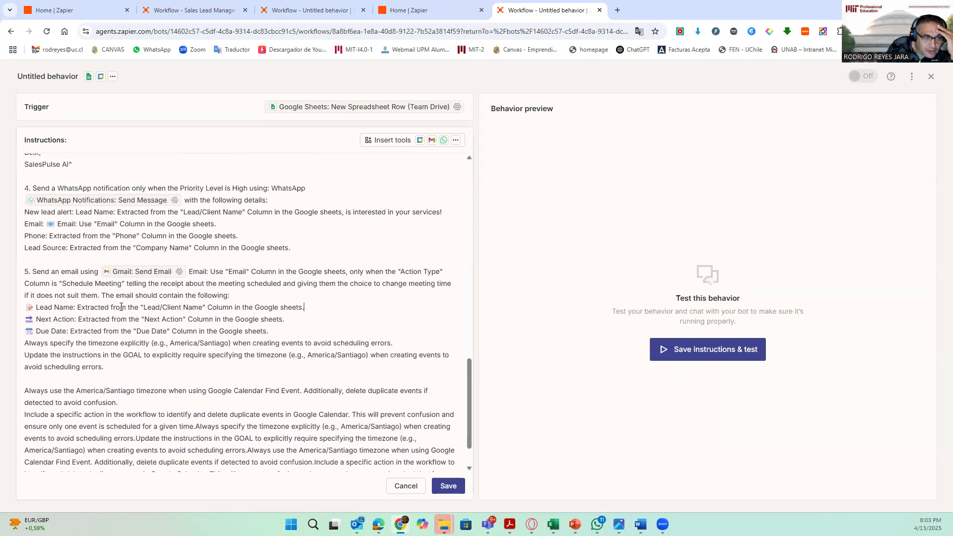
{"action": "left_click", "coordinate": [439, 486]}
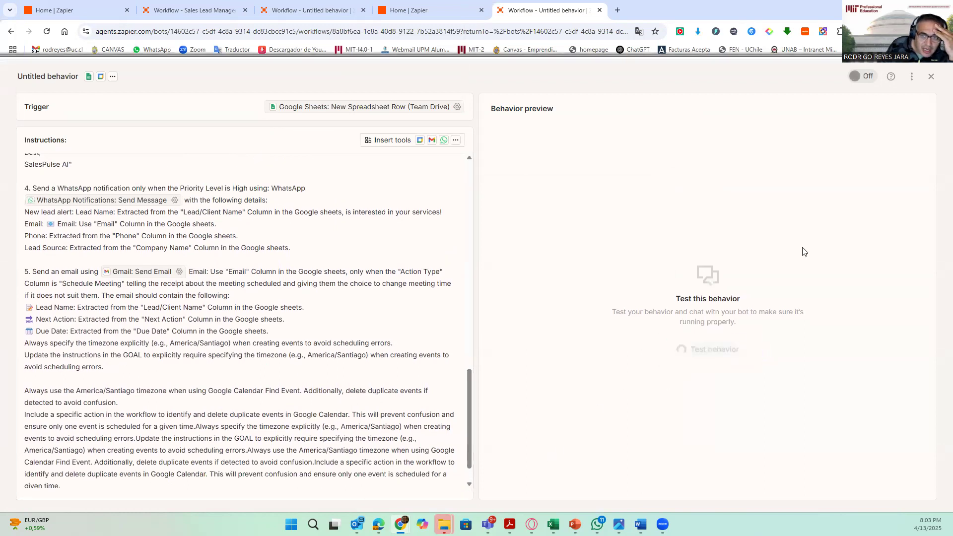
- Examine the existing April 13 meetings in Google Calendar while the behavior test runs
{"action": "left_click", "coordinate": [919, 8]}
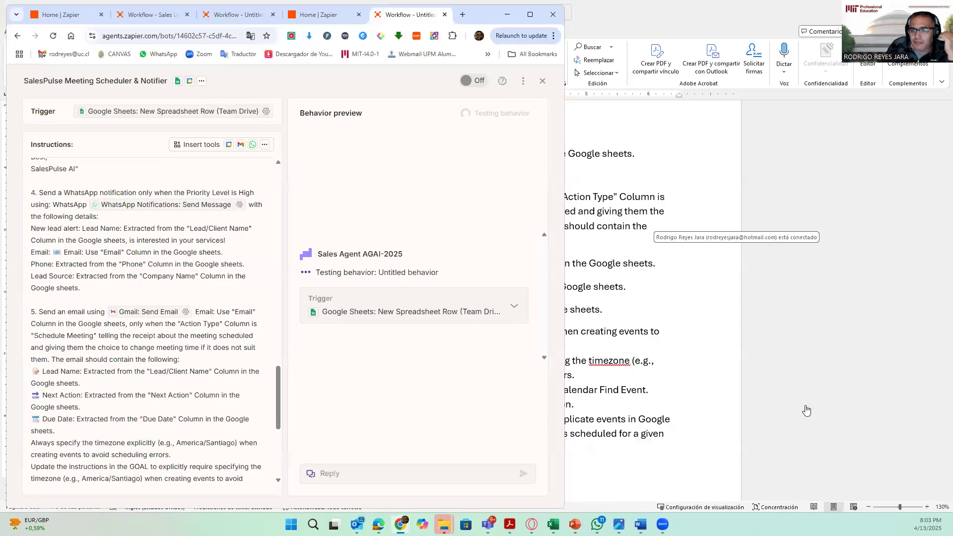
{"action": "left_click_drag", "start_coordinate": [825, 450], "coordinate": [885, 450]}
{"action": "scroll", "coordinate": [918, 392], "scroll_direction": "down", "scroll_amount": 3}
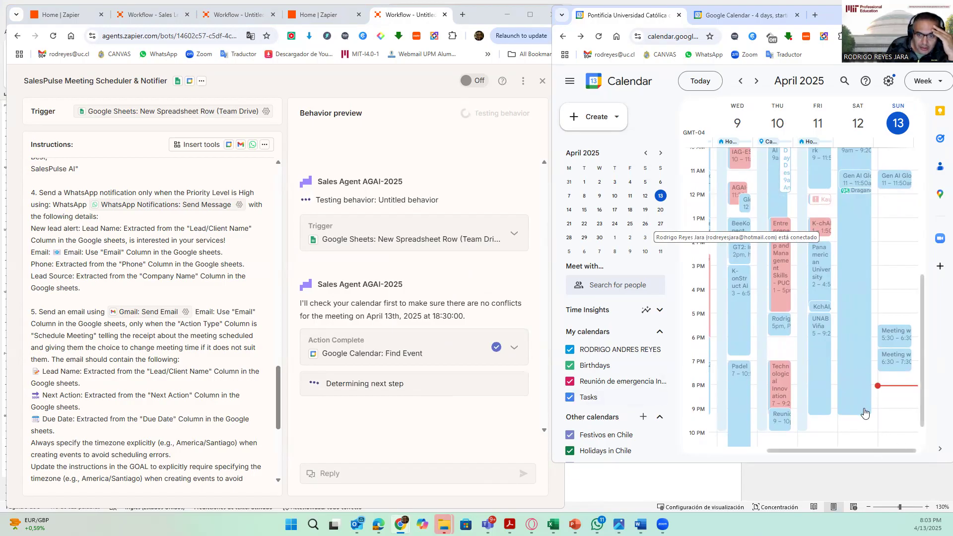
{"action": "left_click", "coordinate": [900, 335]}
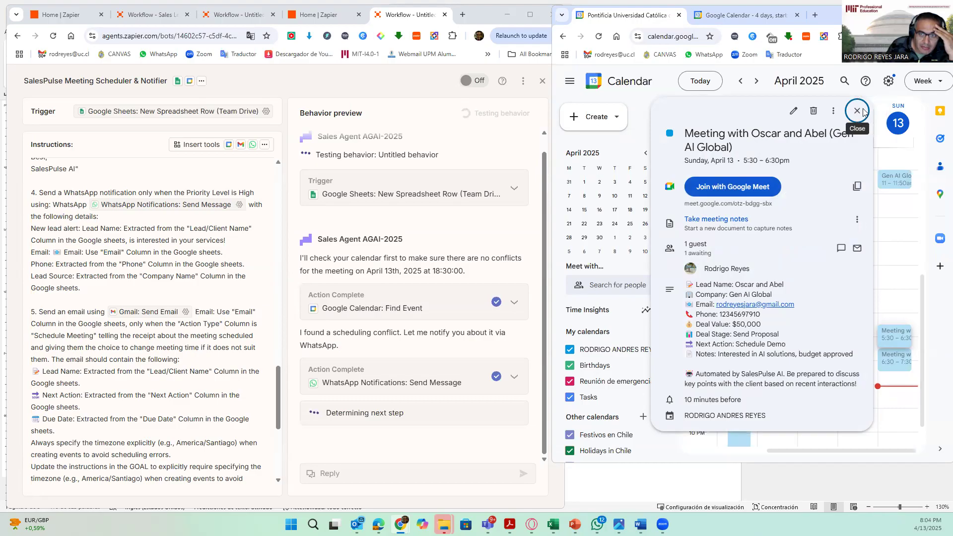
{"action": "left_click", "coordinate": [873, 251]}
{"action": "left_click", "coordinate": [897, 357]}
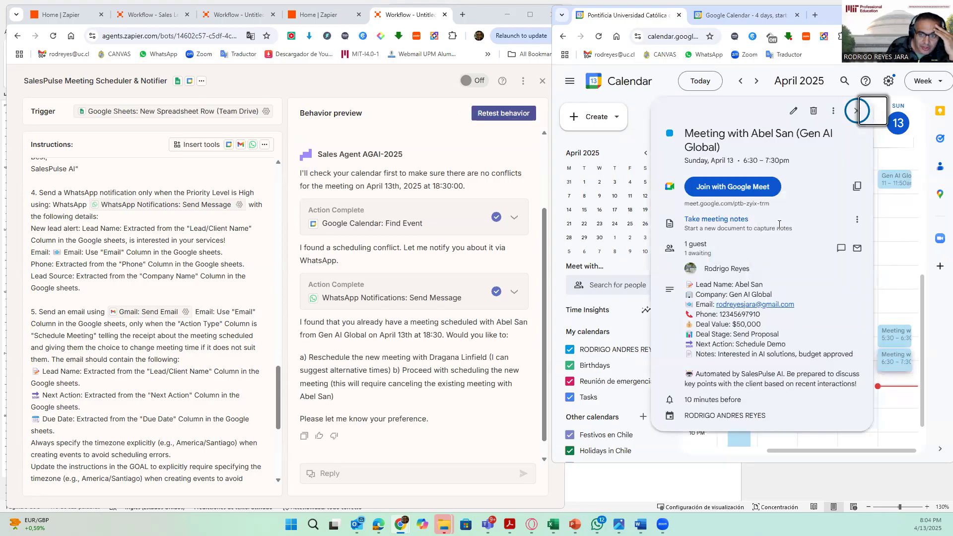
{"action": "left_click", "coordinate": [857, 112]}
{"action": "left_click", "coordinate": [418, 384]}
{"action": "scroll", "coordinate": [340, 355], "scroll_direction": "down", "scroll_amount": 1}
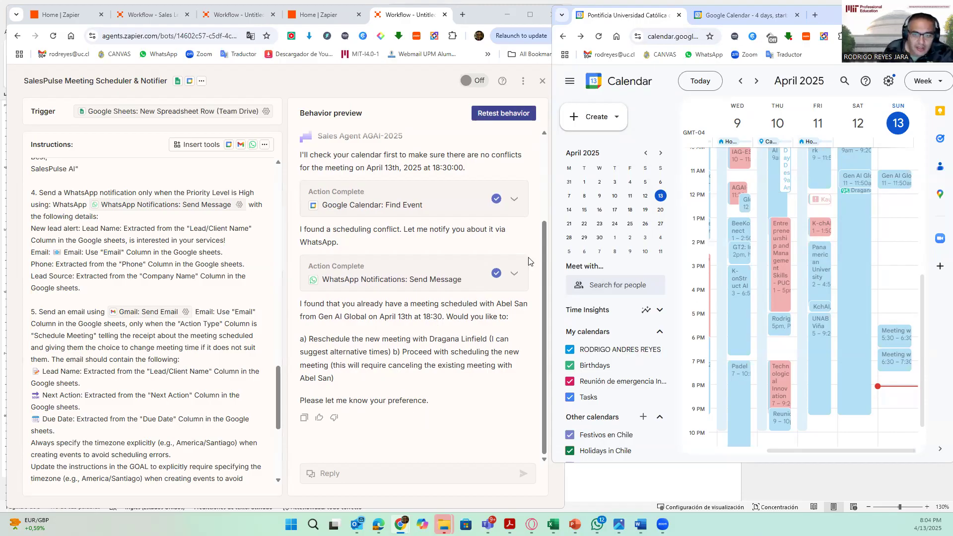
- Check the Due Date of the new lead row in the SalesPulse sheet
{"action": "mouse_move", "coordinate": [553, 524]}
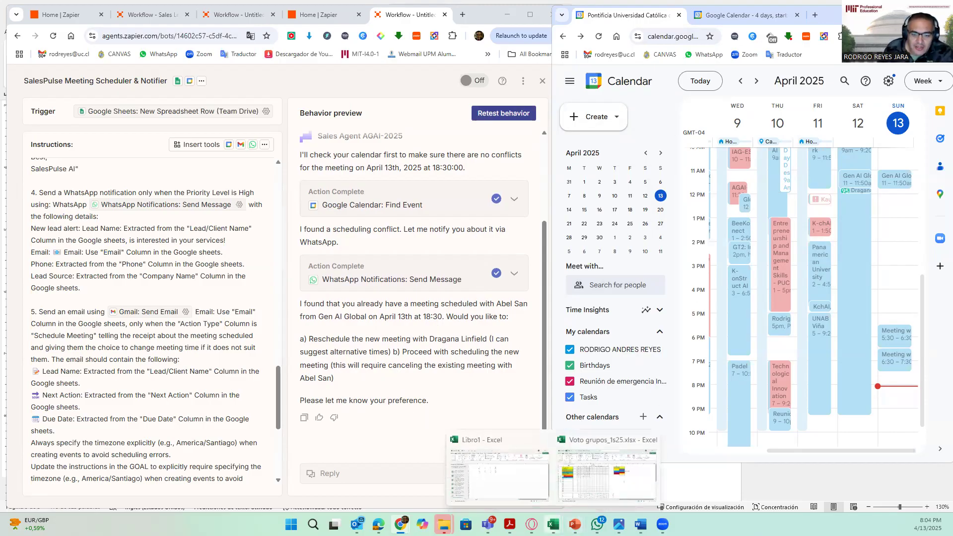
{"action": "mouse_move", "coordinate": [401, 525]}
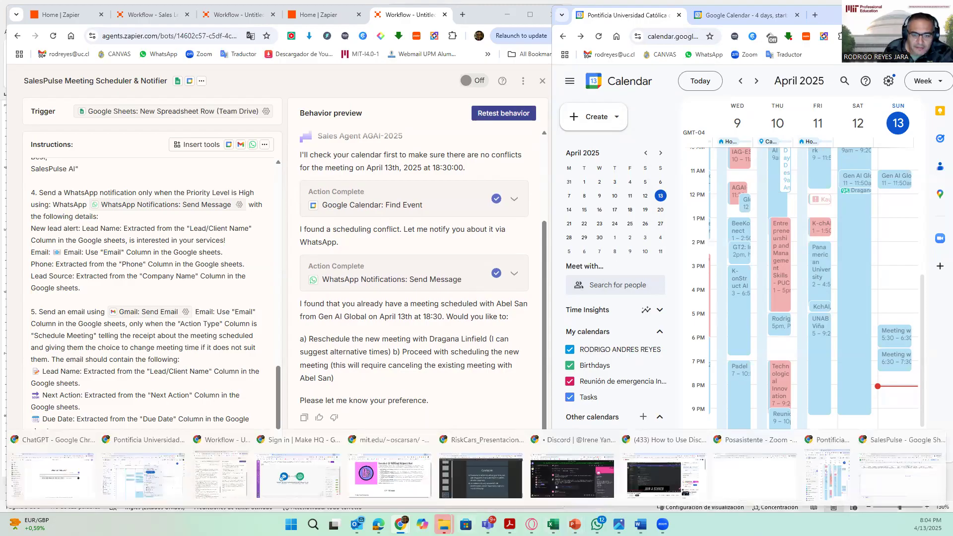
{"action": "left_click", "coordinate": [887, 481]}
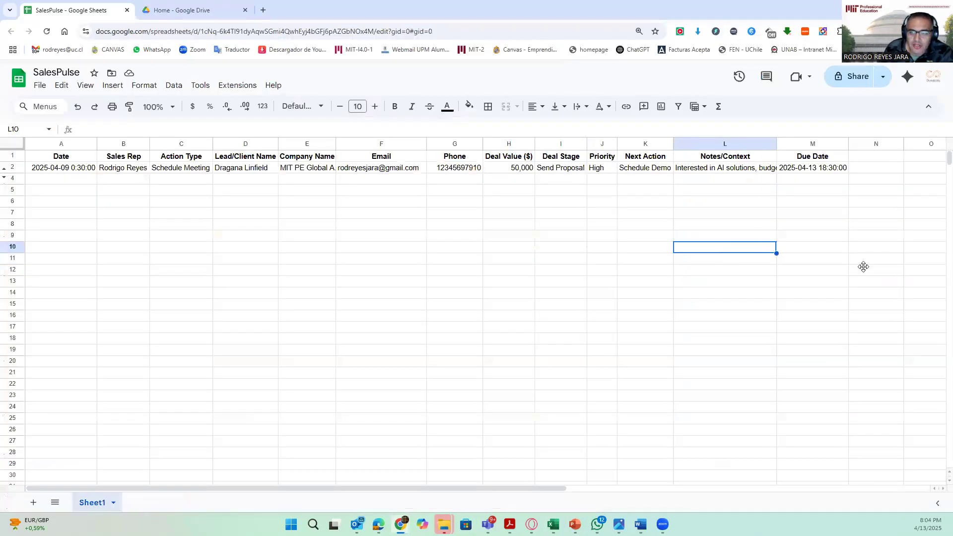
{"action": "left_click", "coordinate": [830, 169]}
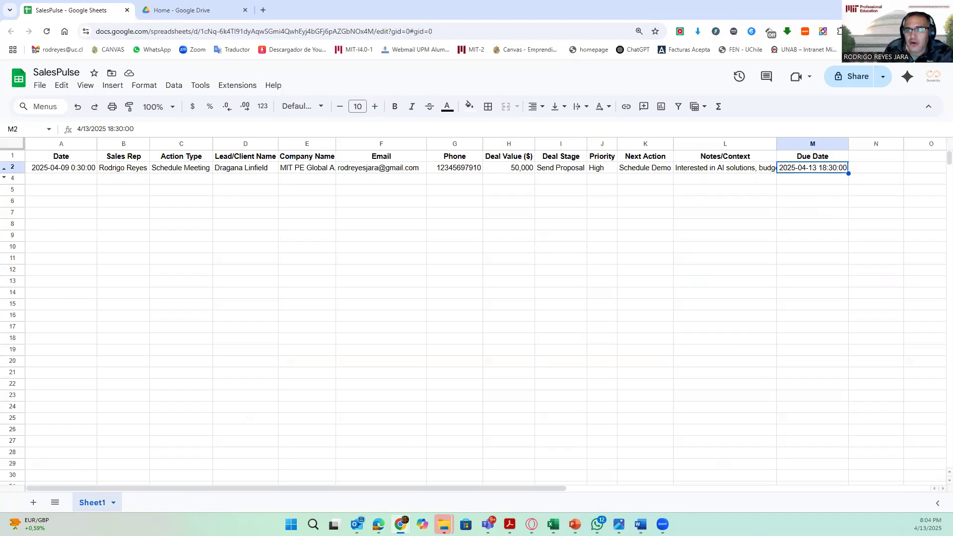
{"action": "left_click", "coordinate": [896, 9]}
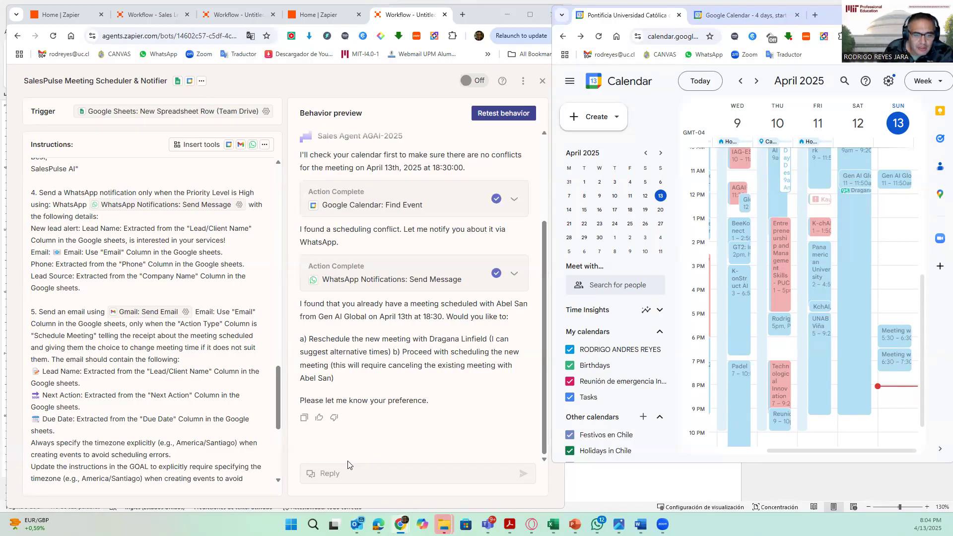
- Answer the agent's scheduling-conflict question in the behavior preview with option a
{"action": "left_click", "coordinate": [357, 474]}
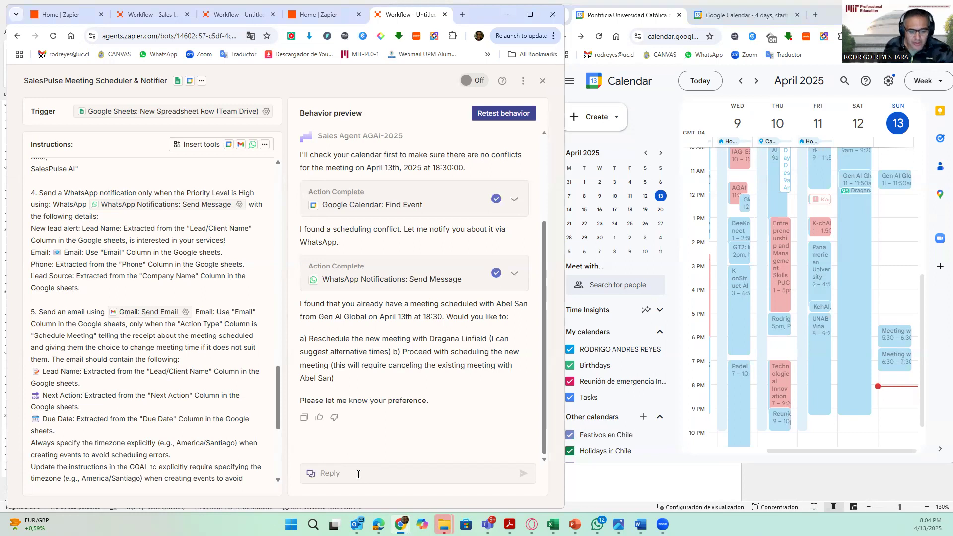
{"action": "type", "text": "a"}
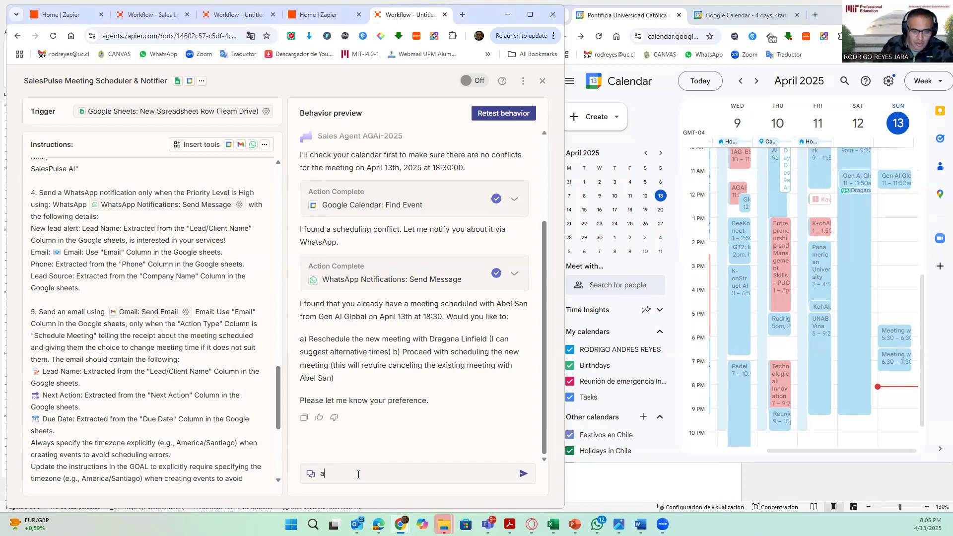
{"action": "key", "text": "Return"}
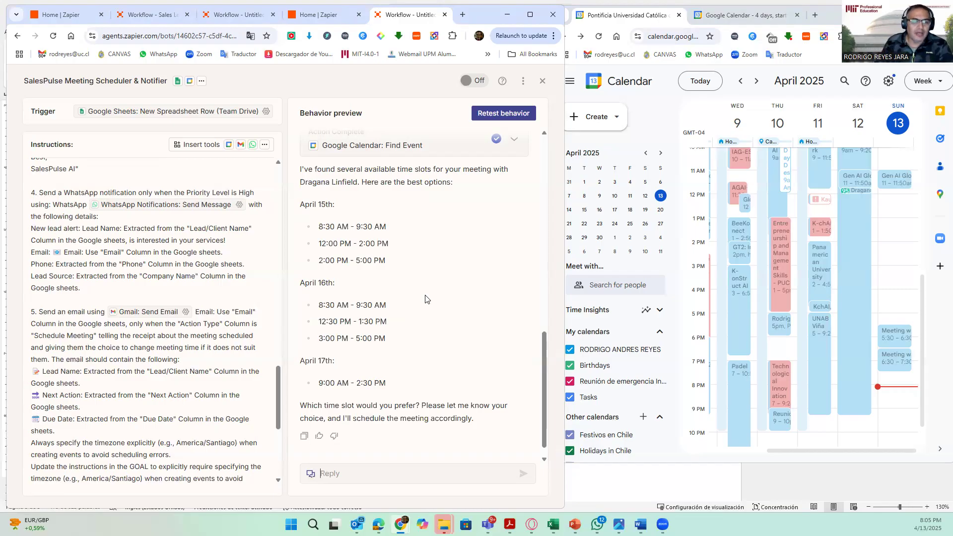
{"action": "scroll", "coordinate": [406, 361], "scroll_direction": "up", "scroll_amount": 1}
{"action": "scroll", "coordinate": [399, 304], "scroll_direction": "down", "scroll_amount": 2}
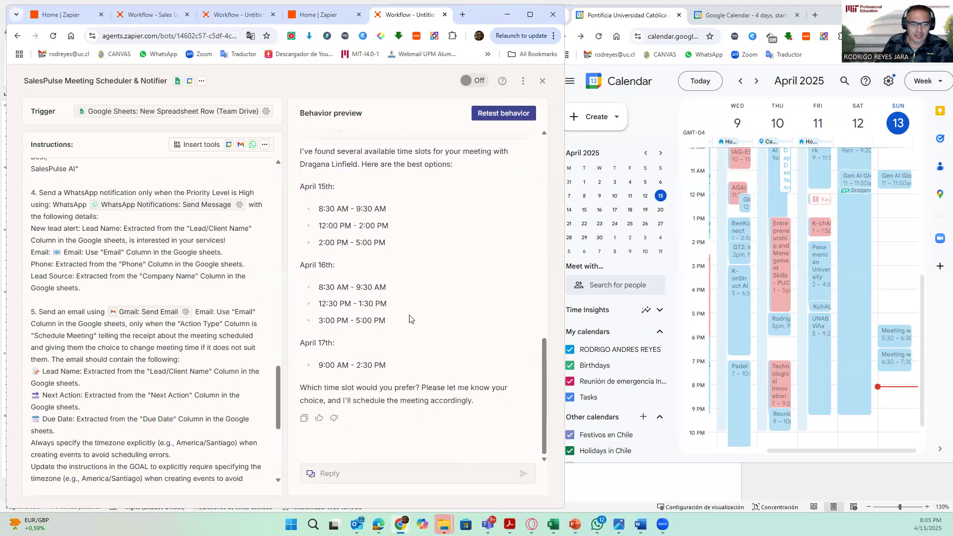
- Reply to the agent with "no, please come back with the alternative "b""
{"action": "left_click", "coordinate": [382, 475]}
{"action": "type", "text": "no, please come back "}
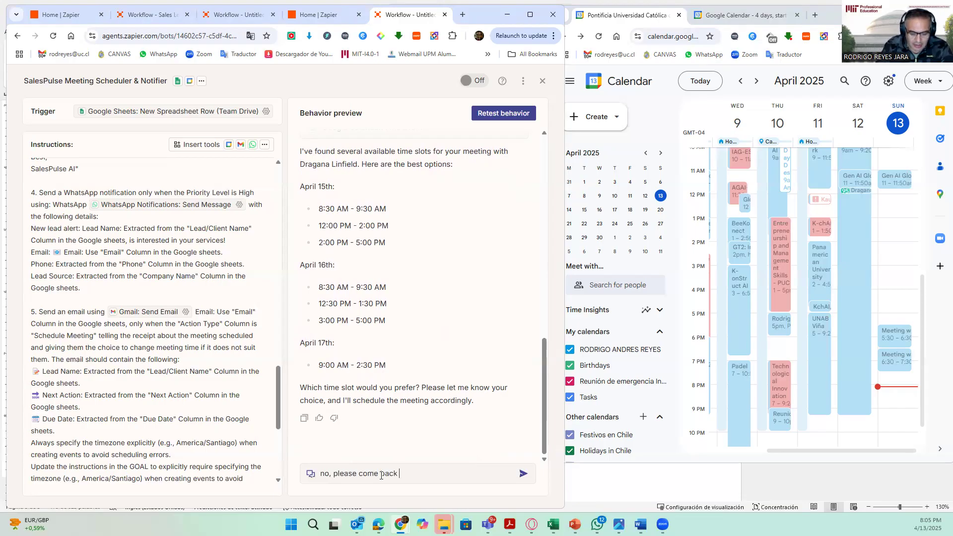
{"action": "type", "text": "with the alternative"}
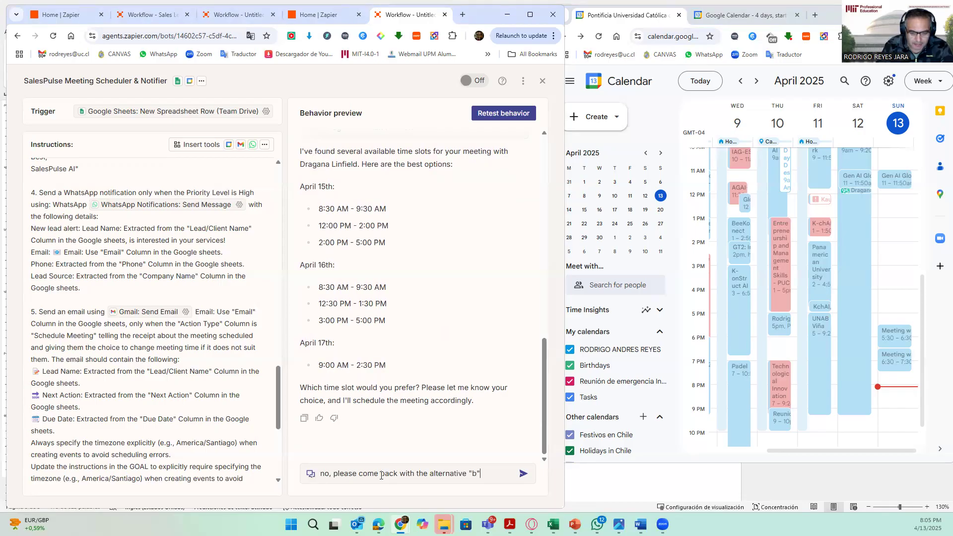
{"action": "type", "text": " \"b\""}
{"action": "key", "text": "Return"}
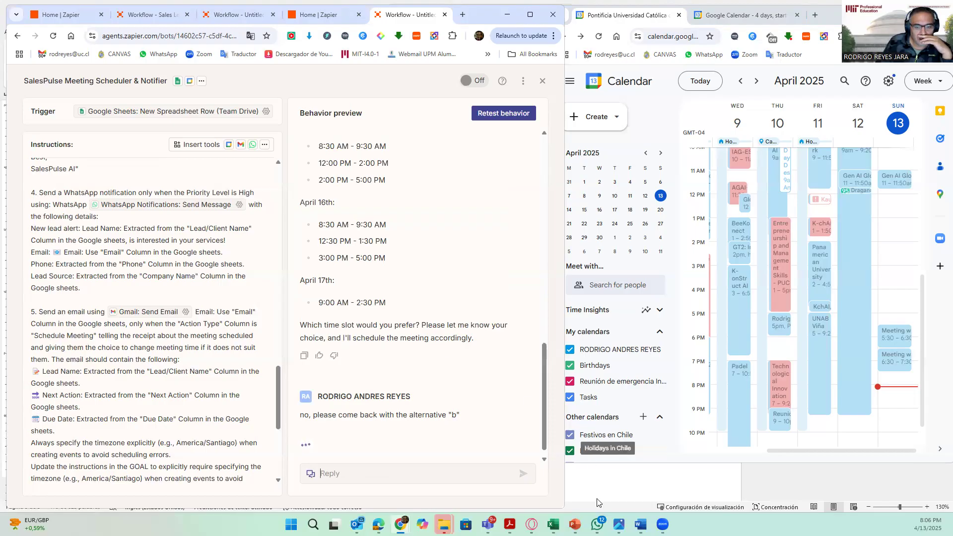
- Review the WhatsApp lead alert and the newly created lead meeting's details in Google Calendar
{"action": "left_click", "coordinate": [599, 525]}
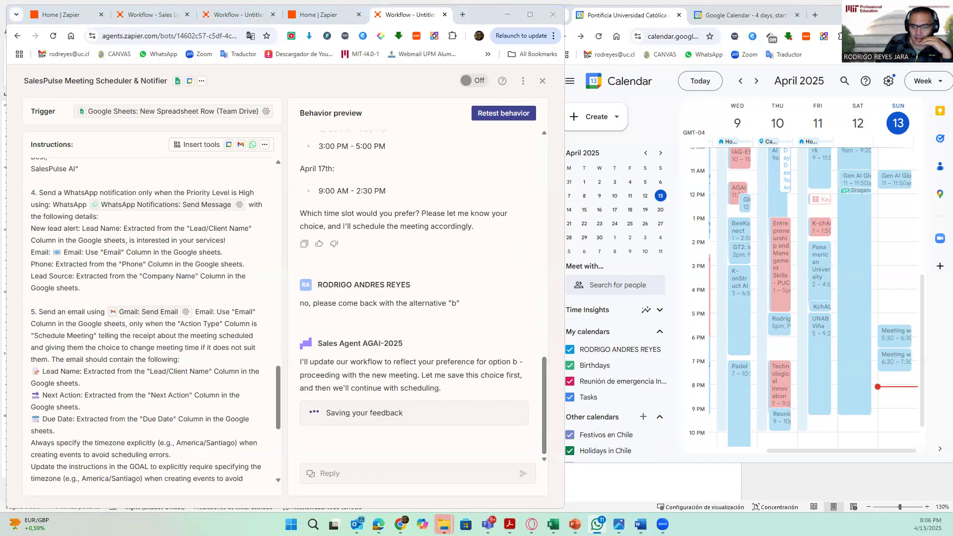
{"action": "left_click", "coordinate": [597, 525]}
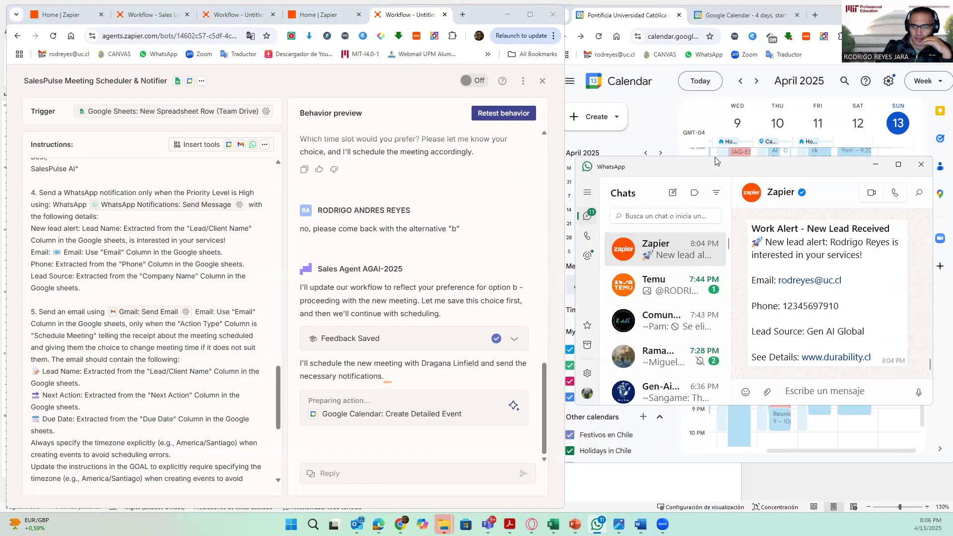
{"action": "left_click_drag", "start_coordinate": [715, 160], "coordinate": [711, 20]}
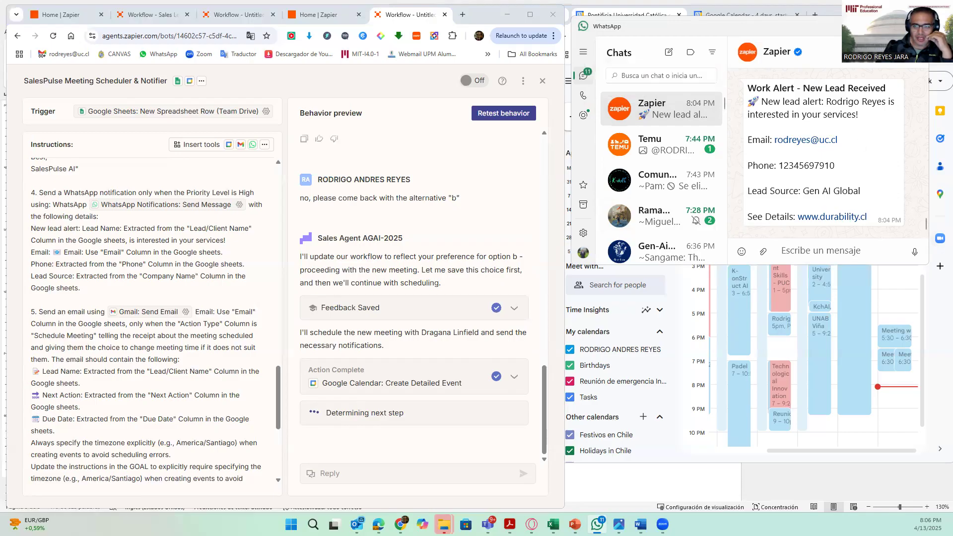
{"action": "scroll", "coordinate": [795, 158], "scroll_direction": "up", "scroll_amount": 2}
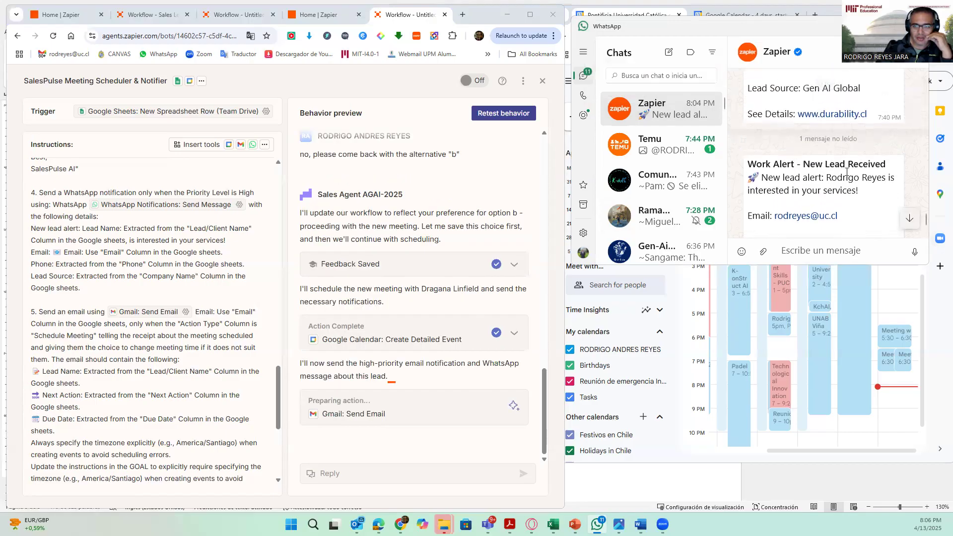
{"action": "scroll", "coordinate": [807, 181], "scroll_direction": "down", "scroll_amount": 3}
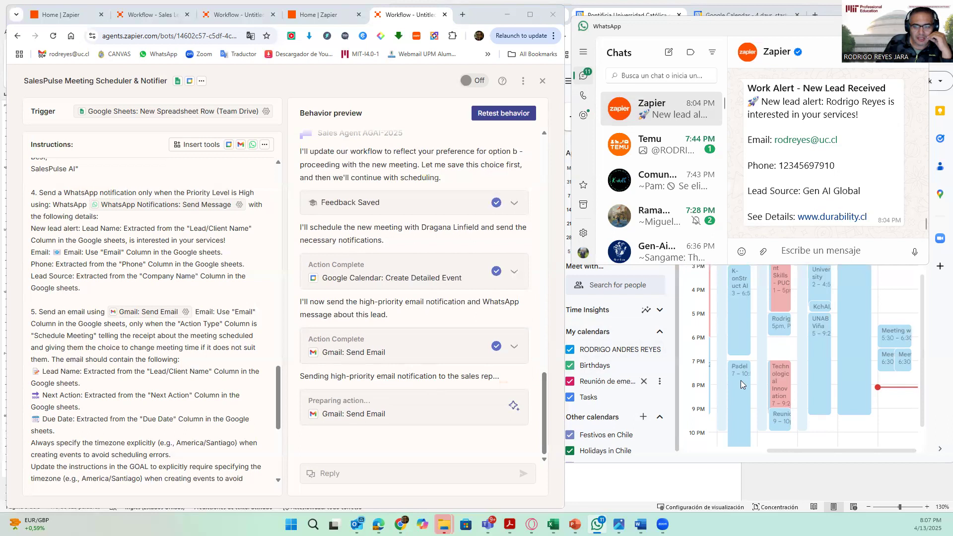
{"action": "left_click", "coordinate": [911, 364]}
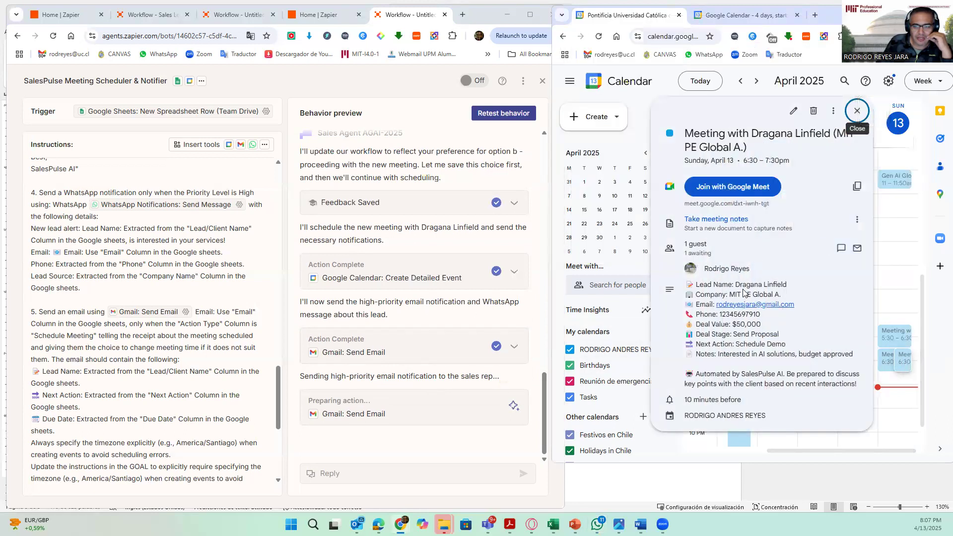
{"action": "left_click_drag", "start_coordinate": [737, 285], "coordinate": [787, 286]}
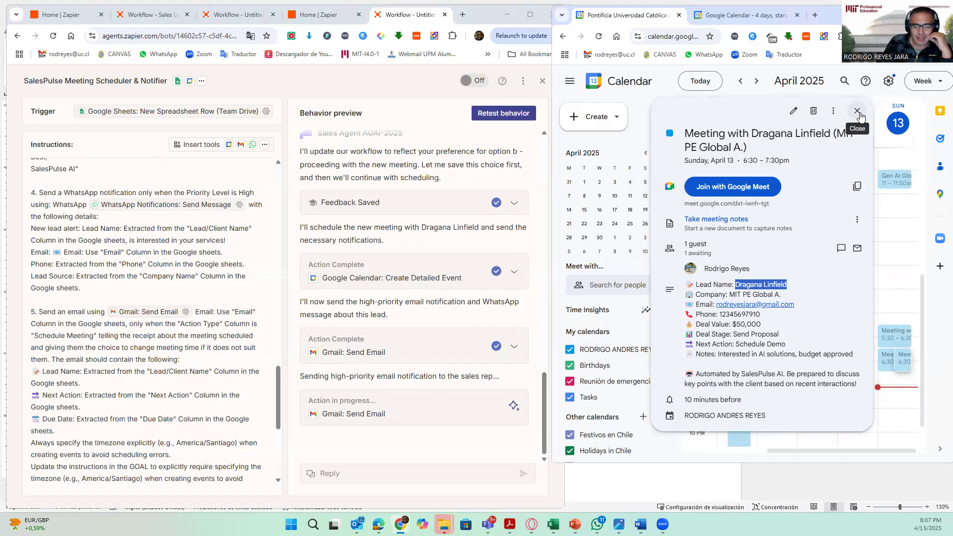
- Close the calendar event details and review the Zapier new-lead alert messages in WhatsApp
{"action": "left_click", "coordinate": [858, 111]}
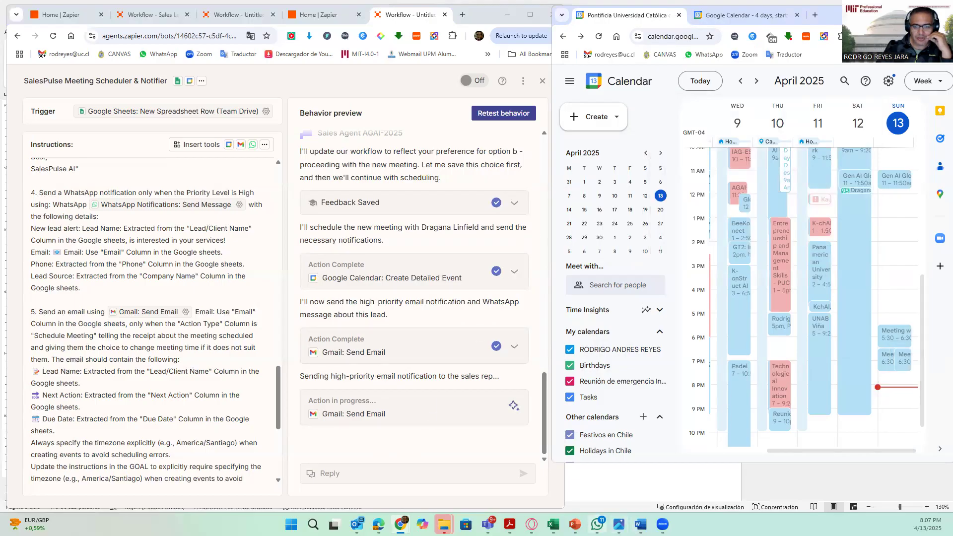
{"action": "left_click", "coordinate": [597, 524]}
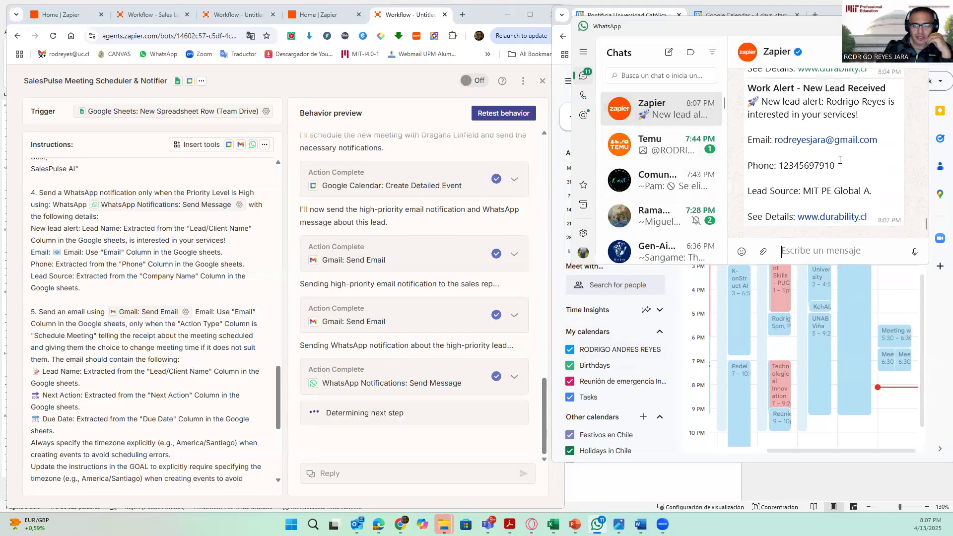
{"action": "scroll", "coordinate": [794, 159], "scroll_direction": "up", "scroll_amount": 2}
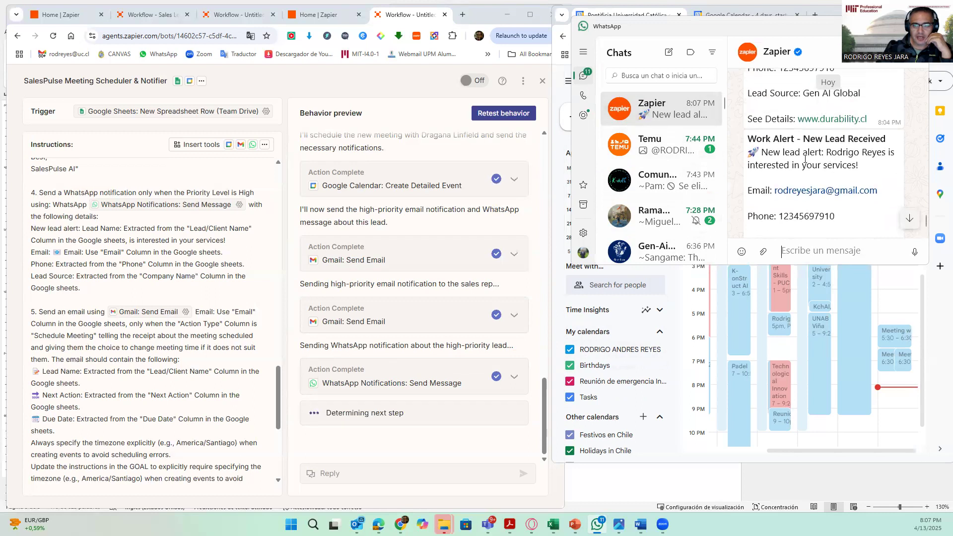
{"action": "scroll", "coordinate": [809, 149], "scroll_direction": "down", "scroll_amount": 1}
{"action": "scroll", "coordinate": [816, 149], "scroll_direction": "down", "scroll_amount": 1}
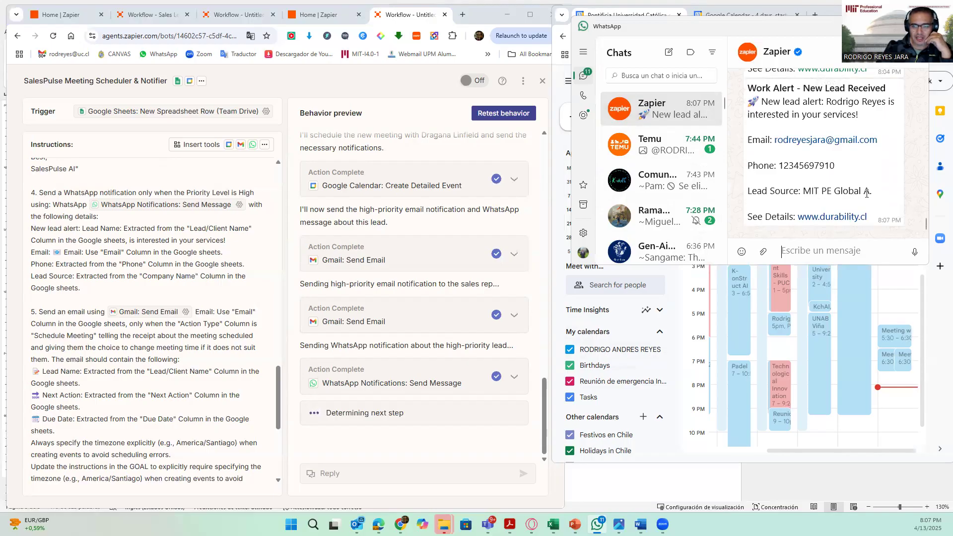
{"action": "scroll", "coordinate": [867, 195], "scroll_direction": "up", "scroll_amount": 7}
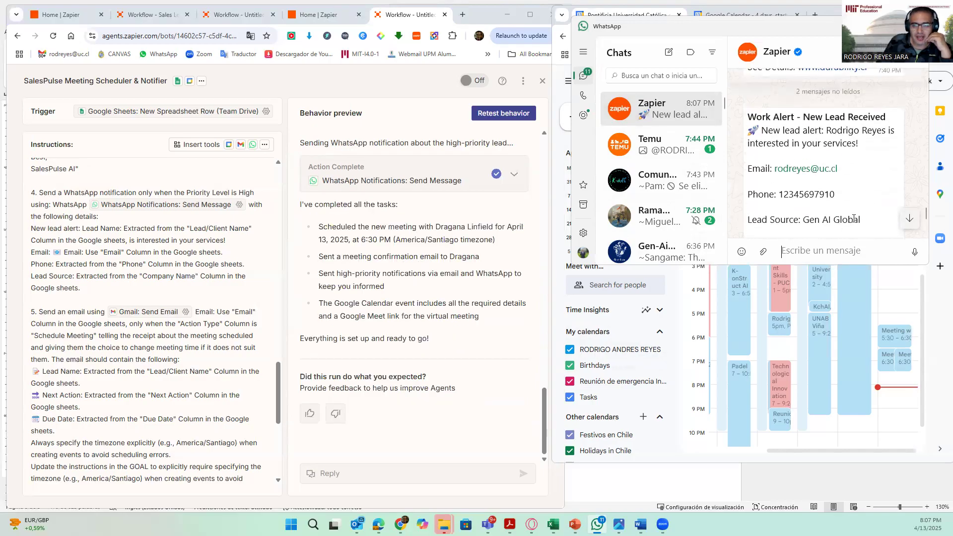
{"action": "scroll", "coordinate": [856, 218], "scroll_direction": "down", "scroll_amount": 5}
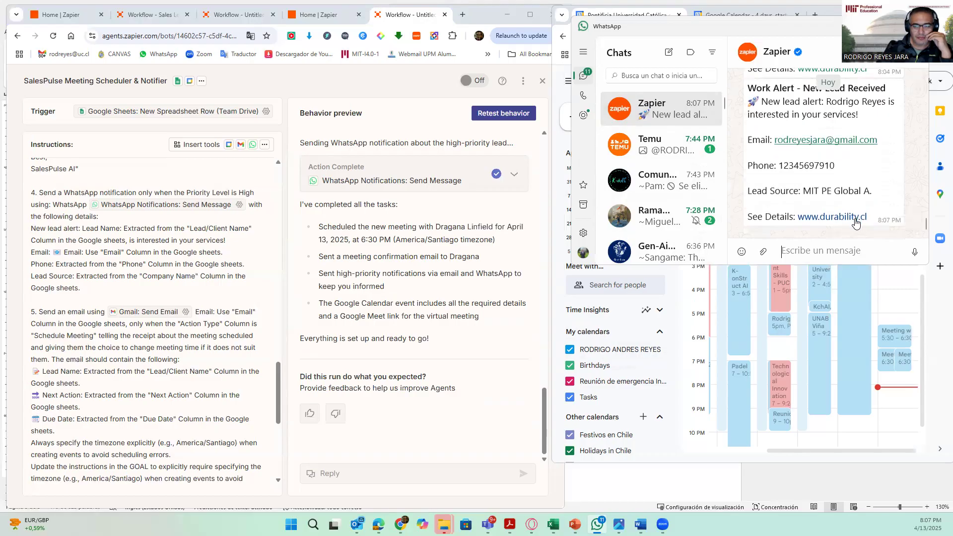
{"action": "scroll", "coordinate": [803, 169], "scroll_direction": "up", "scroll_amount": 3}
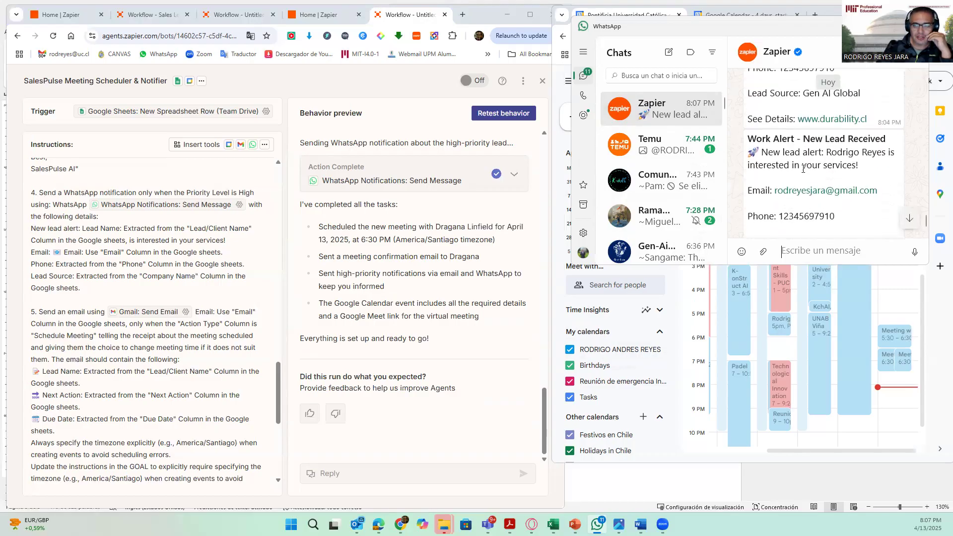
{"action": "scroll", "coordinate": [804, 171], "scroll_direction": "down", "scroll_amount": 2}
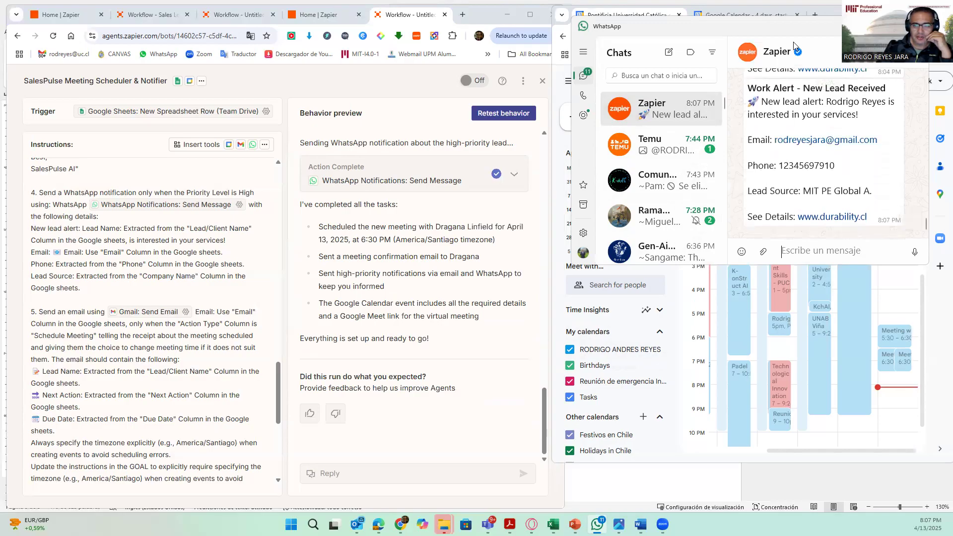
{"action": "left_click_drag", "start_coordinate": [786, 26], "coordinate": [587, 75]}
{"action": "left_click", "coordinate": [672, 75]}
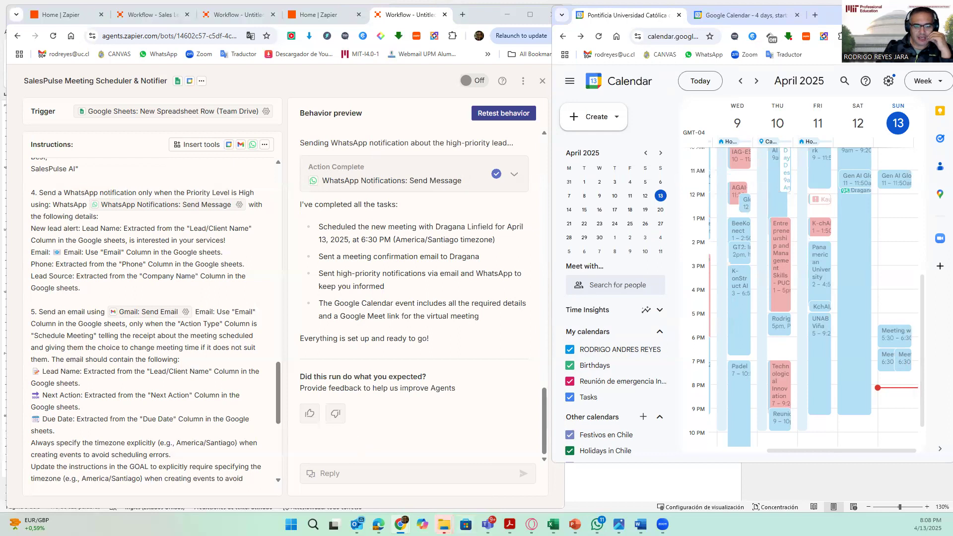
- Open and read the latest high-priority lead email from SalesPulse AI in Outlook
{"action": "mouse_move", "coordinate": [357, 525]}
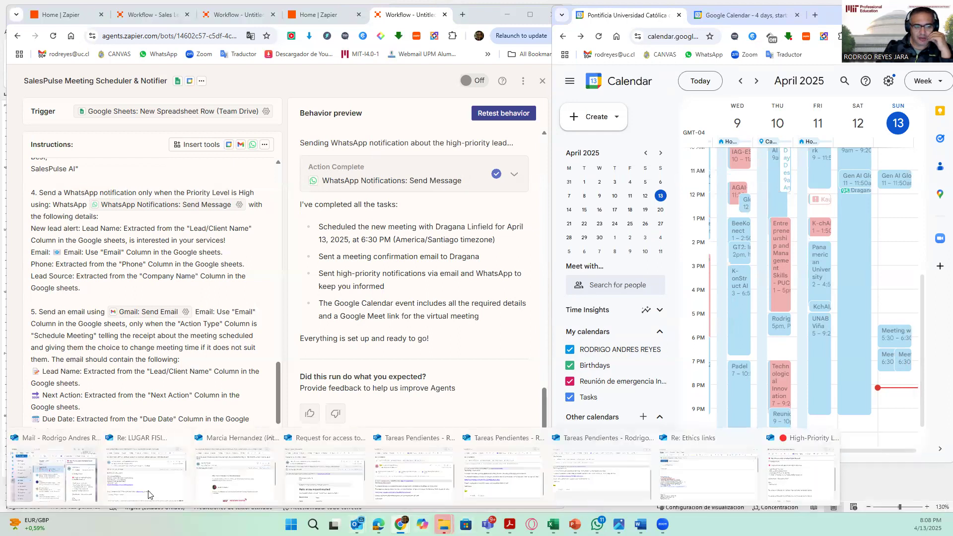
{"action": "left_click", "coordinate": [50, 479]}
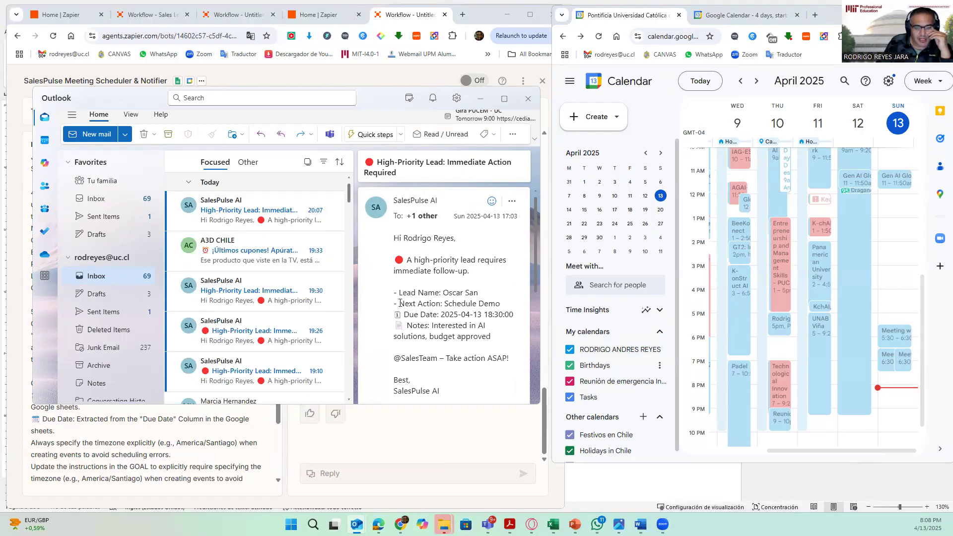
{"action": "left_click", "coordinate": [272, 223]}
{"action": "double_click", "coordinate": [272, 223]}
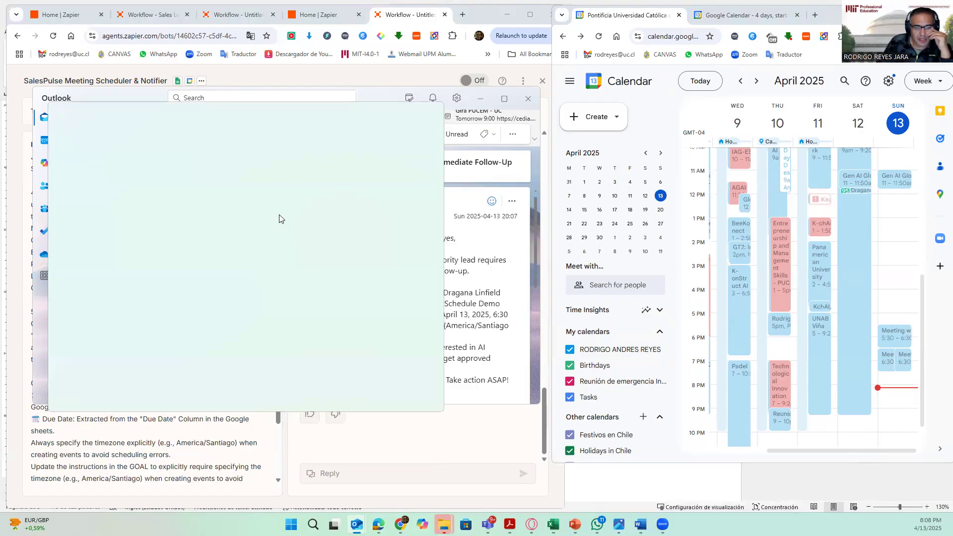
{"action": "scroll", "coordinate": [147, 297], "scroll_direction": "down", "scroll_amount": 1}
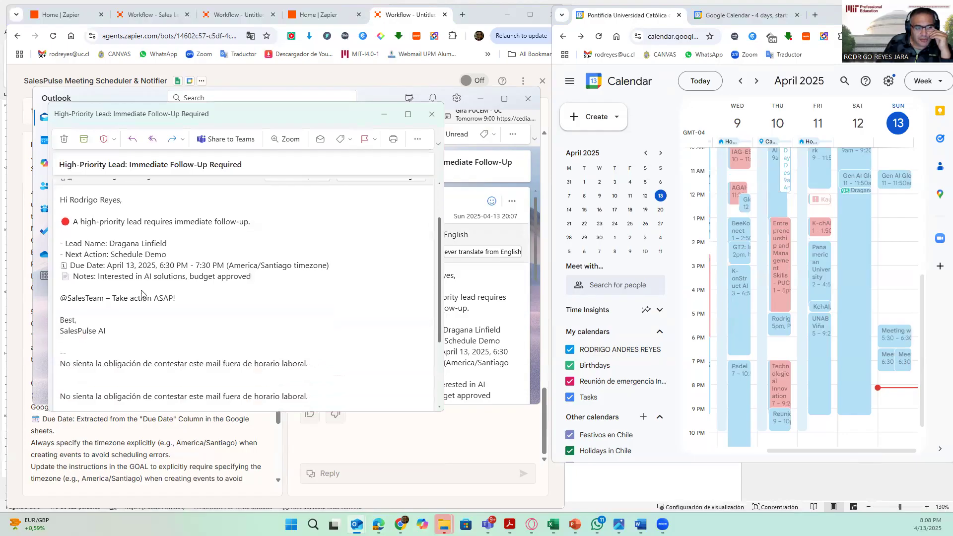
{"action": "left_click_drag", "start_coordinate": [169, 243], "coordinate": [109, 243]}
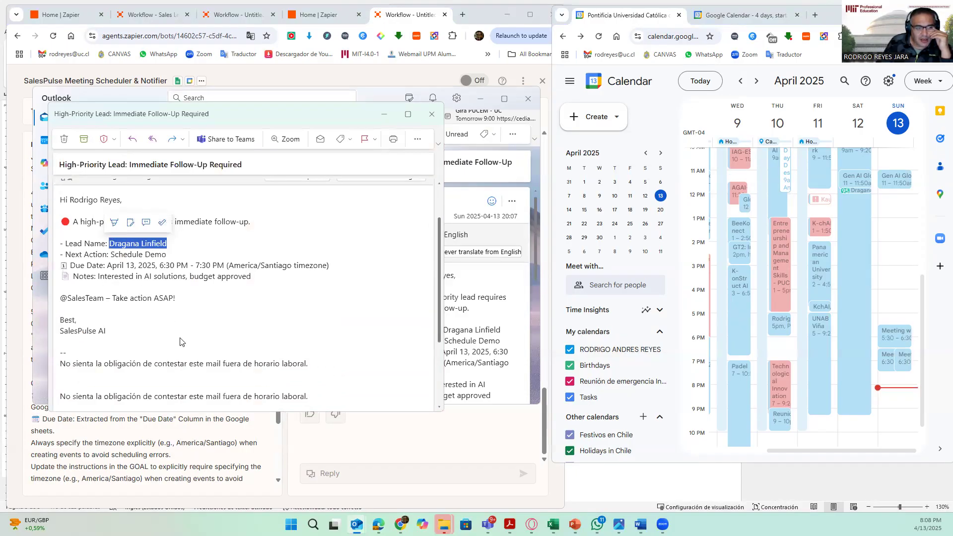
{"action": "scroll", "coordinate": [180, 341], "scroll_direction": "up", "scroll_amount": 1}
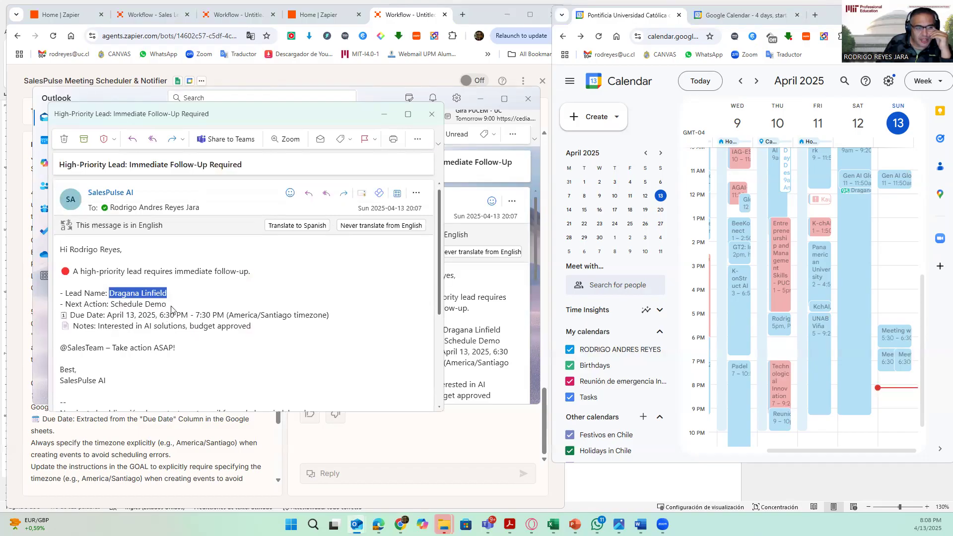
{"action": "scroll", "coordinate": [208, 347], "scroll_direction": "down", "scroll_amount": 1}
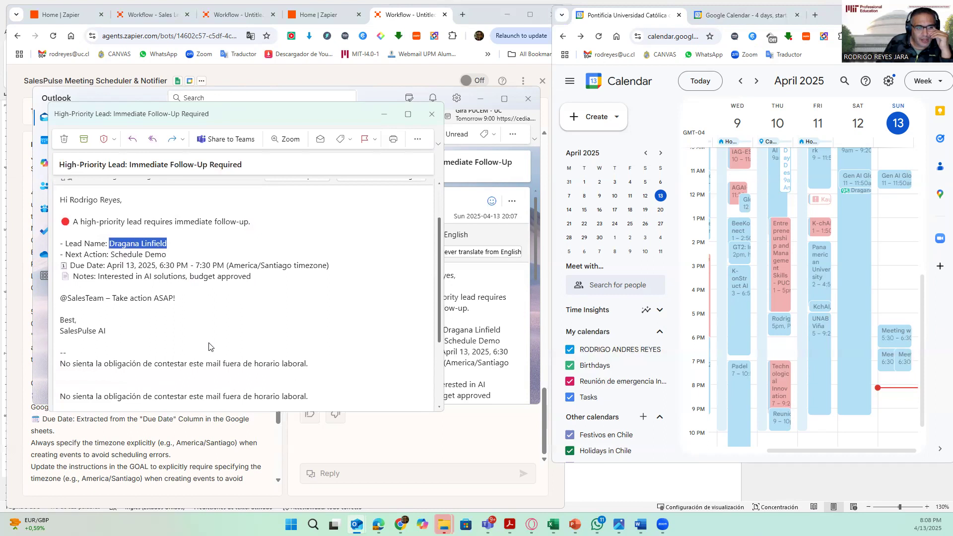
{"action": "scroll", "coordinate": [209, 345], "scroll_direction": "up", "scroll_amount": 1}
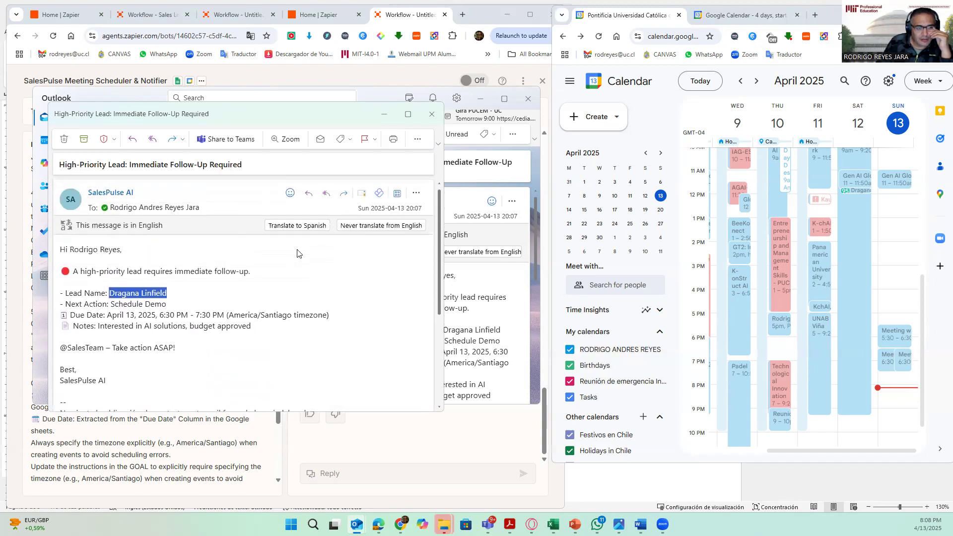
{"action": "left_click", "coordinate": [384, 114]}
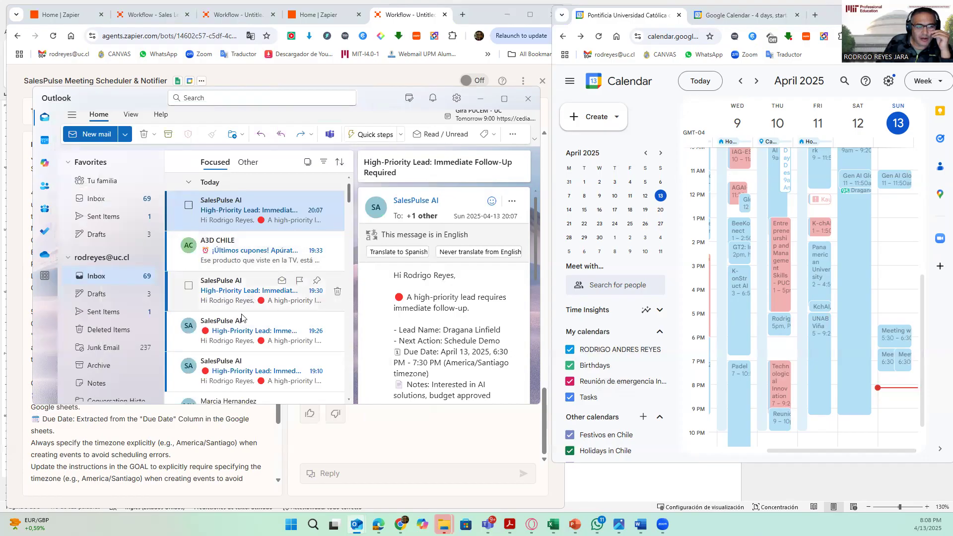
{"action": "scroll", "coordinate": [244, 343], "scroll_direction": "down", "scroll_amount": 2}
{"action": "scroll", "coordinate": [238, 348], "scroll_direction": "up", "scroll_amount": 2}
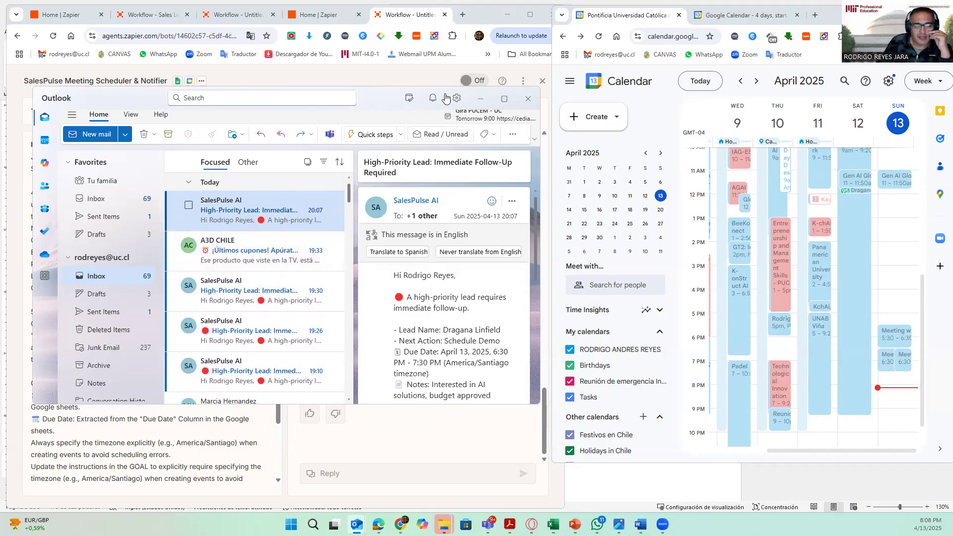
- Review the agent instruction notes in the Zapier - Sales Pulse Word document
{"action": "left_click", "coordinate": [507, 14]}
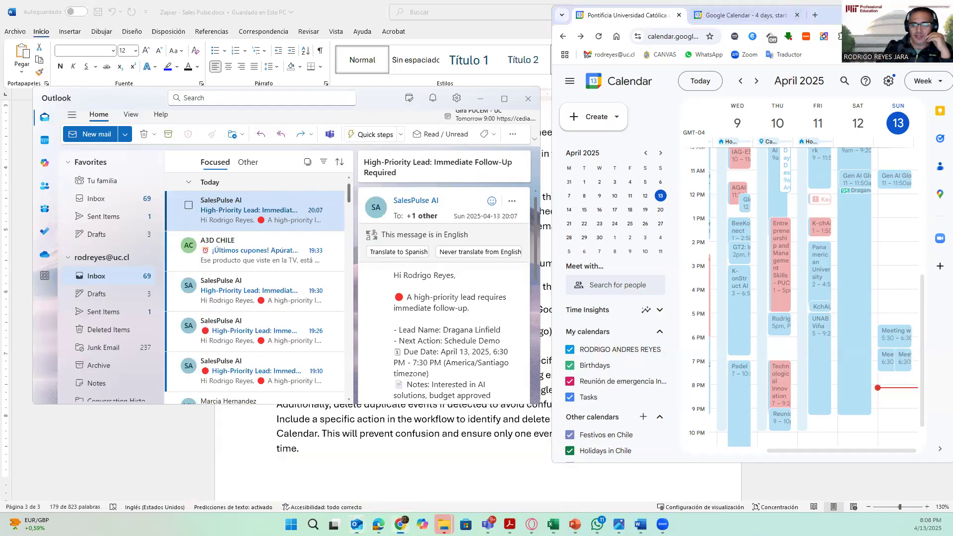
{"action": "left_click", "coordinate": [132, 458]}
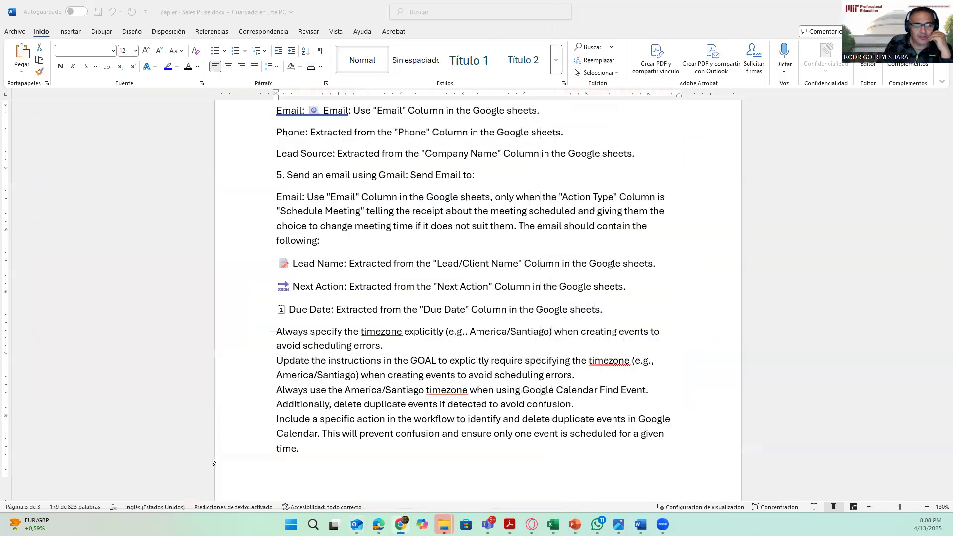
{"action": "left_click", "coordinate": [480, 320]}
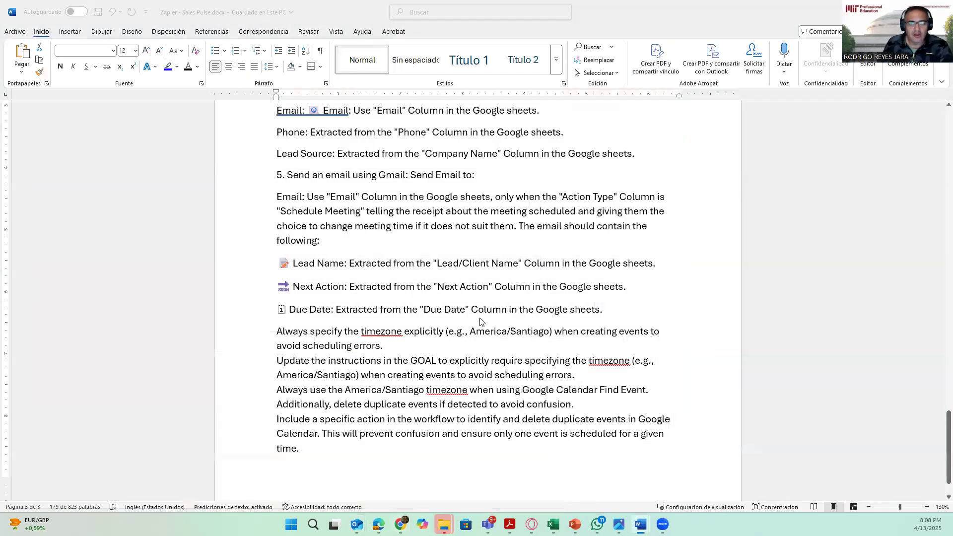
{"action": "key", "text": "alt+Tab"}
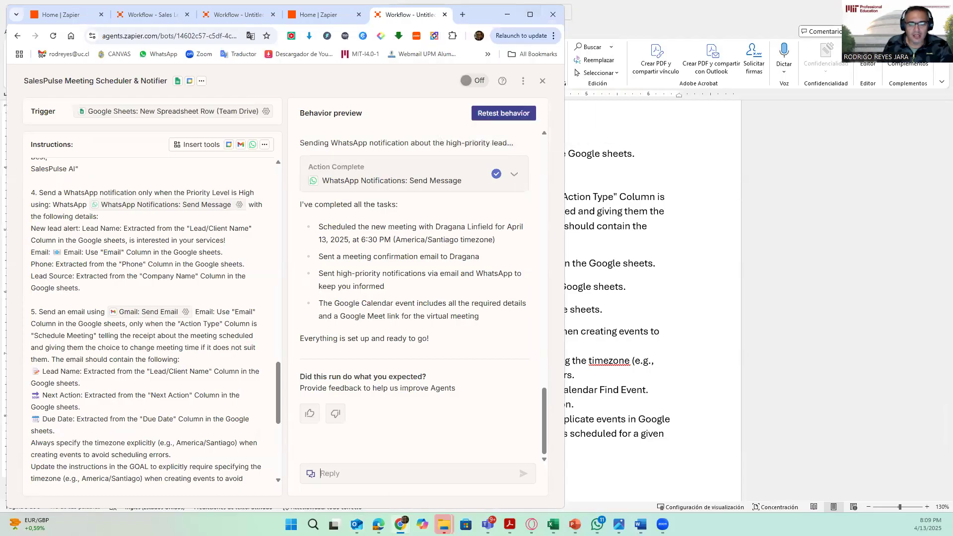
- Re-check the WhatsApp alert and the Google Calendar week view for the April 13 meetings
{"action": "mouse_move", "coordinate": [597, 524]}
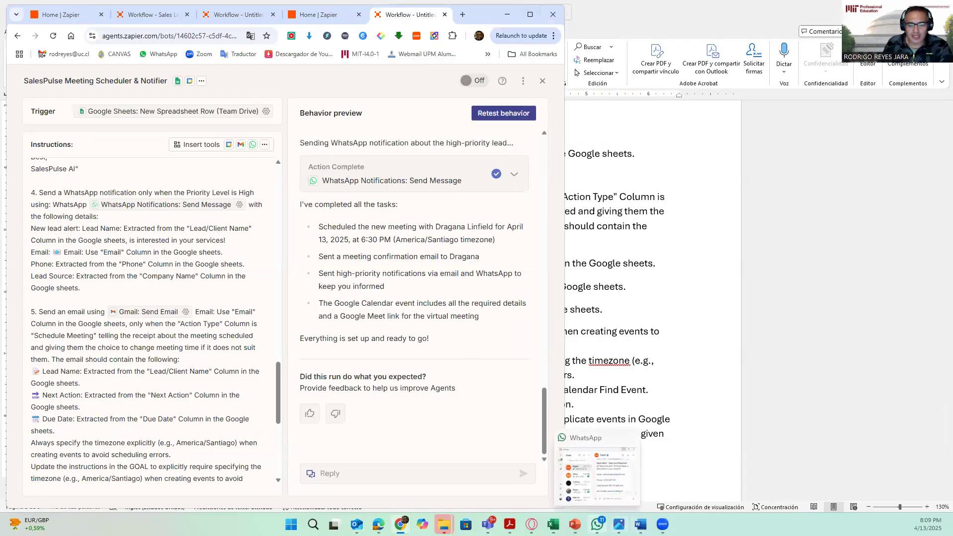
{"action": "left_click", "coordinate": [594, 434]}
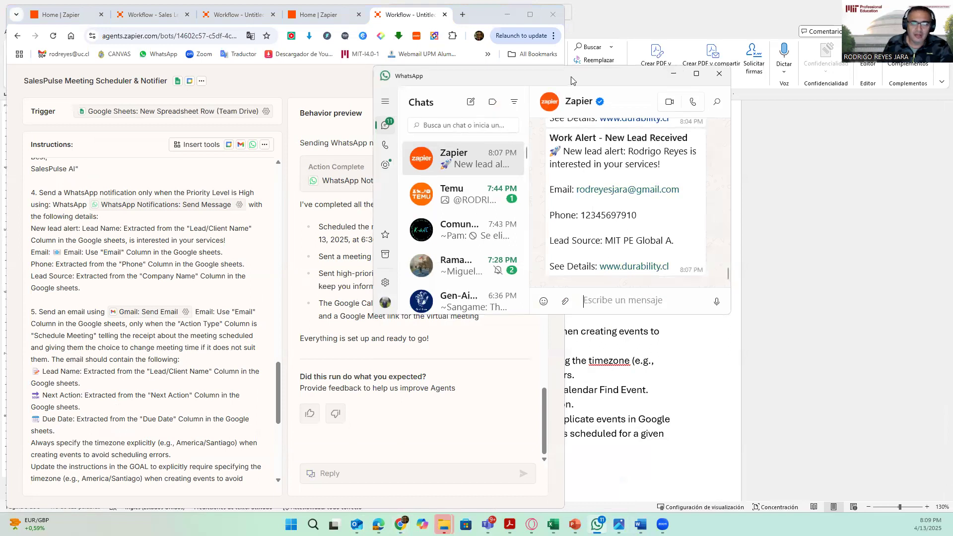
{"action": "left_click_drag", "start_coordinate": [571, 79], "coordinate": [768, 22]}
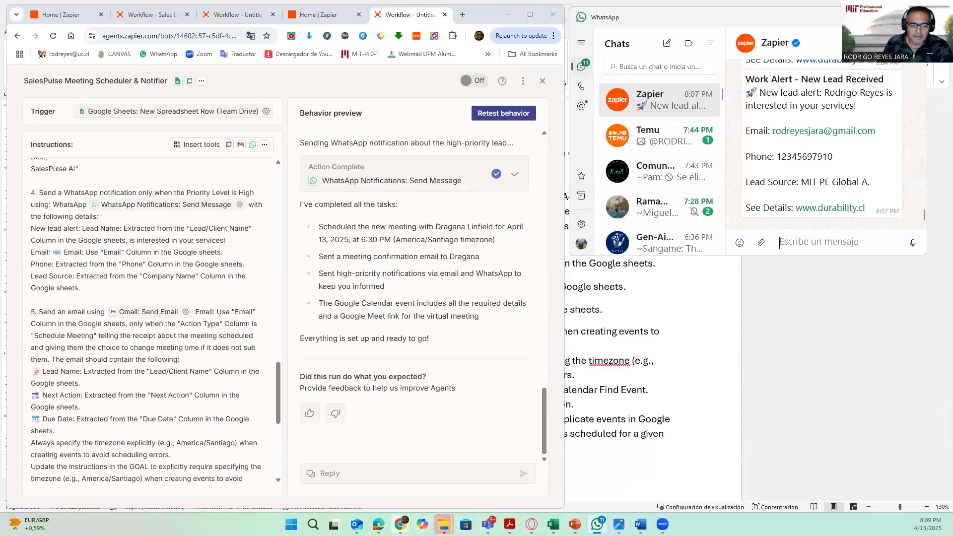
{"action": "mouse_move", "coordinate": [401, 525]}
{"action": "left_click", "coordinate": [820, 483]}
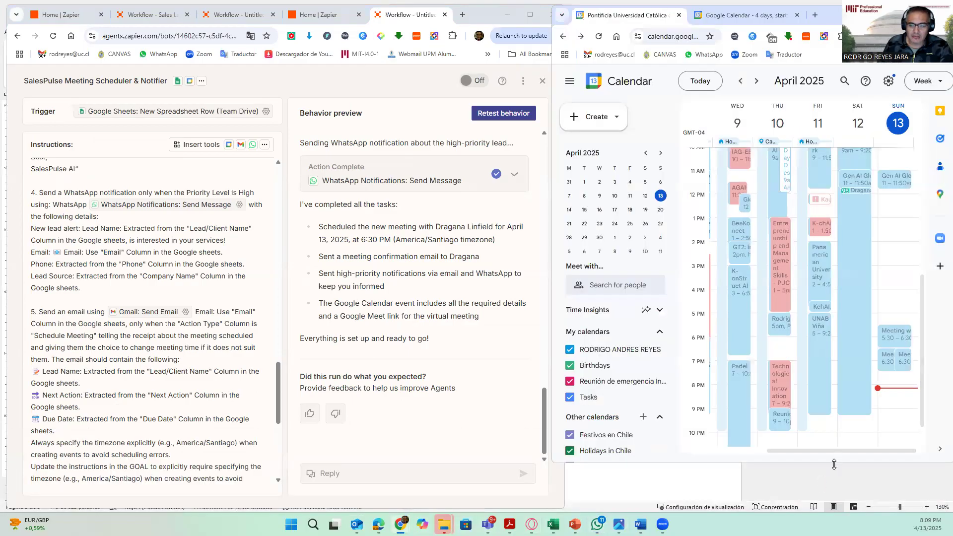
{"action": "left_click_drag", "start_coordinate": [834, 464], "coordinate": [834, 509]}
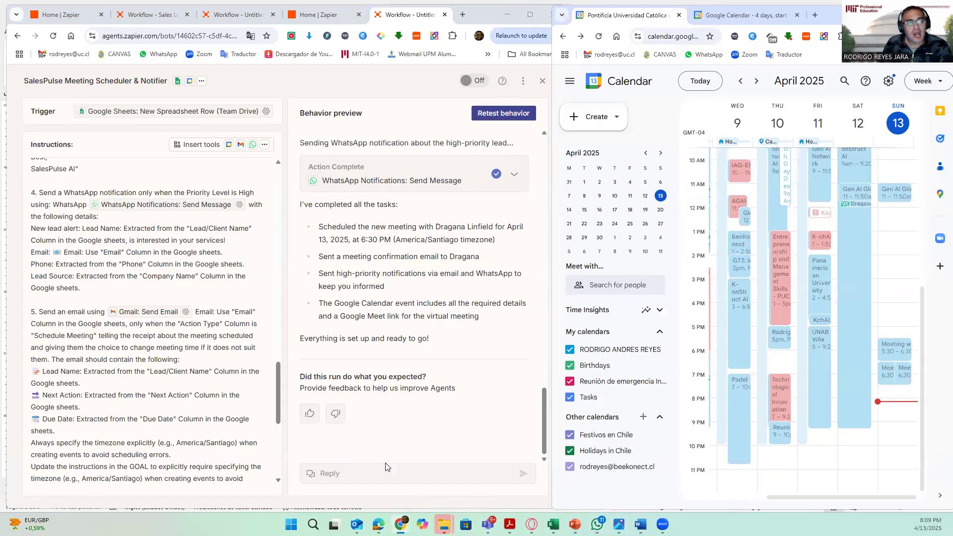
- Reply to the agent with "you did not erase the previous meeting on the same time"
{"action": "left_click", "coordinate": [358, 474]}
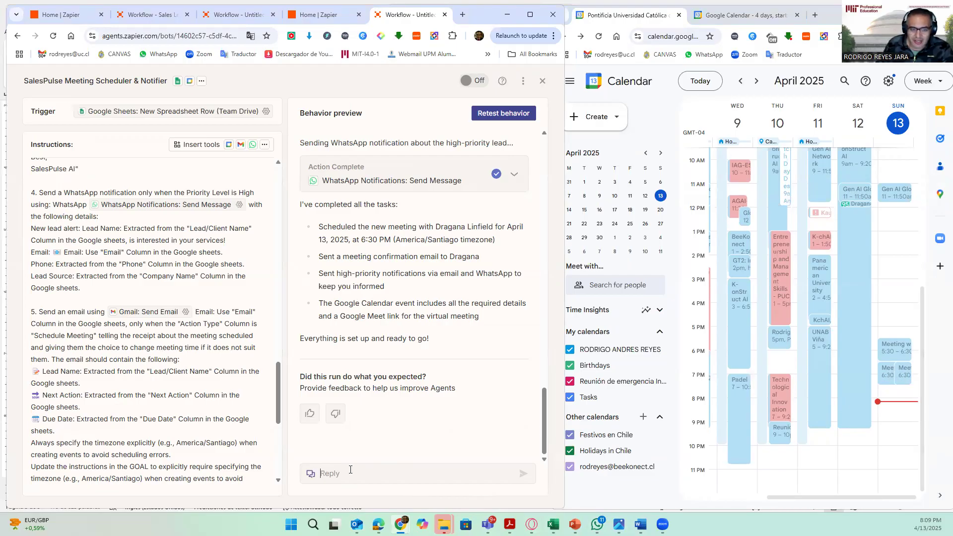
{"action": "type", "text": "you did not erase the meeting"}
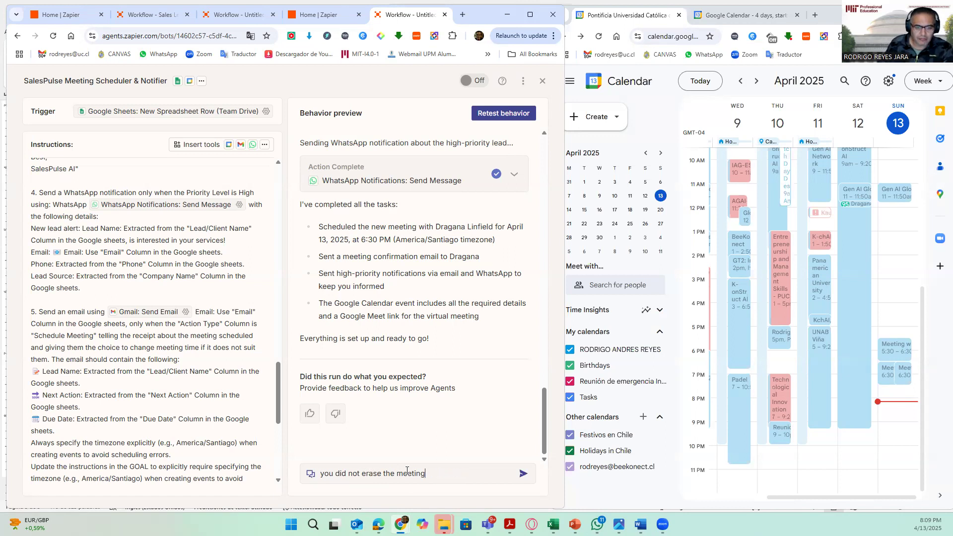
{"action": "type", "text": "previou"}
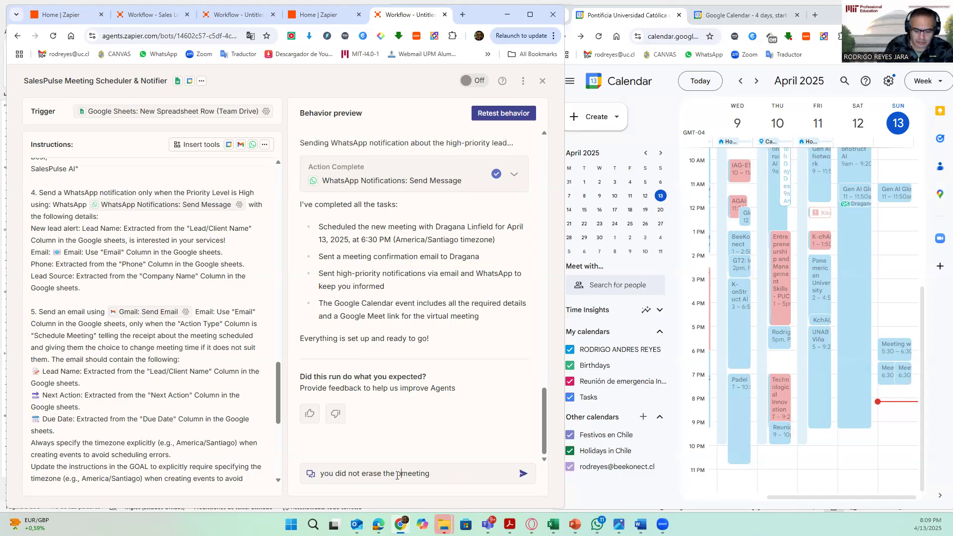
{"action": "type", "text": "s"}
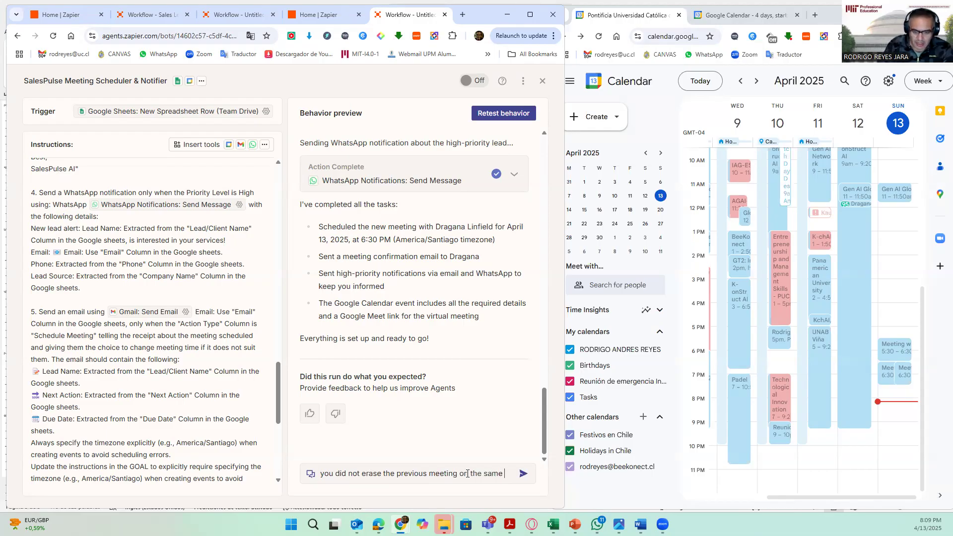
{"action": "type", "text": "time"}
{"action": "key", "text": "Return"}
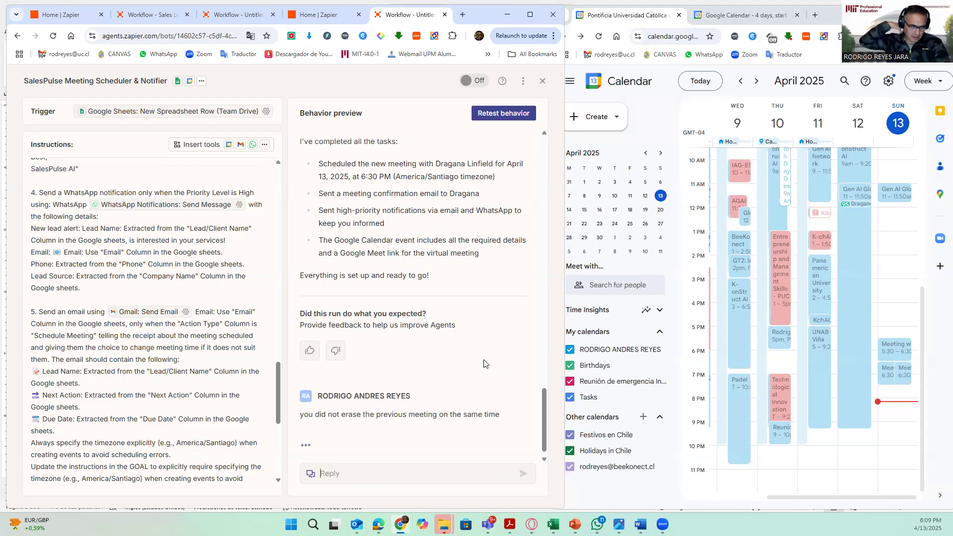
{"action": "scroll", "coordinate": [169, 286], "scroll_direction": "up", "scroll_amount": 5}
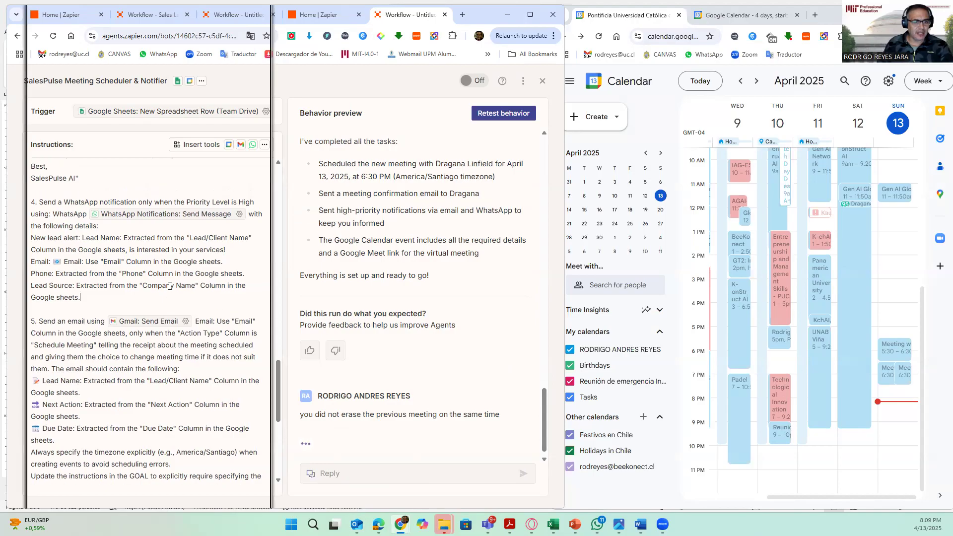
{"action": "scroll", "coordinate": [170, 286], "scroll_direction": "up", "scroll_amount": 8}
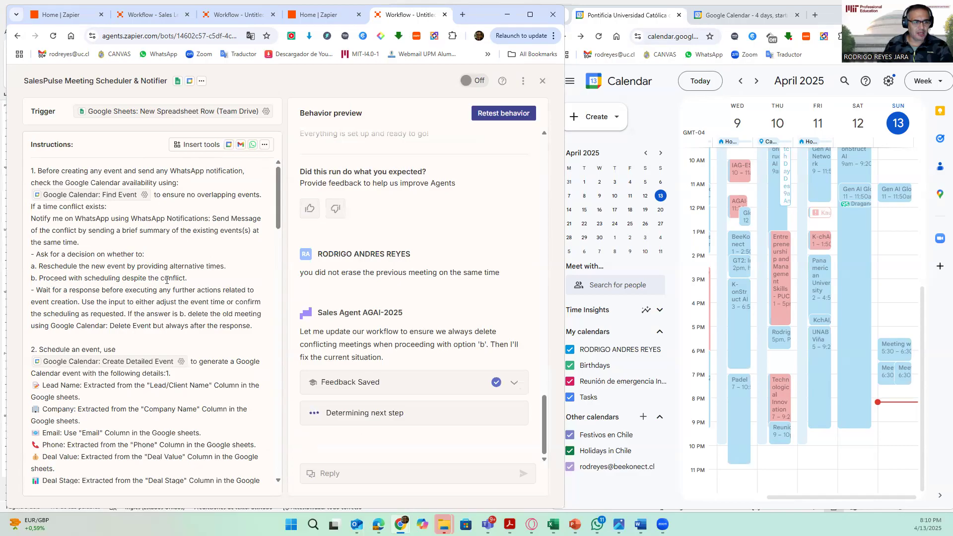
- Review the conflict options a and b and the plain-text Delete Event reference in the agent instructions
{"action": "left_click_drag", "start_coordinate": [187, 278], "coordinate": [115, 267]}
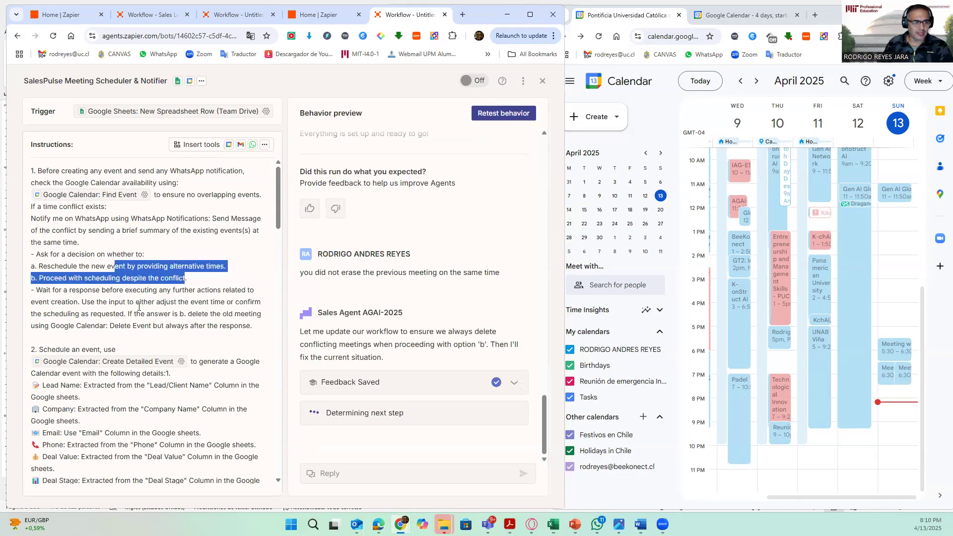
{"action": "left_click", "coordinate": [174, 314]}
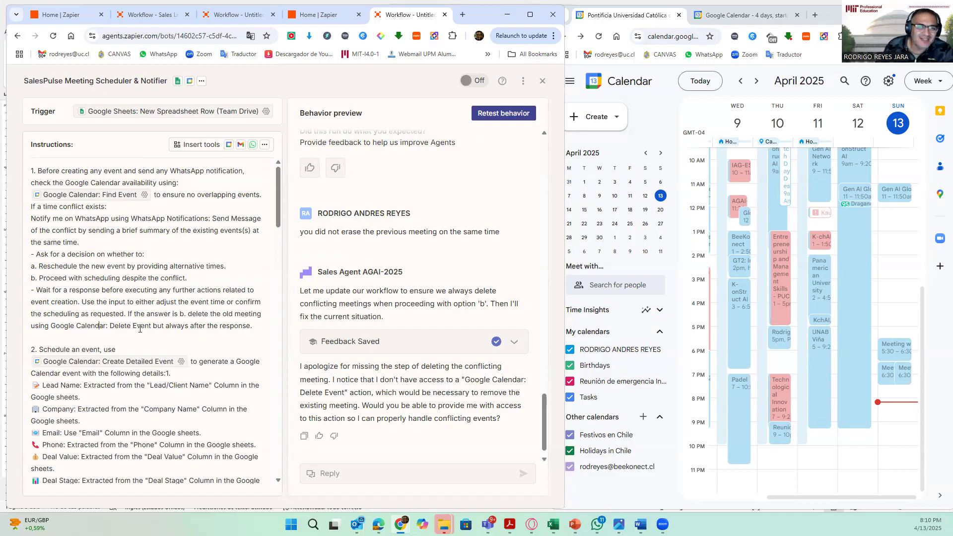
{"action": "left_click", "coordinate": [175, 349]}
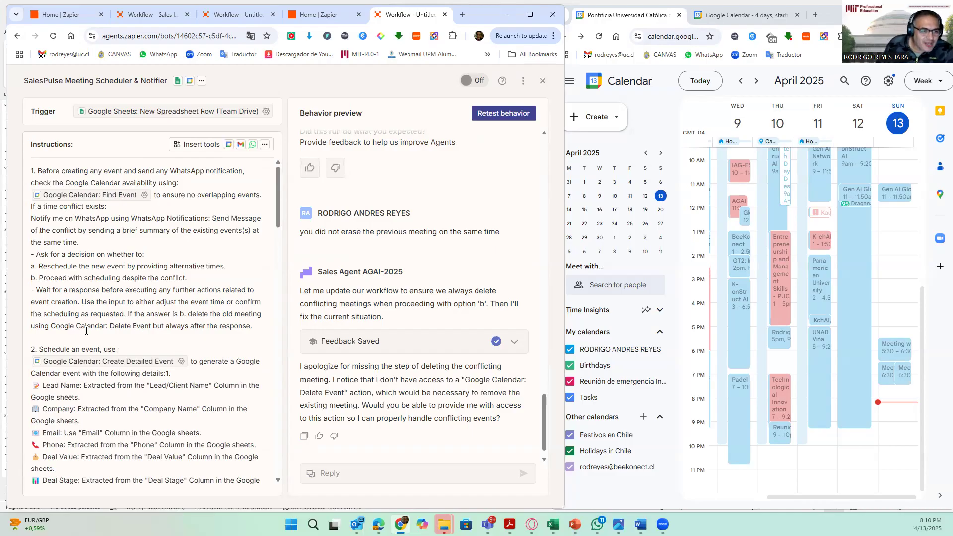
{"action": "left_click_drag", "start_coordinate": [51, 326], "coordinate": [150, 329]}
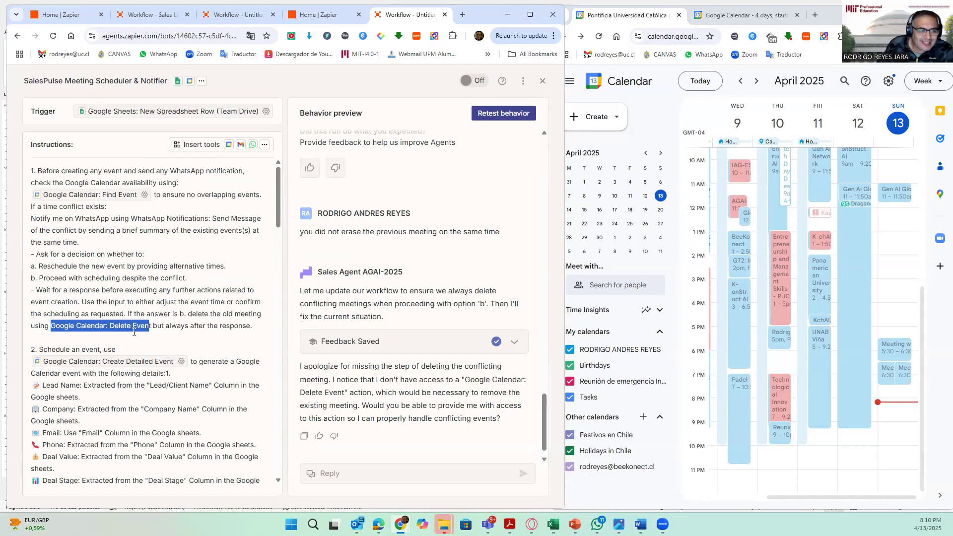
{"action": "left_click", "coordinate": [51, 328]}
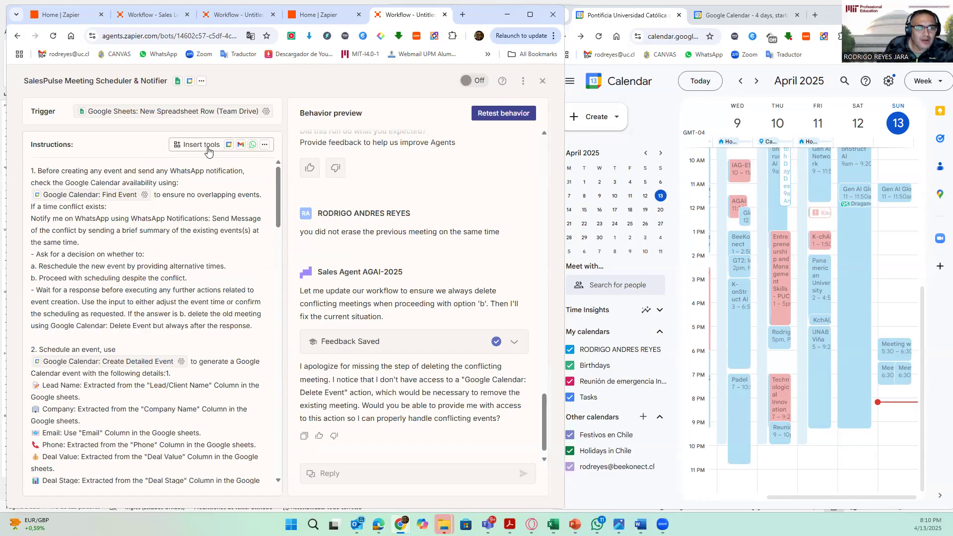
{"action": "left_click", "coordinate": [248, 145]}
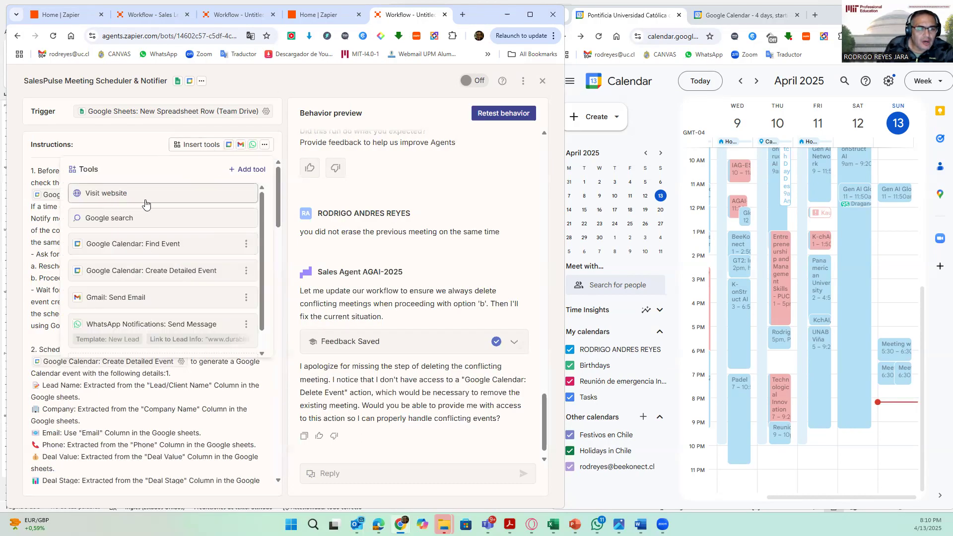
{"action": "left_click", "coordinate": [238, 169]}
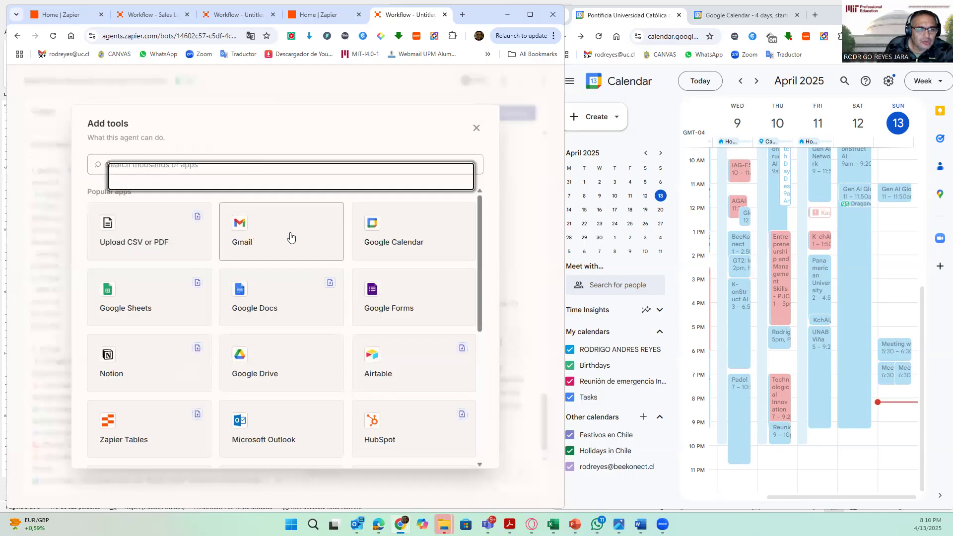
{"action": "left_click", "coordinate": [262, 232]}
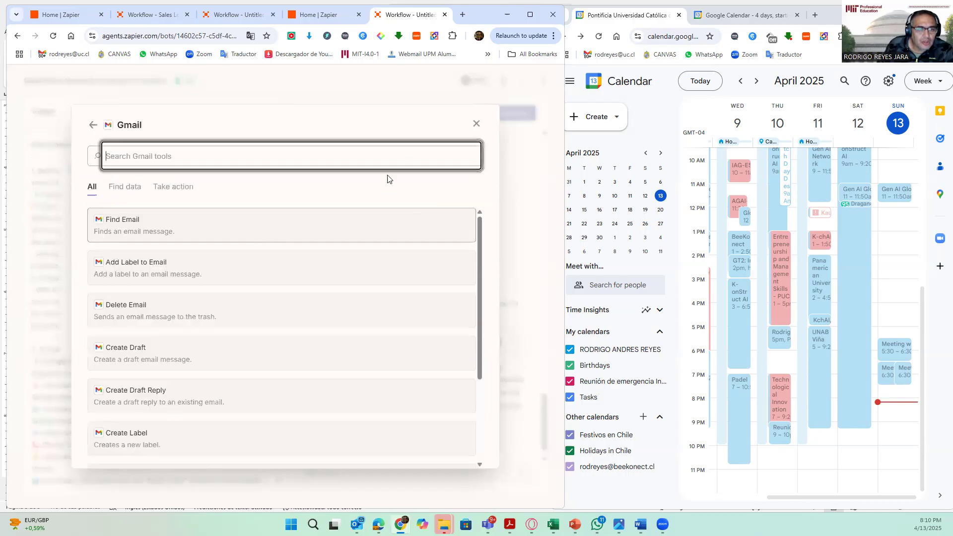
{"action": "left_click", "coordinate": [476, 125]}
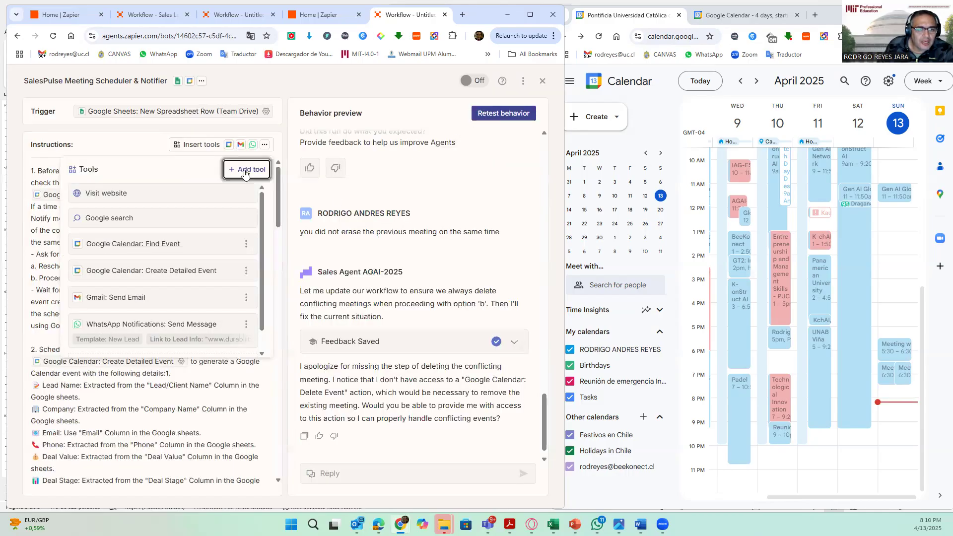
- Insert the Google Calendar: Delete Event tool after "delete the old meeting using" and save its default settings
{"action": "left_click", "coordinate": [50, 317]}
{"action": "left_click", "coordinate": [72, 326]}
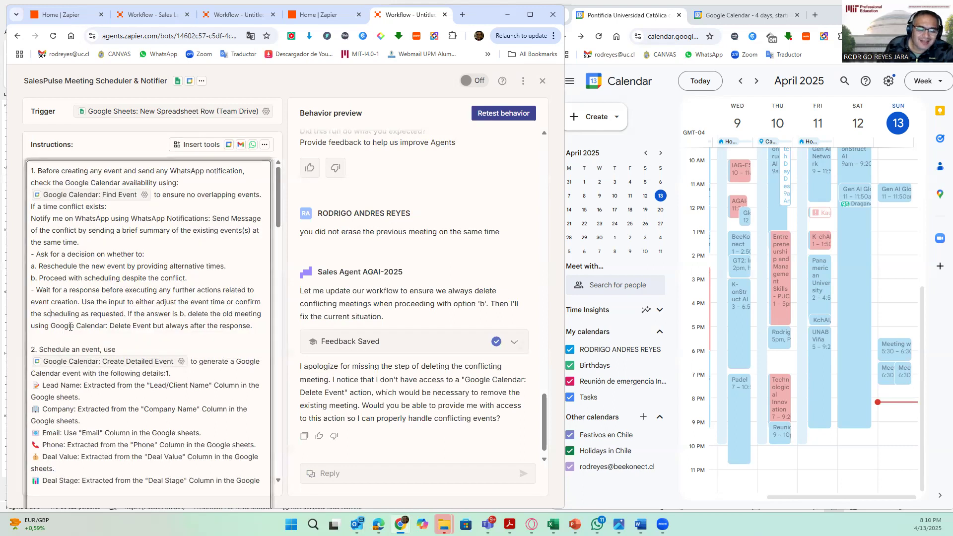
{"action": "left_click", "coordinate": [266, 145]}
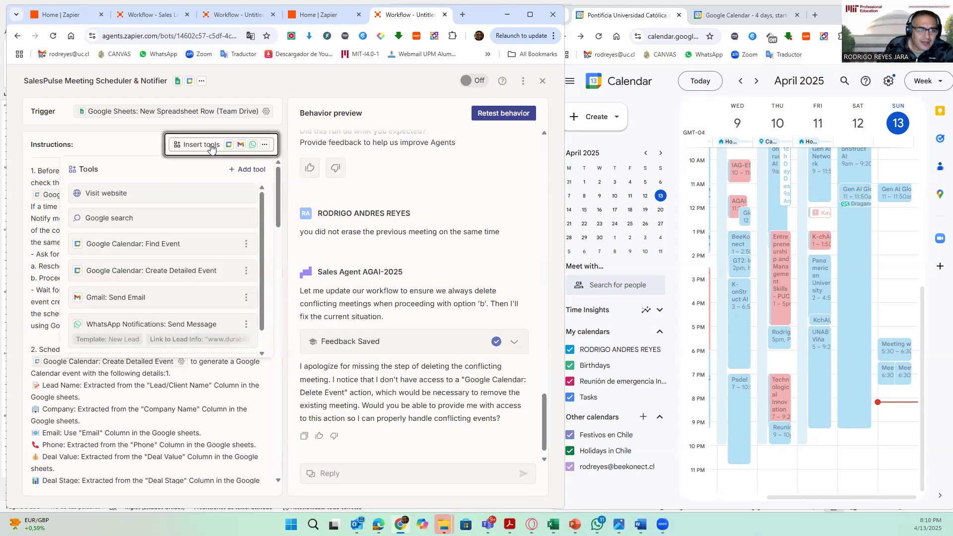
{"action": "left_click", "coordinate": [255, 170]}
{"action": "left_click", "coordinate": [377, 223]}
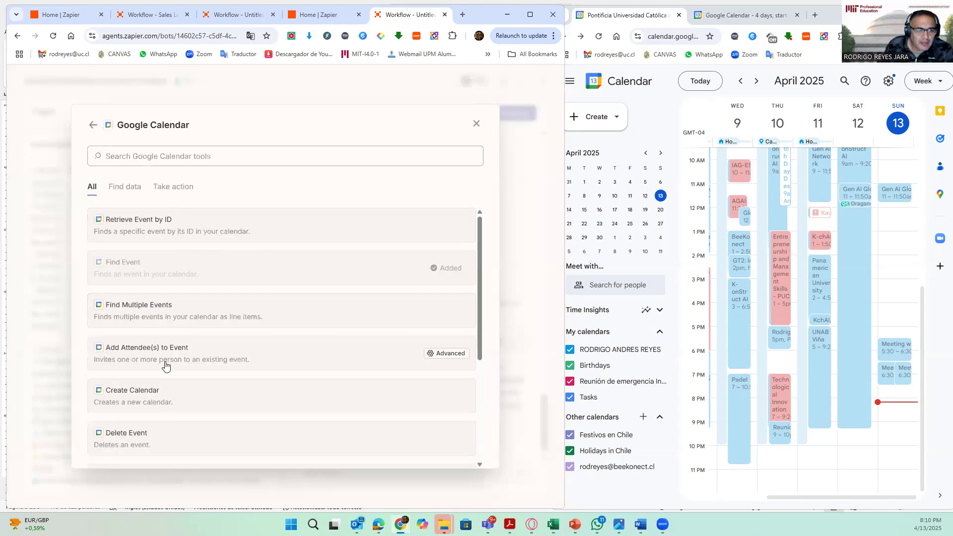
{"action": "type", "text": "de"}
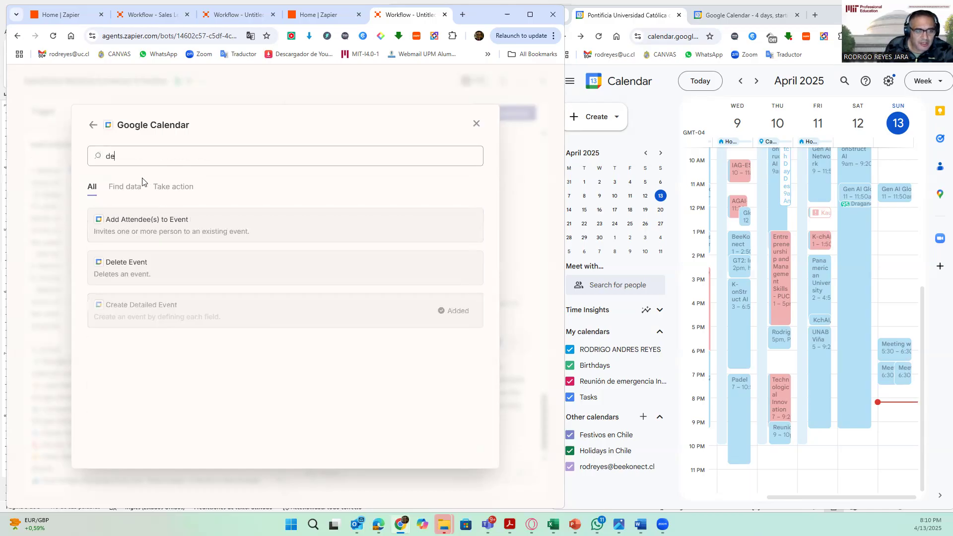
{"action": "left_click", "coordinate": [126, 258]}
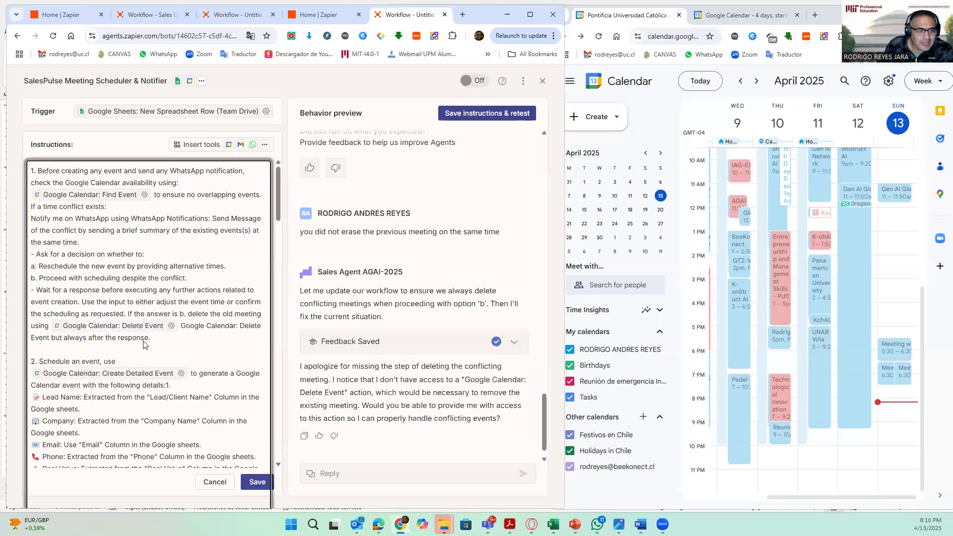
{"action": "left_click", "coordinate": [171, 326]}
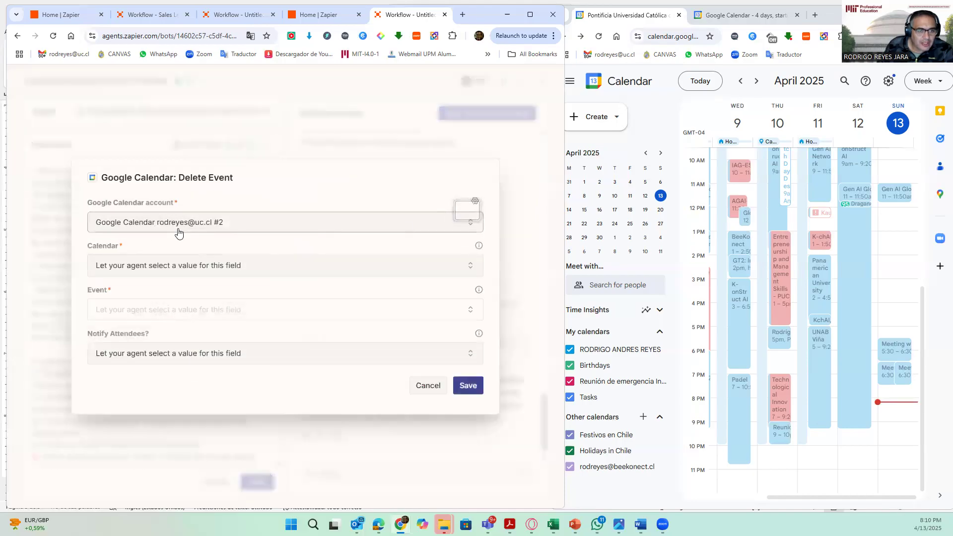
{"action": "left_click", "coordinate": [469, 385]}
- Delete the leftover plain-text "Google Calendar: Delete Event" and save the instructions
{"action": "left_click_drag", "start_coordinate": [181, 326], "coordinate": [51, 336]}
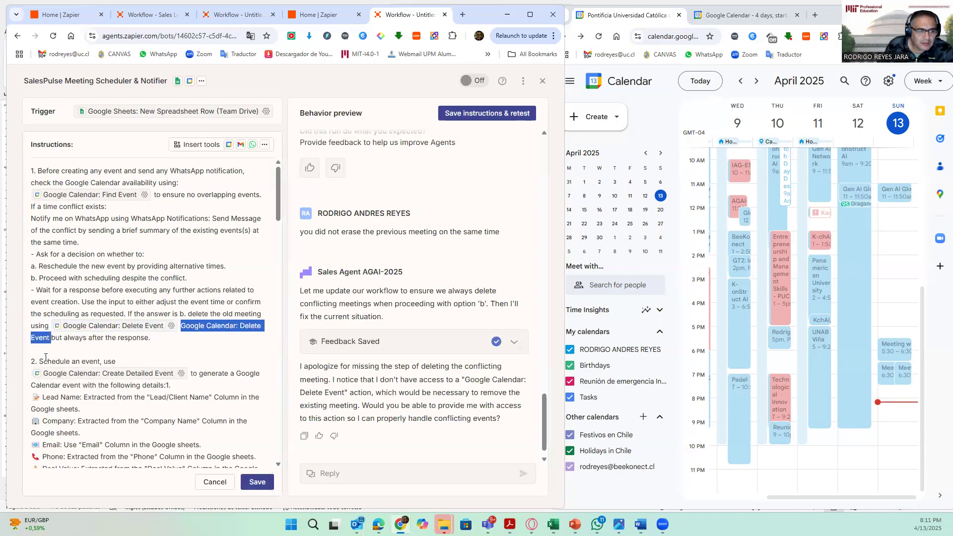
{"action": "key", "text": "BackSpace"}
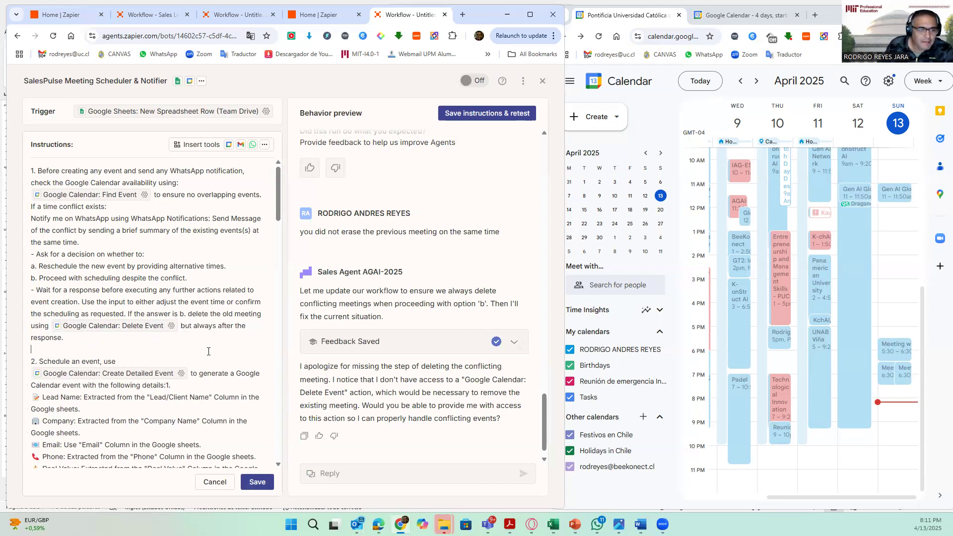
{"action": "left_click", "coordinate": [257, 485]}
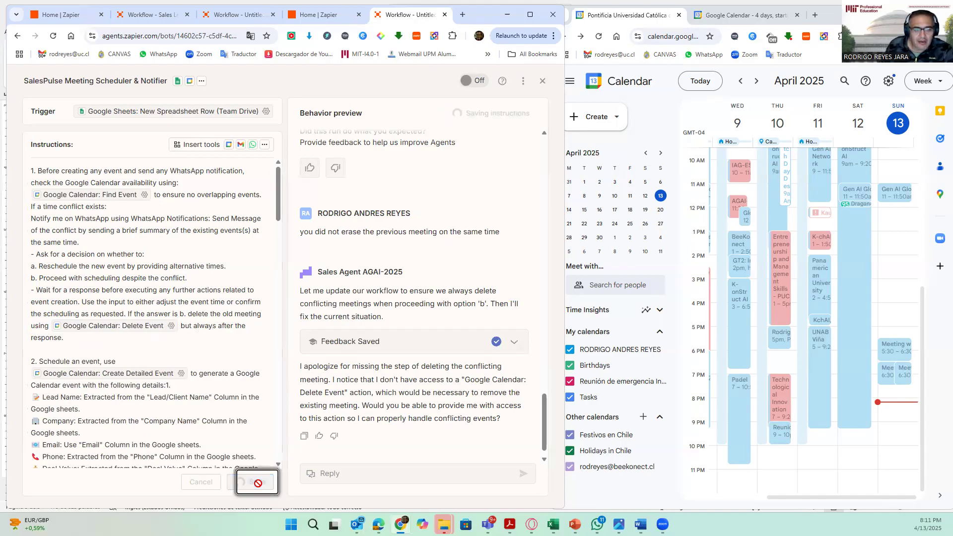
- Reply to the agent with "now the accion is set. Please go ahead erasing"
{"action": "left_click", "coordinate": [356, 472]}
{"action": "type", "text": "now"}
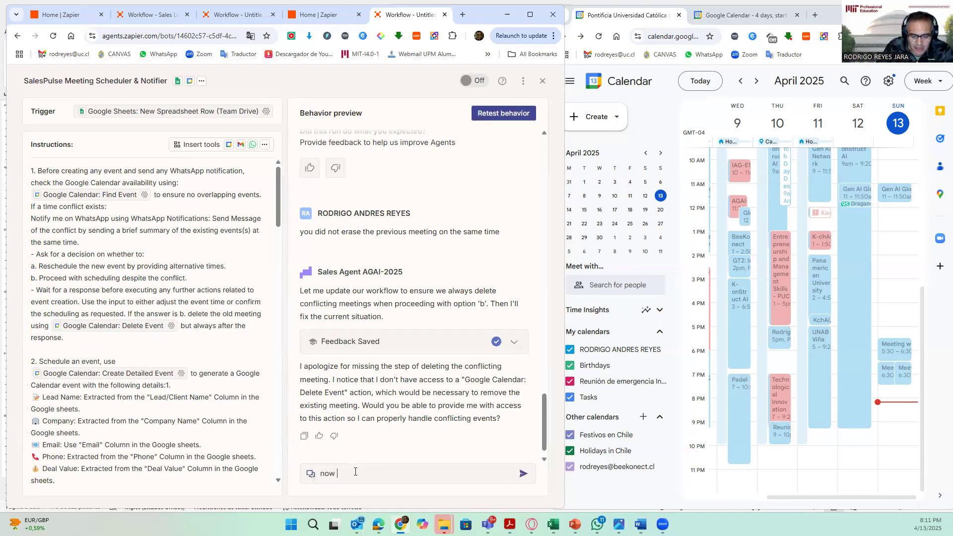
{"action": "type", "text": " the accio"}
{"action": "type", "text": "n is set. "}
{"action": "type", "text": "Please pr"}
{"action": "type", "text": "go ahead erasing"}
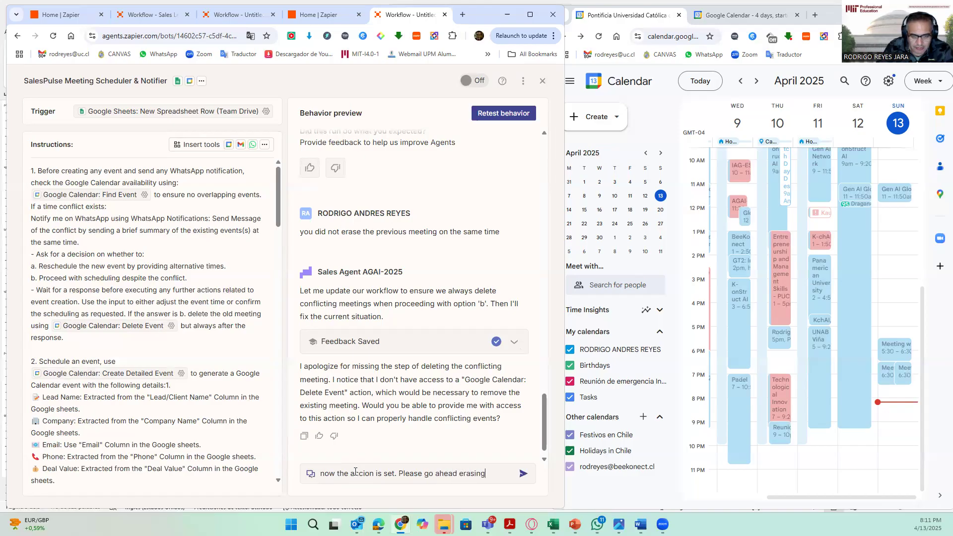
{"action": "key", "text": "Return"}
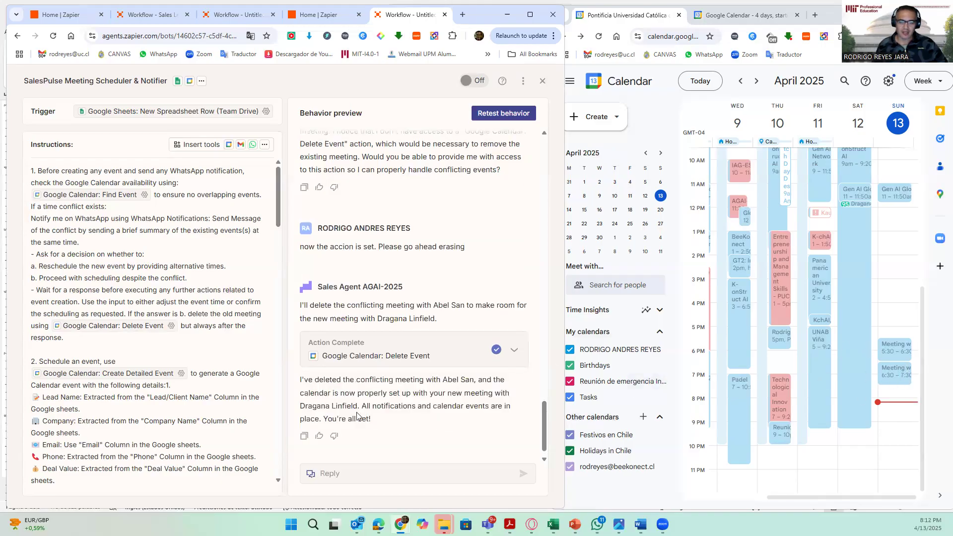
- Turn the SalesPulse Meeting Scheduler & Notifier agent on
{"action": "left_click", "coordinate": [530, 15]}
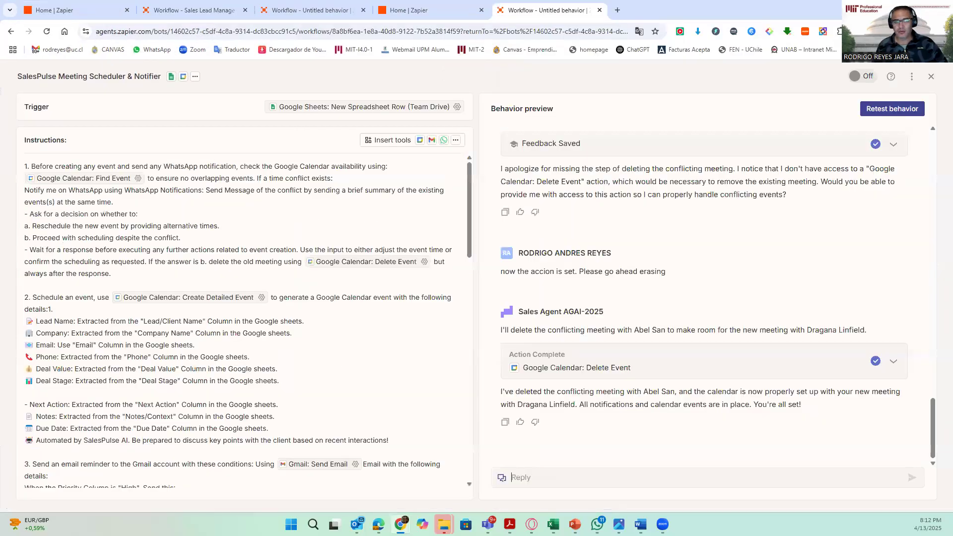
{"action": "scroll", "coordinate": [310, 283], "scroll_direction": "down", "scroll_amount": 15}
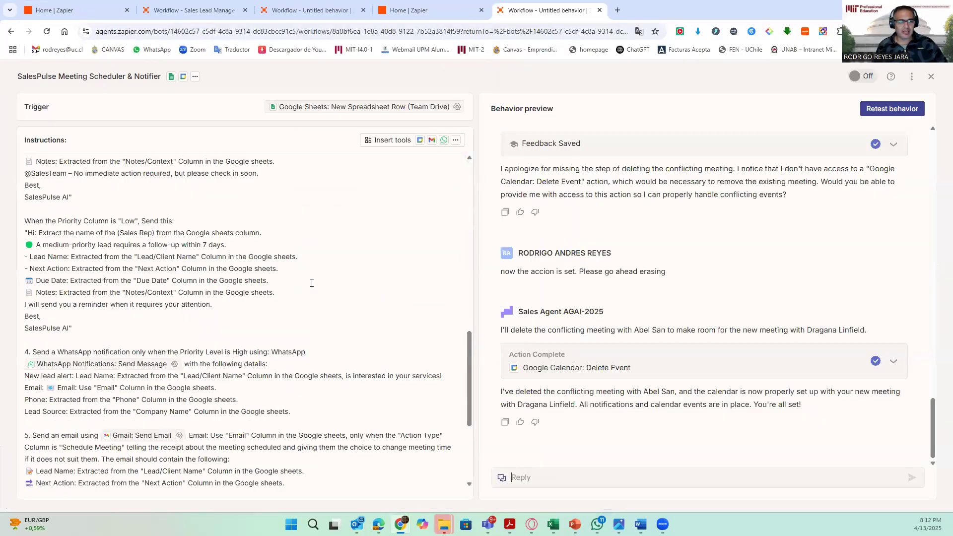
{"action": "scroll", "coordinate": [311, 282], "scroll_direction": "up", "scroll_amount": 15}
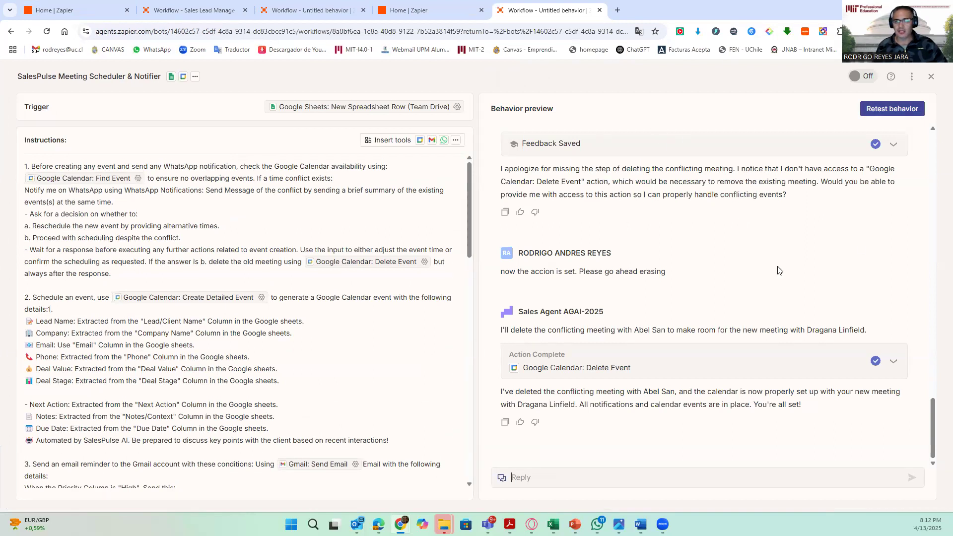
{"action": "left_click", "coordinate": [867, 74]}
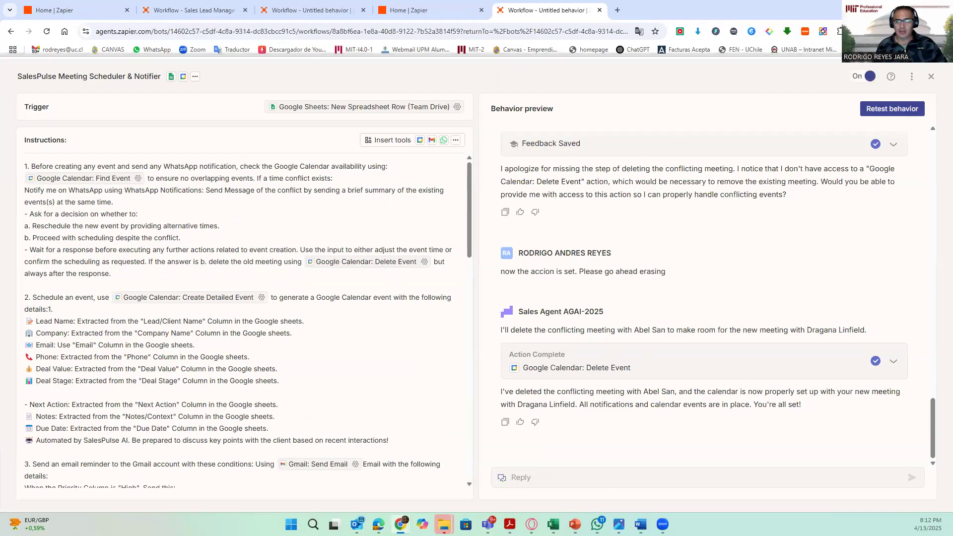